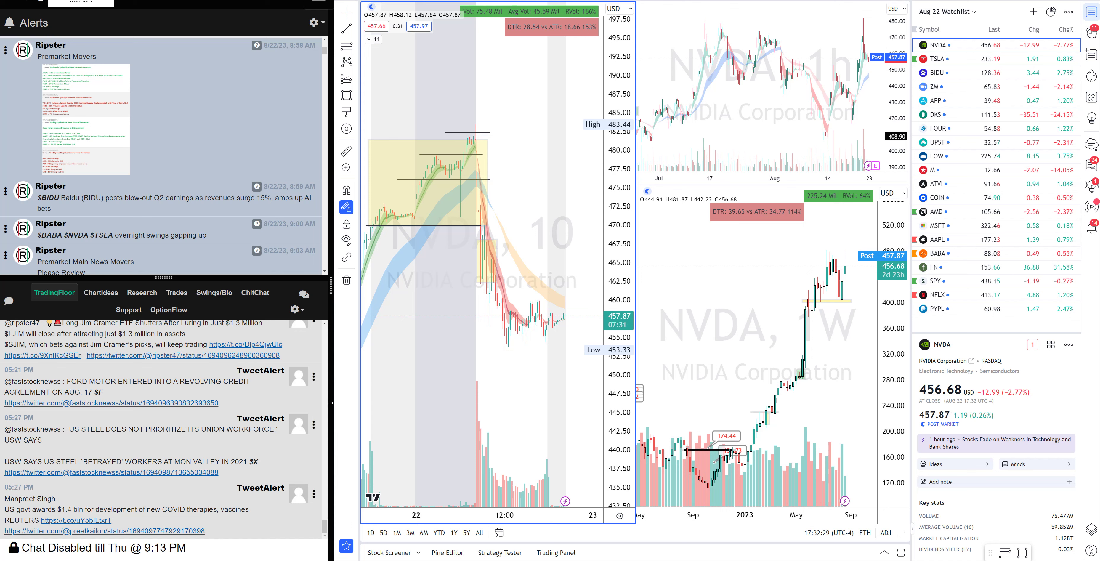
Switch the weekly NVDA chart to the daily (1D) interval.
scroll(493, 294, down, 2)
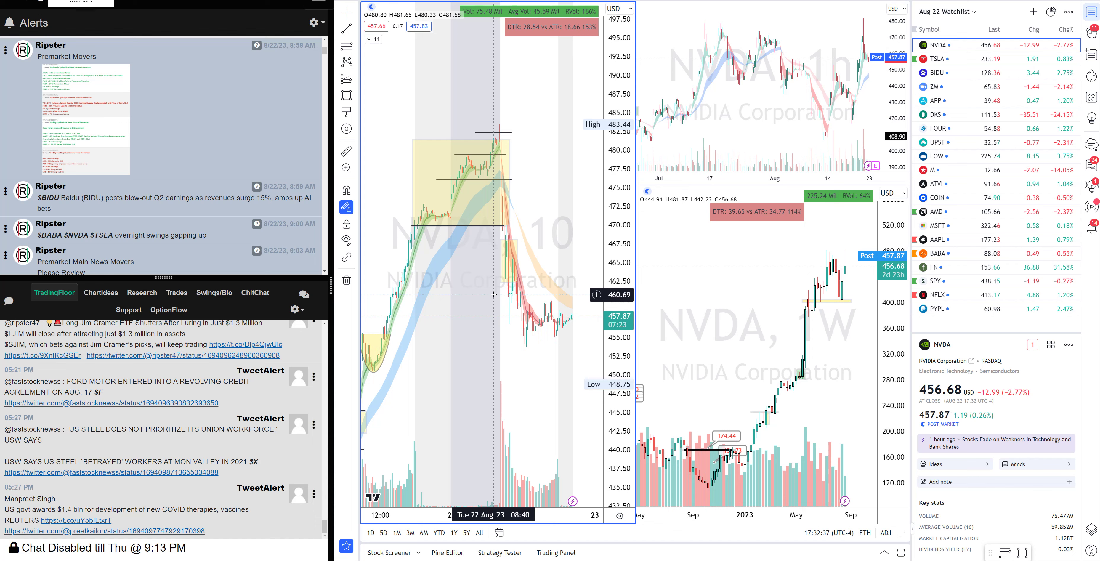
drag(484, 318, 500, 319)
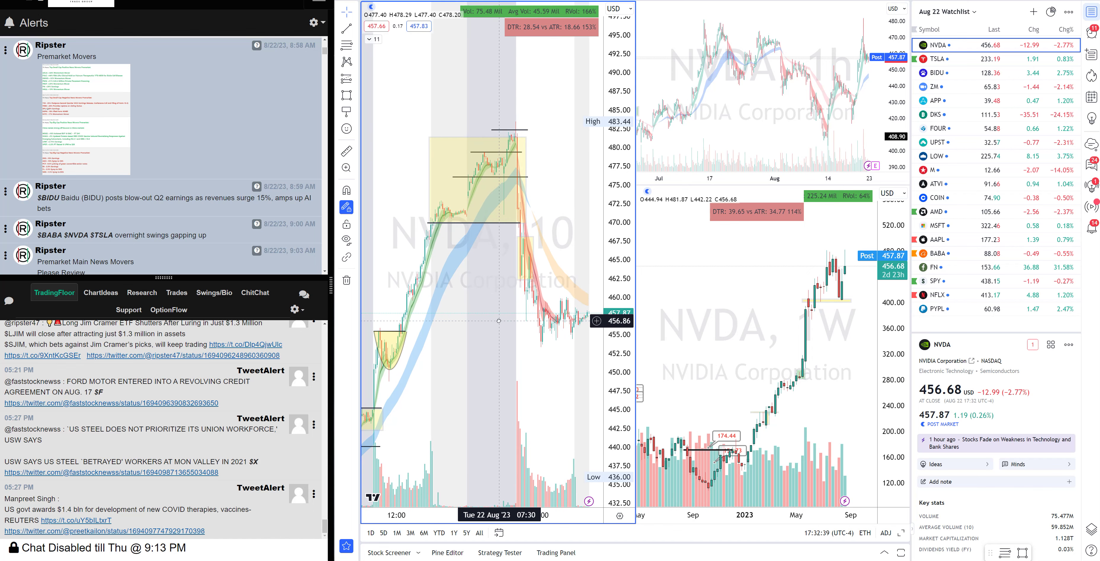
scroll(501, 320, up, 1)
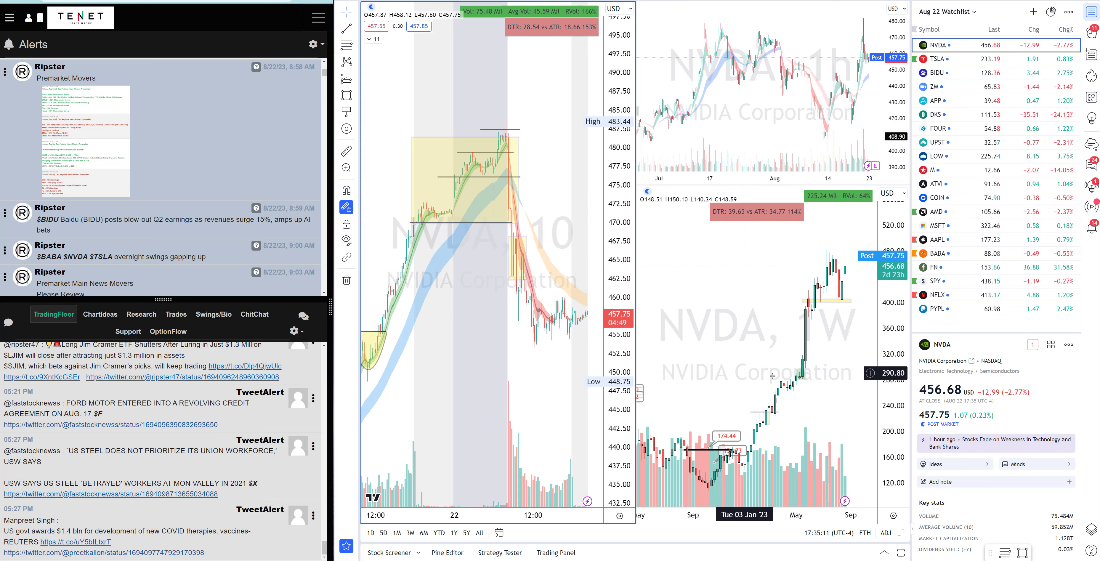
scroll(831, 303, down, 2)
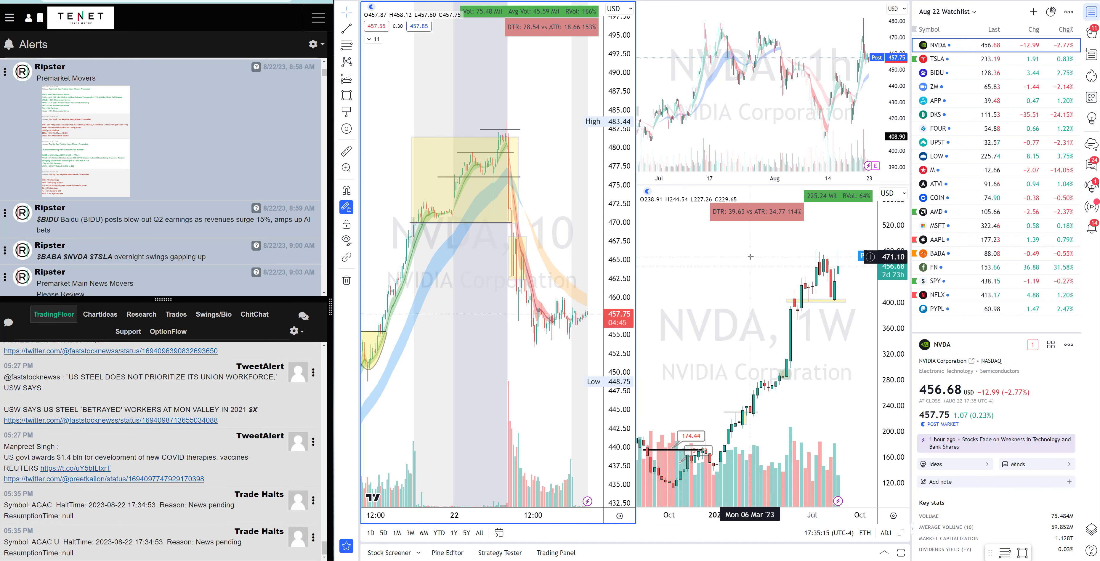
click(834, 288)
text(1D)
key(Return)
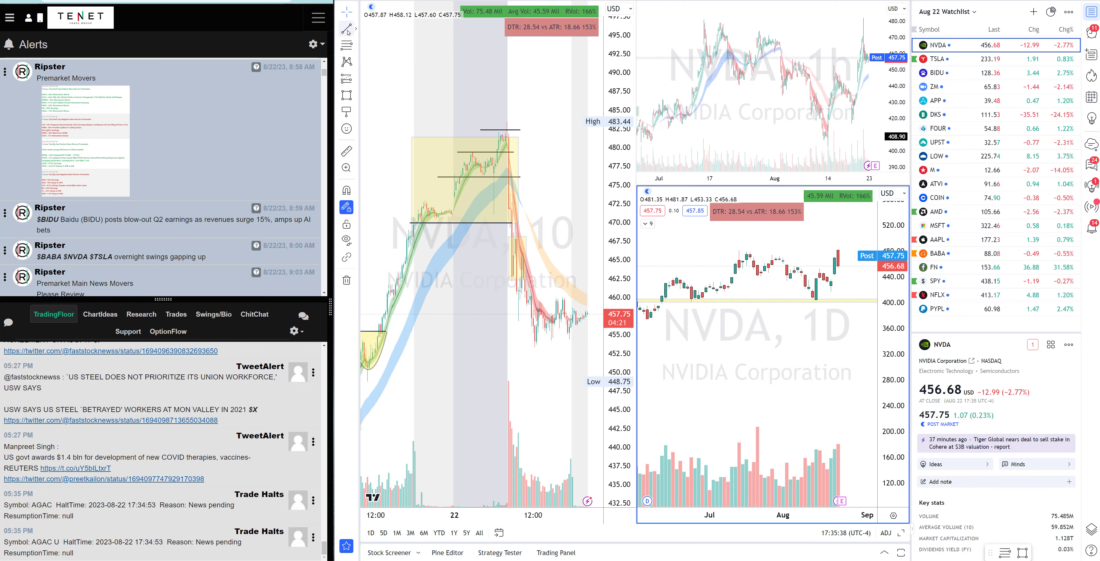
Draw a short, nearly horizontal trend line along the premarket high on the 10-minute NVDA chart.
click(487, 132)
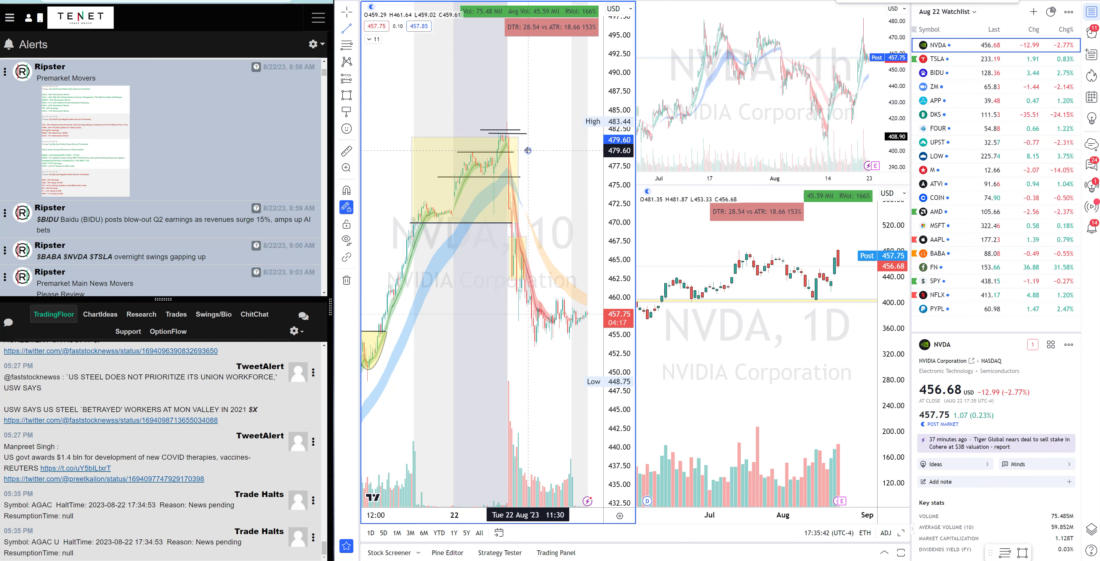
mouse_move(528, 150)
mouse_down()
mouse_move(533, 118)
mouse_move(589, 145)
mouse_up()
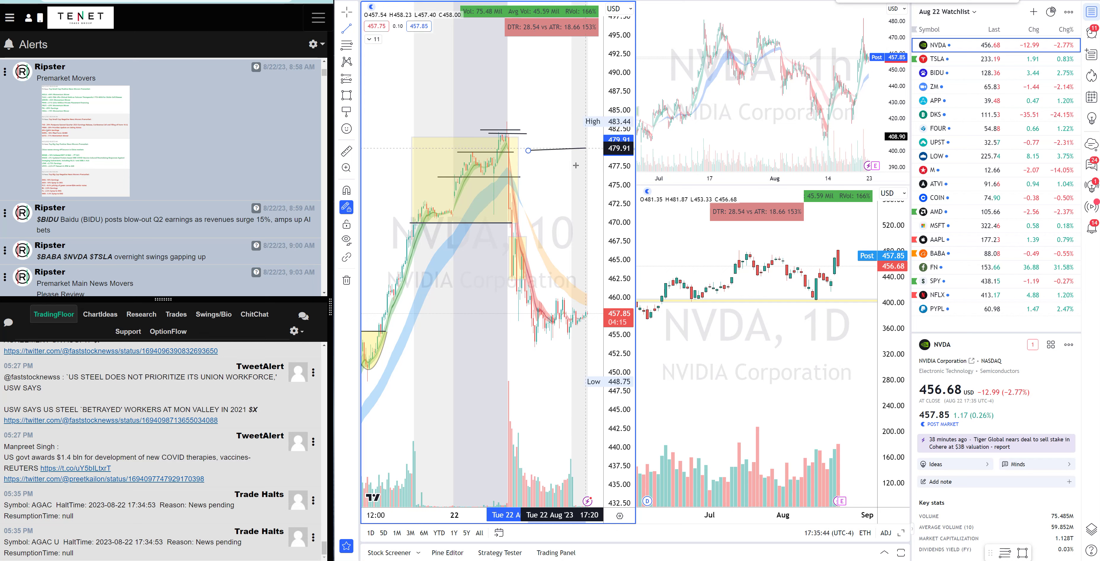
key(Escape)
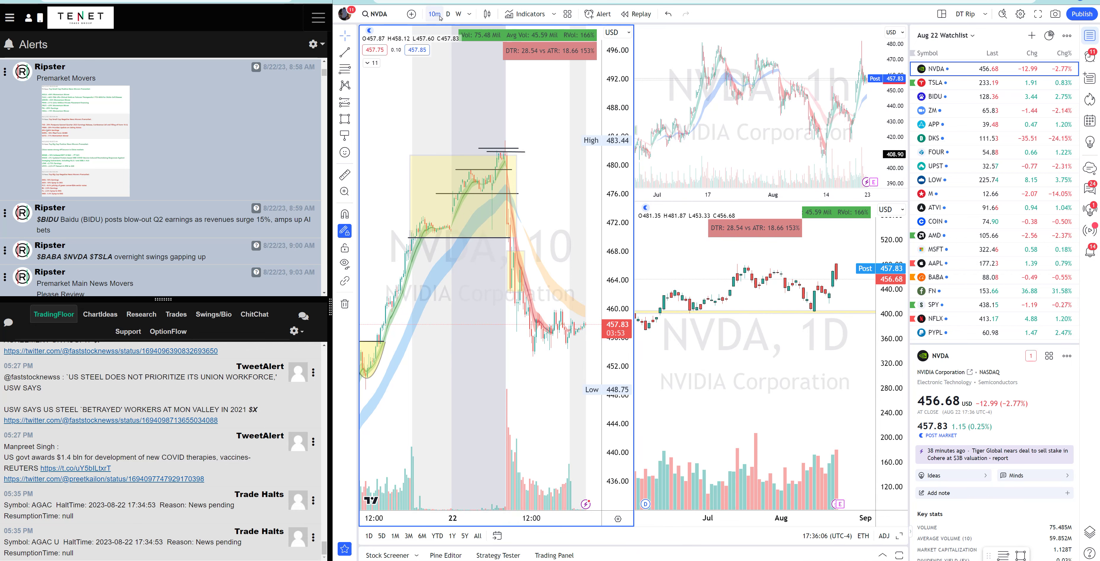
Examine the NVDA price action on the 5-minute interval and return the chart to 10 minutes.
click(469, 16)
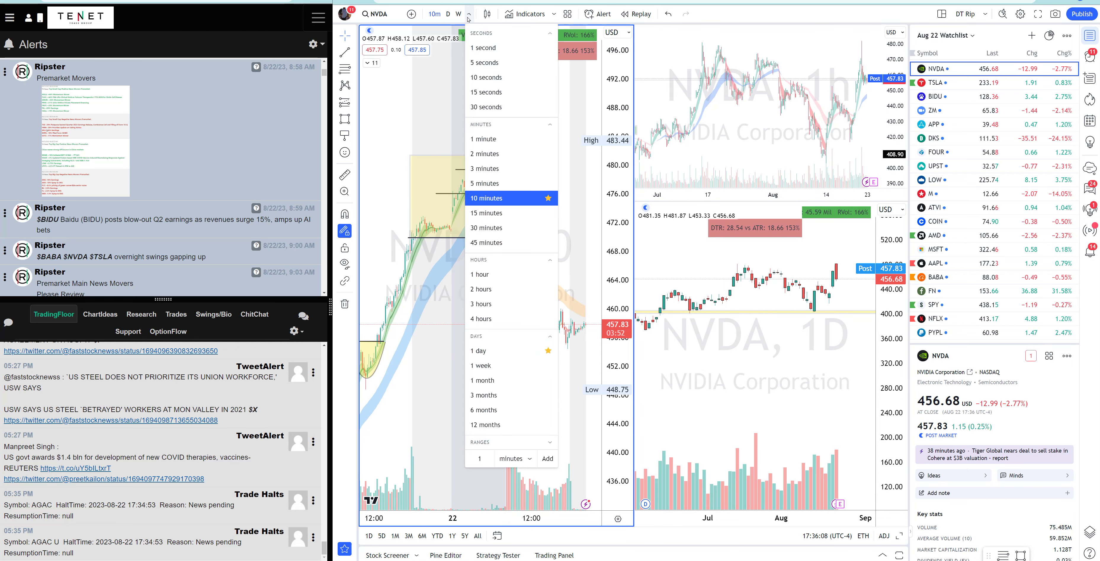
click(503, 186)
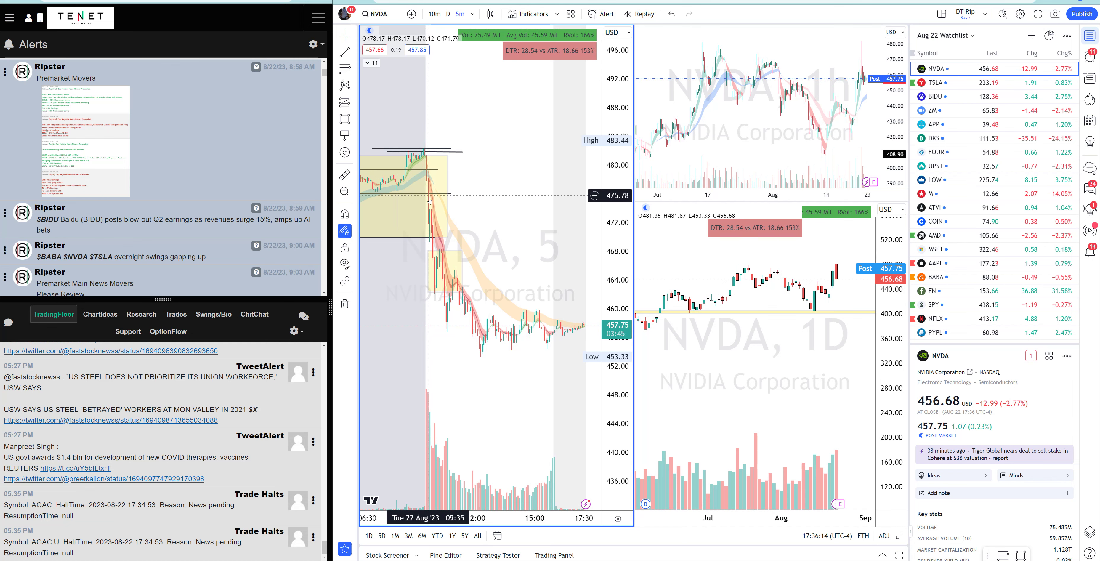
scroll(484, 197, down, 2)
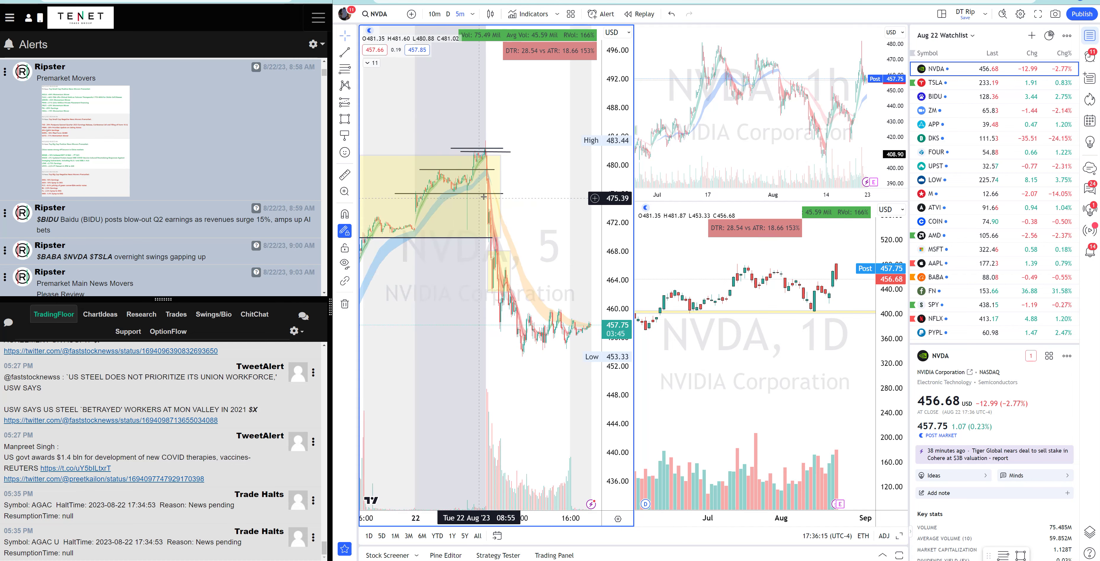
click(435, 16)
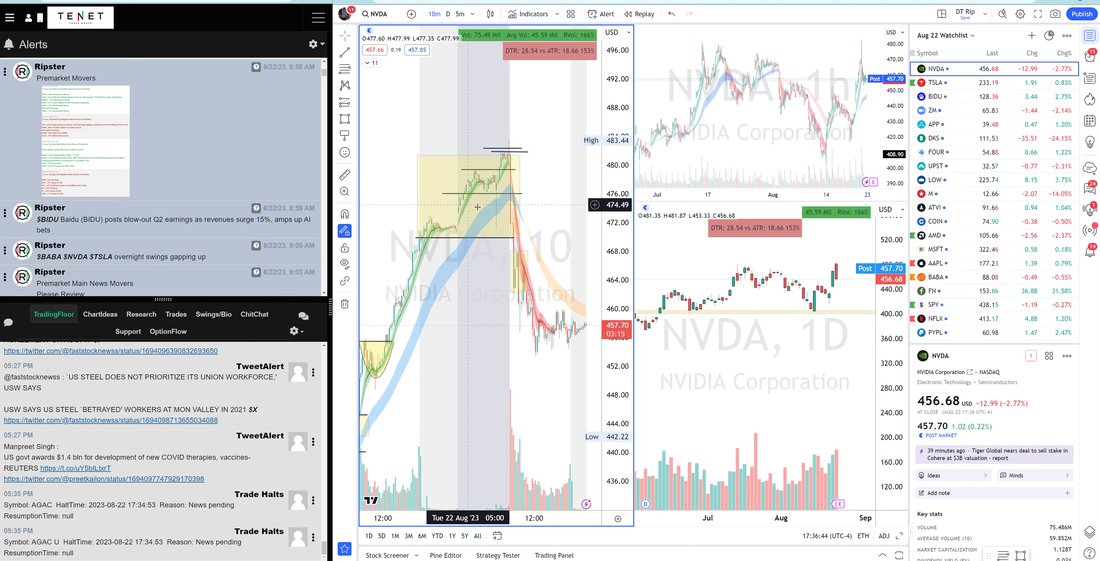
Load the TSLA symbol in the charts.
click(373, 16)
text(TSLA)
key(Return)
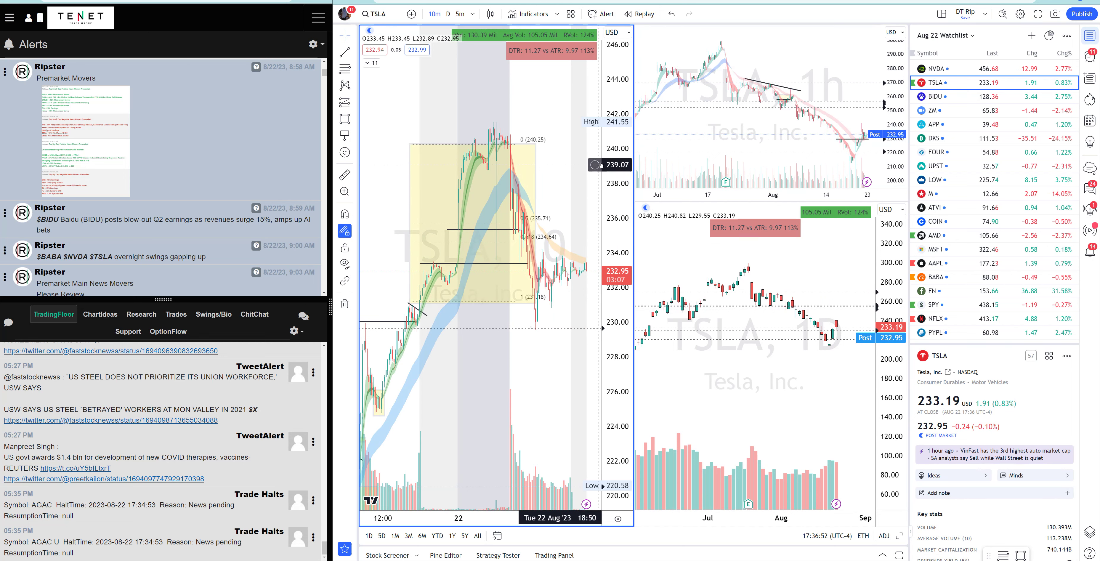
Draw a nearly horizontal trend line above TSLA's premarket high at about 241.4 on the 10-minute chart.
click(478, 124)
click(525, 125)
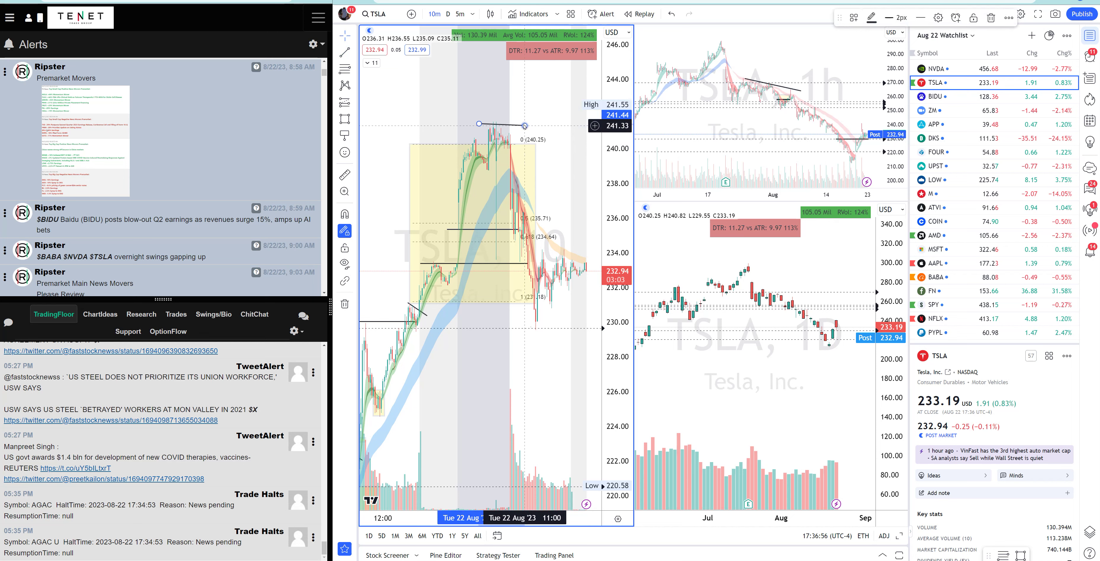
drag(524, 125, 525, 124)
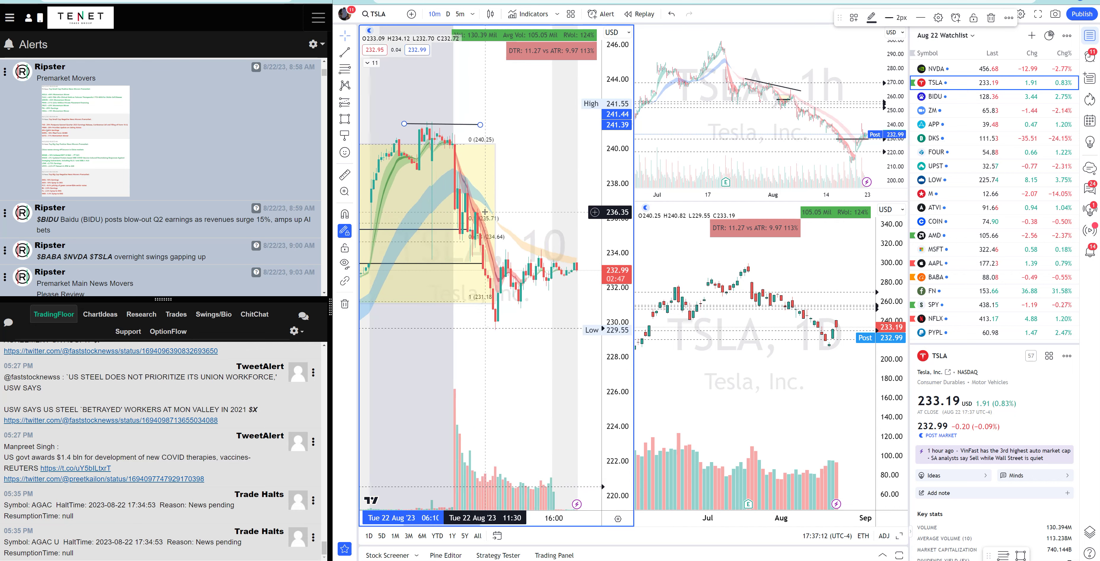
Widen the 10-minute TSLA chart pane to show more of the price history around the premarket move.
scroll(467, 181, up, 3)
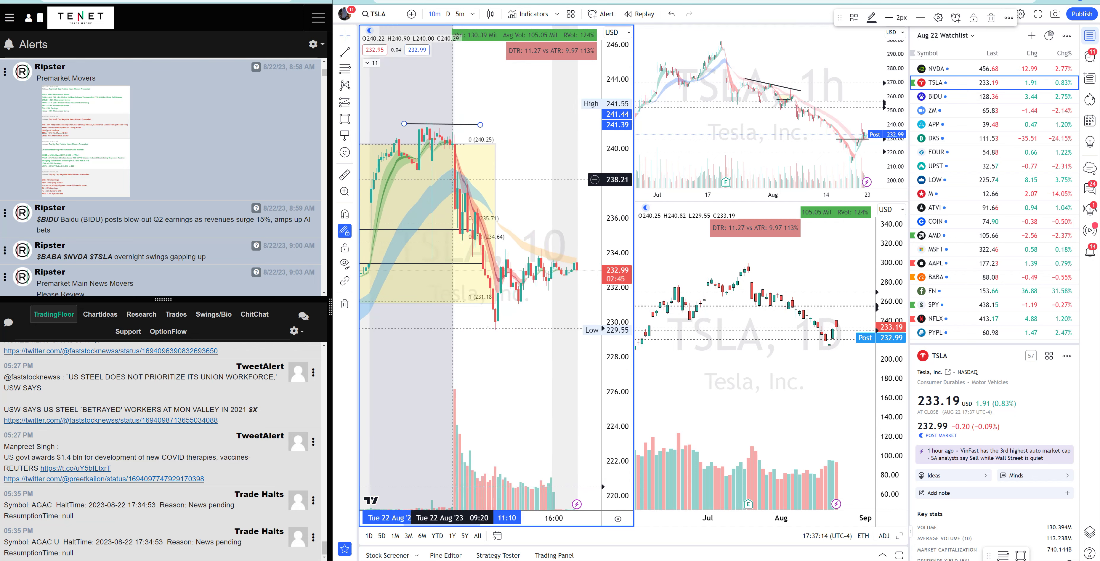
scroll(454, 178, down, 2)
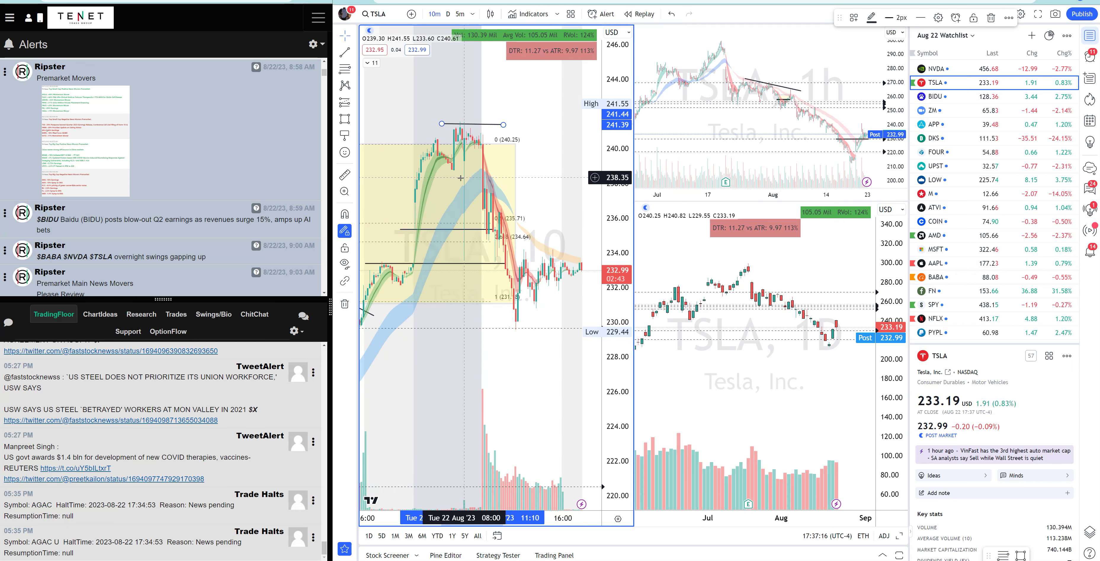
drag(460, 178, 511, 176)
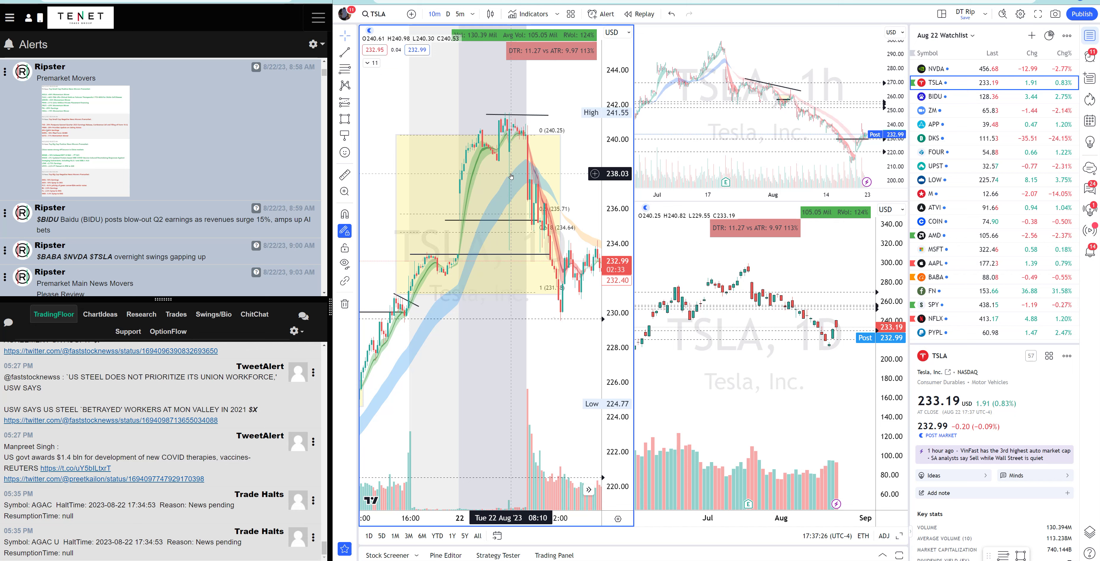
scroll(511, 177, up, 2)
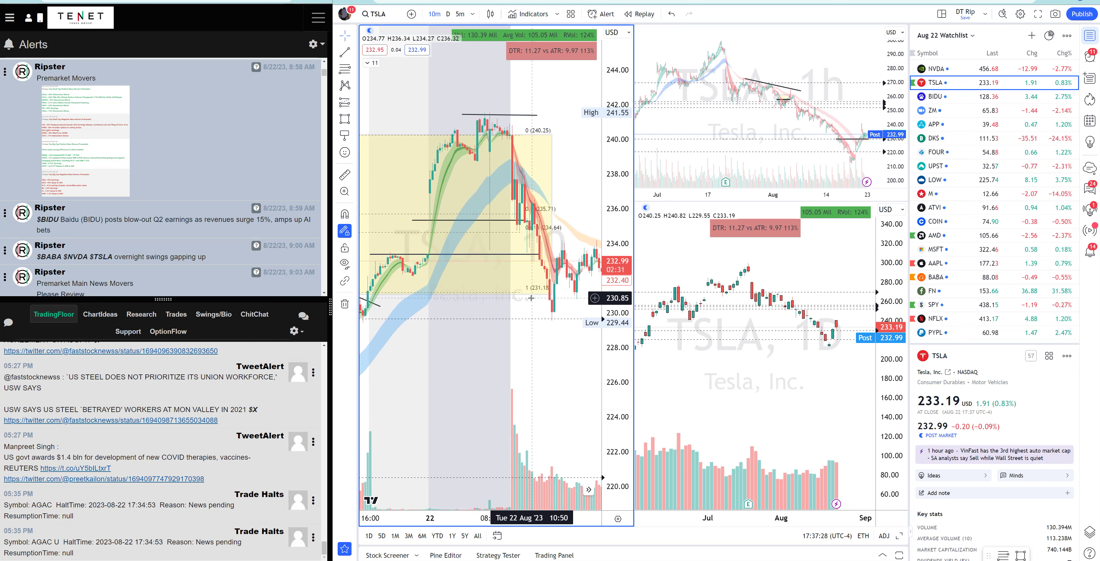
scroll(513, 309, down, 2)
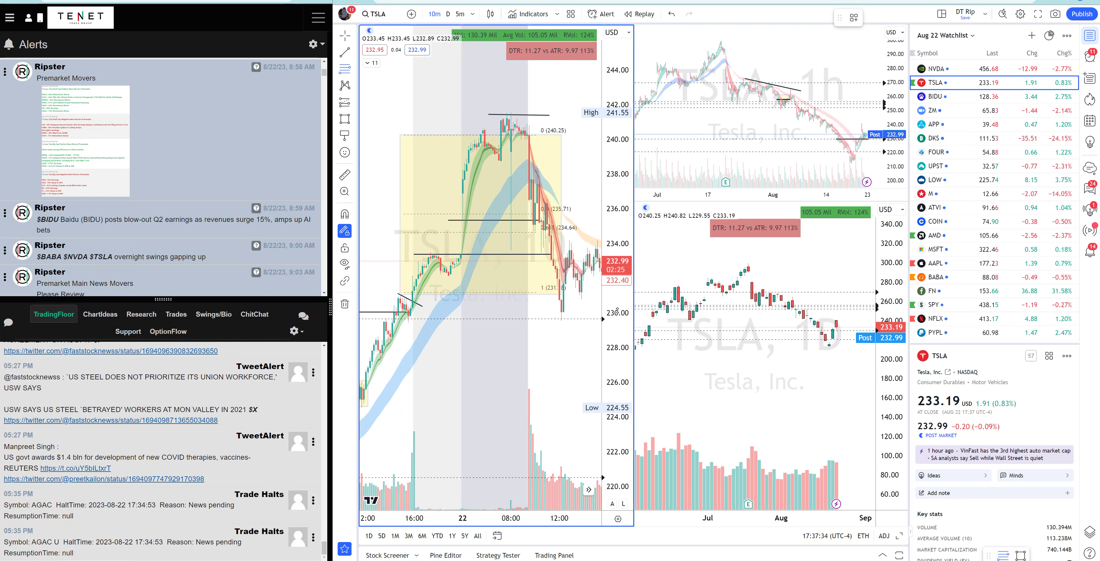
drag(633, 299, 715, 299)
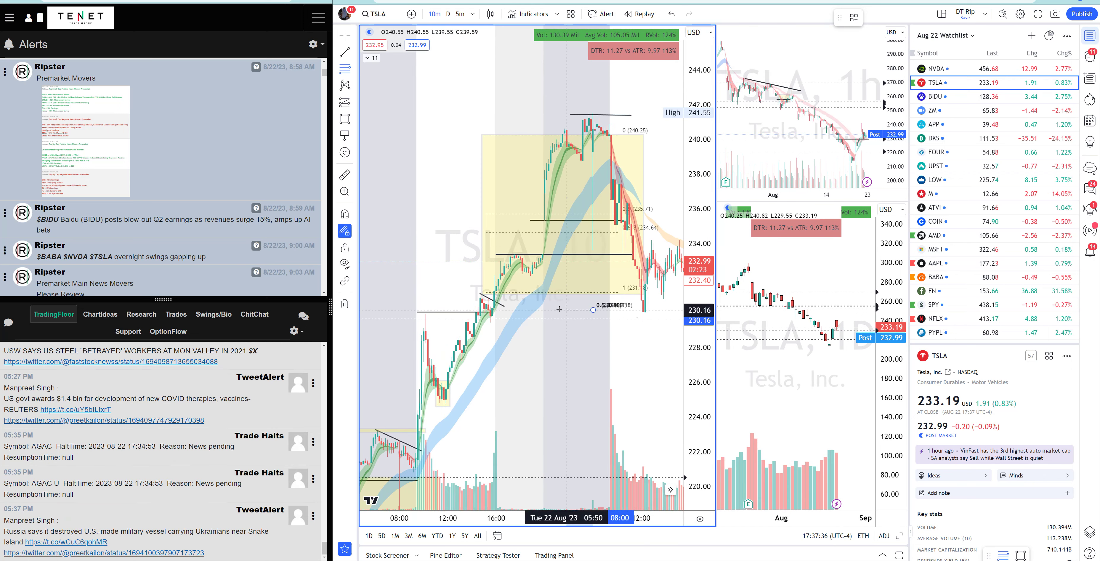
drag(591, 348, 566, 349)
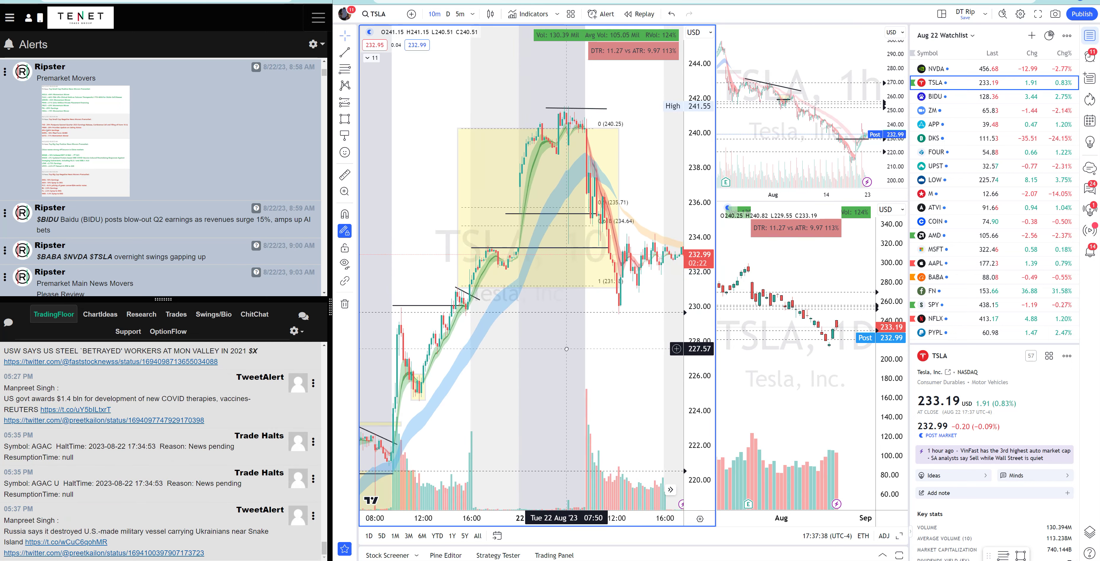
Extend the Fibonacci retracement past the sell-off to 14:50 on 22 Aug, with its 0 level at about 240.29.
click(593, 287)
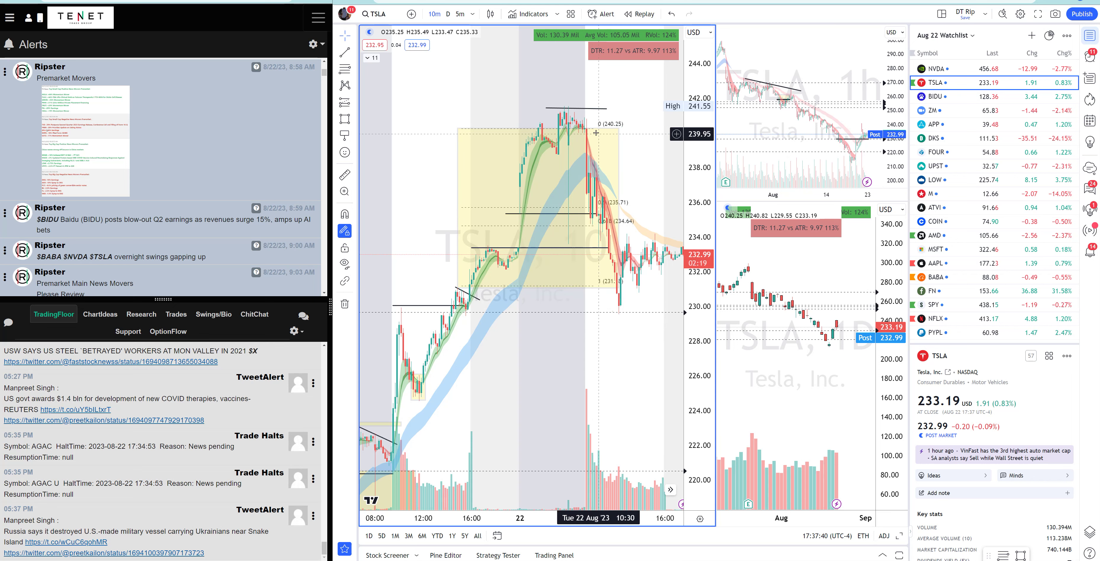
drag(594, 128, 649, 134)
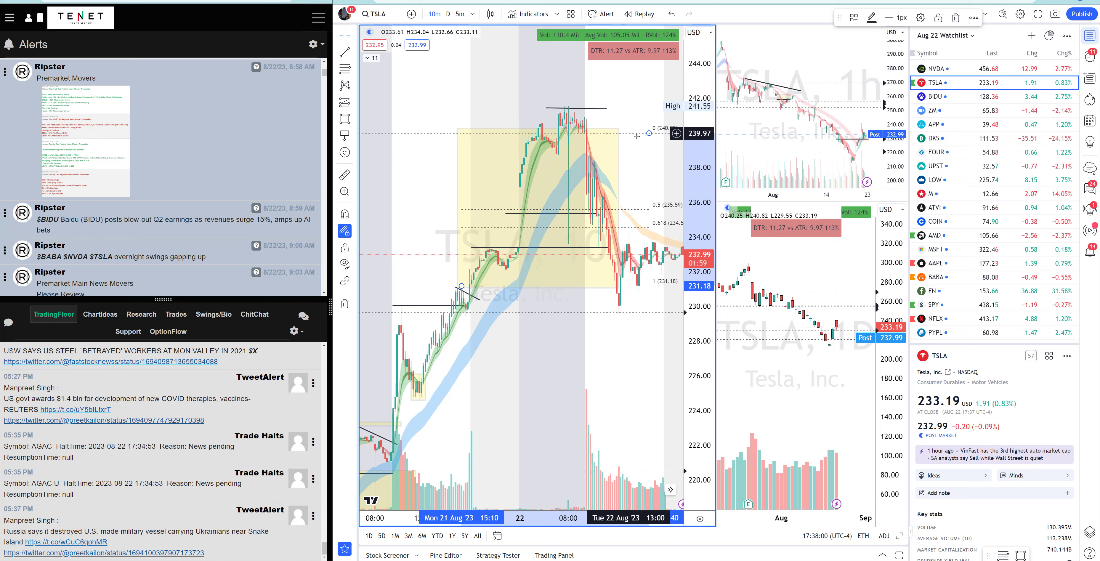
drag(649, 133, 650, 127)
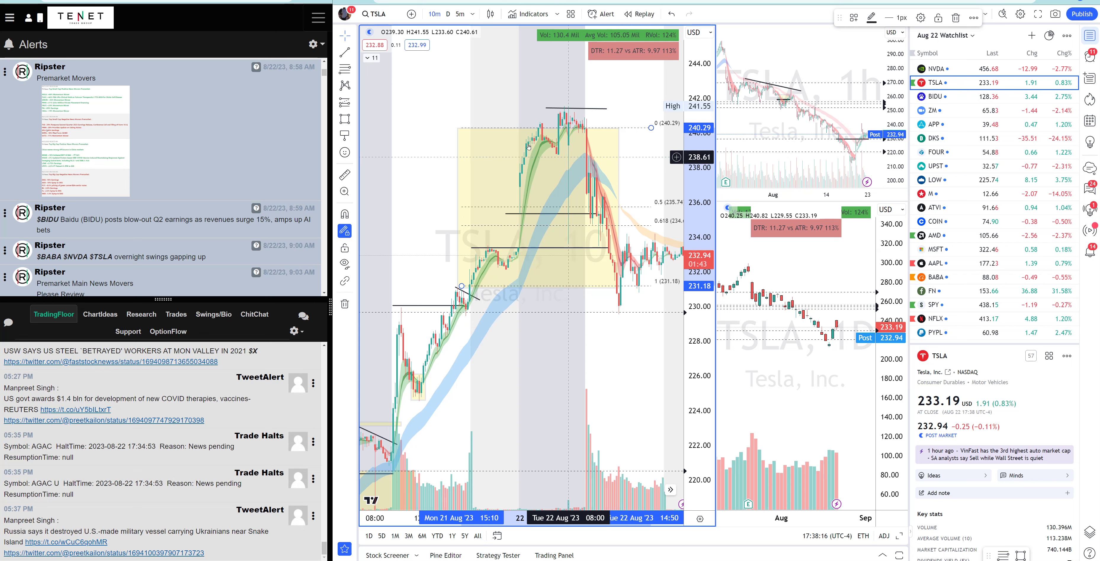
Draw a nearly horizontal trend line under TSLA's premarket consolidation at about 238.7, reaching past the market open.
key(alt+t)
click(513, 154)
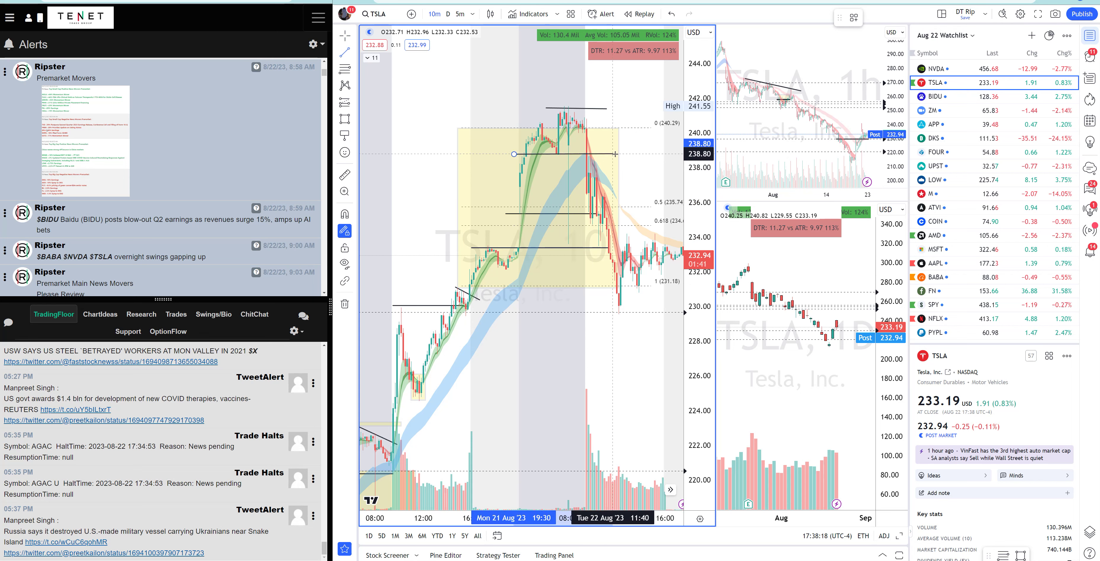
click(619, 156)
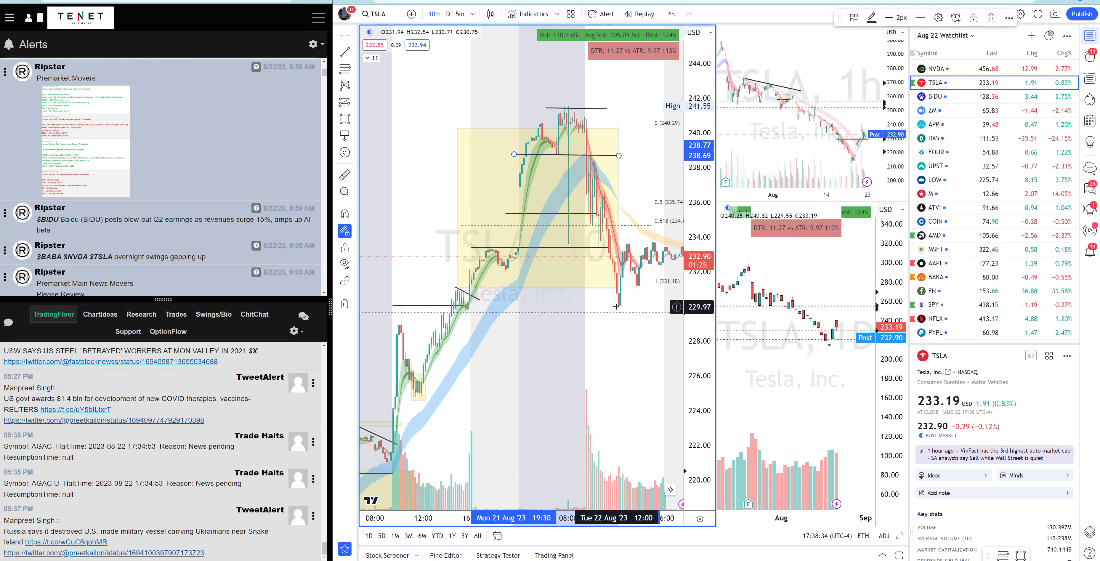
Shorten the yellow rectangle so it ends at the 09:30 open on 22 Aug, with its upper edge at about 240.43.
scroll(615, 305, up, 2)
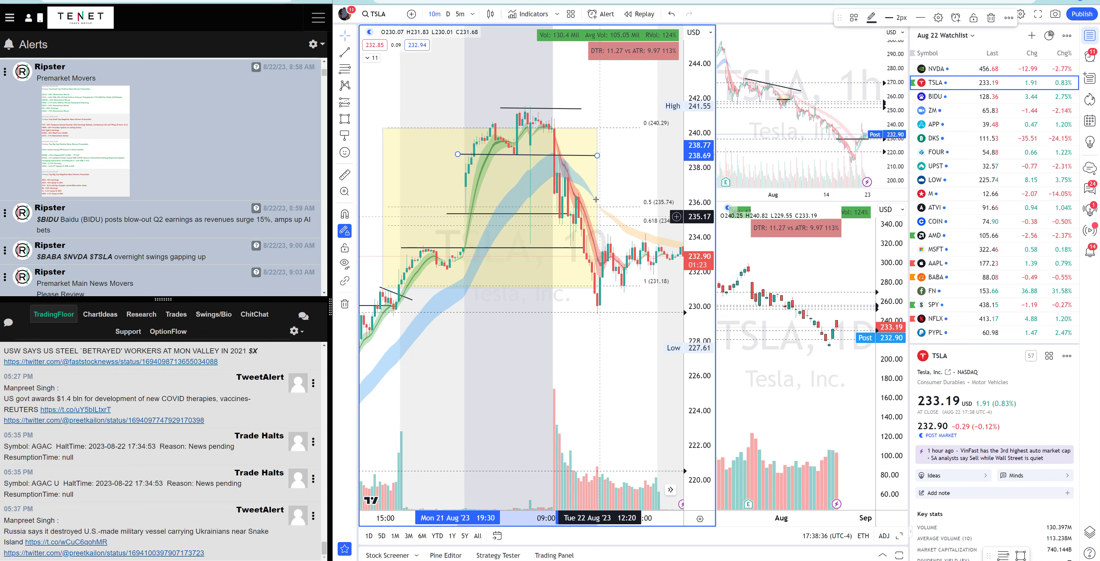
drag(597, 128, 554, 126)
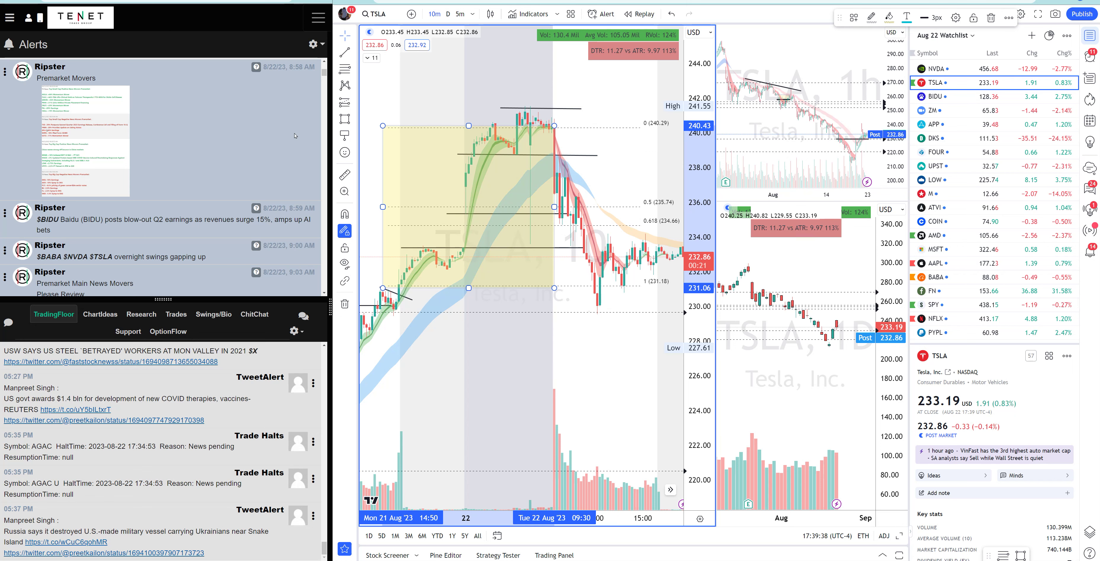
Review the 22 Aug morning alerts, highlighting the $BABA $NVDA $TSLA overnight swings message and continuing to the pivot table and gap-up guidance.
scroll(295, 136, up, 1)
scroll(295, 136, up, 4)
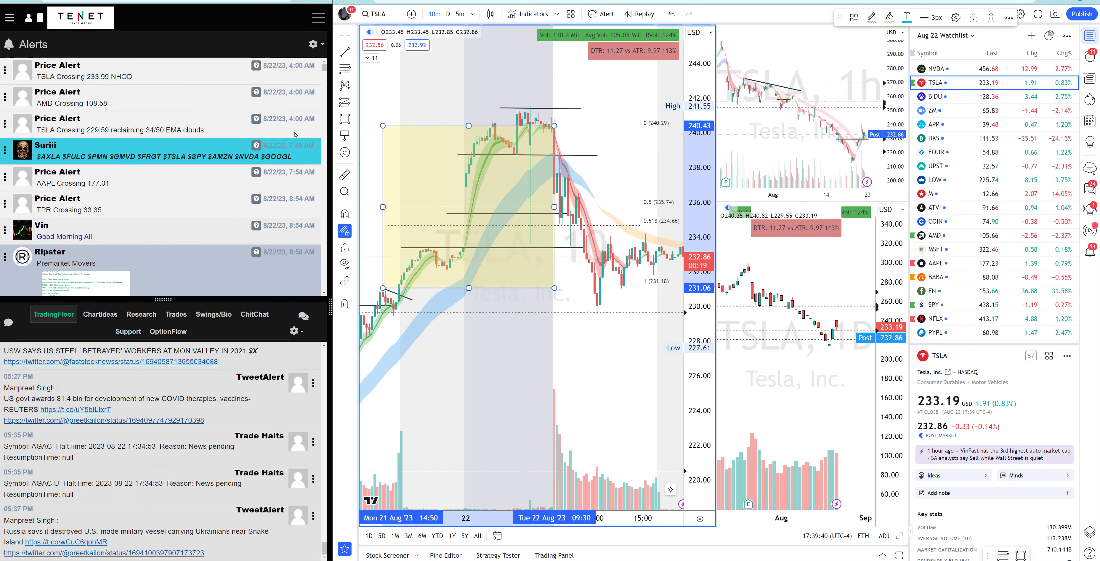
scroll(294, 135, down, 6)
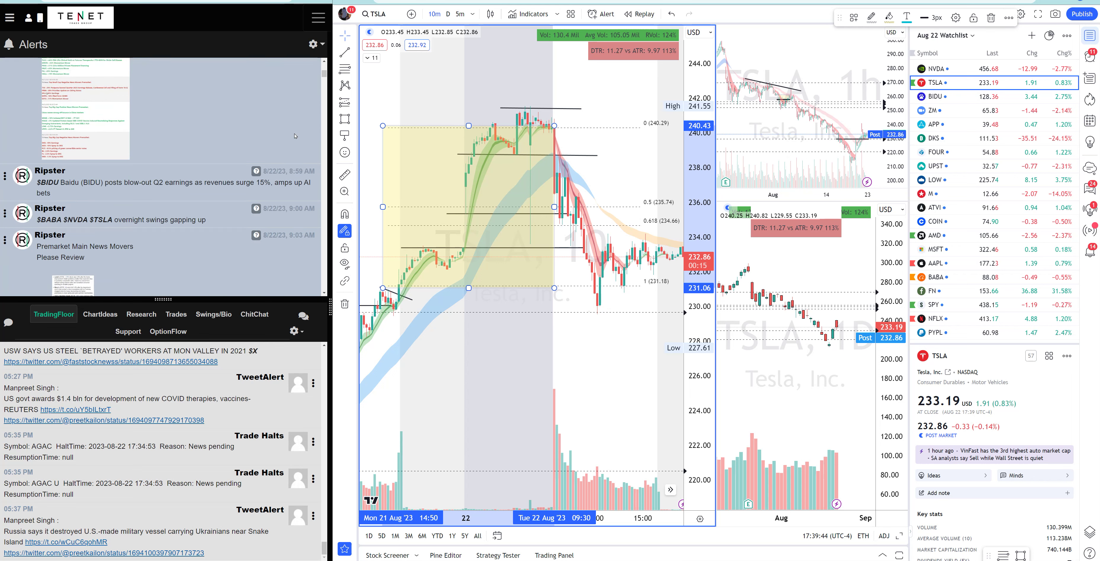
scroll(294, 136, down, 1)
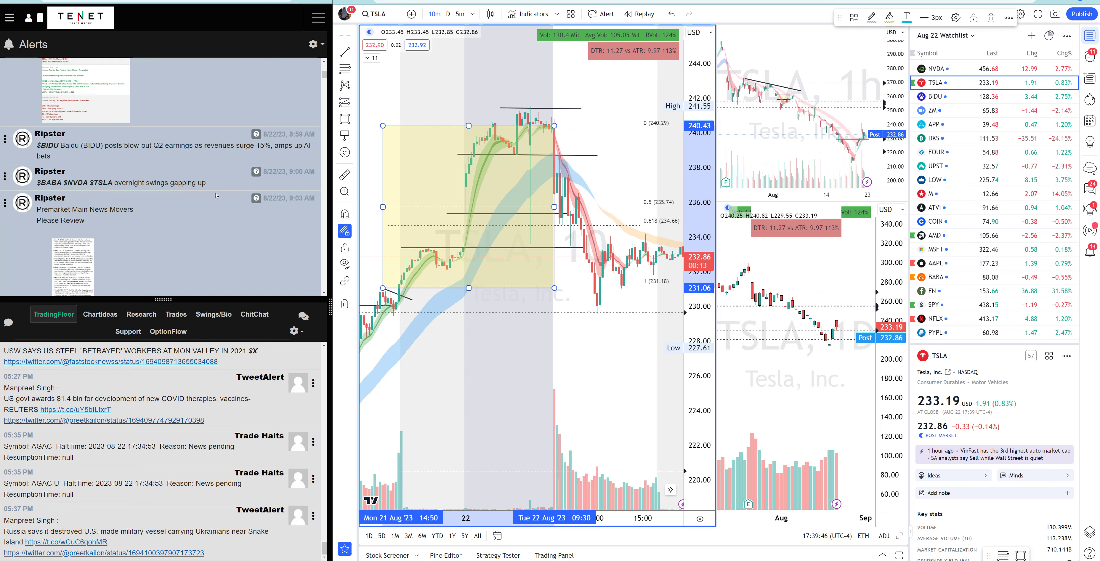
drag(216, 196, 34, 185)
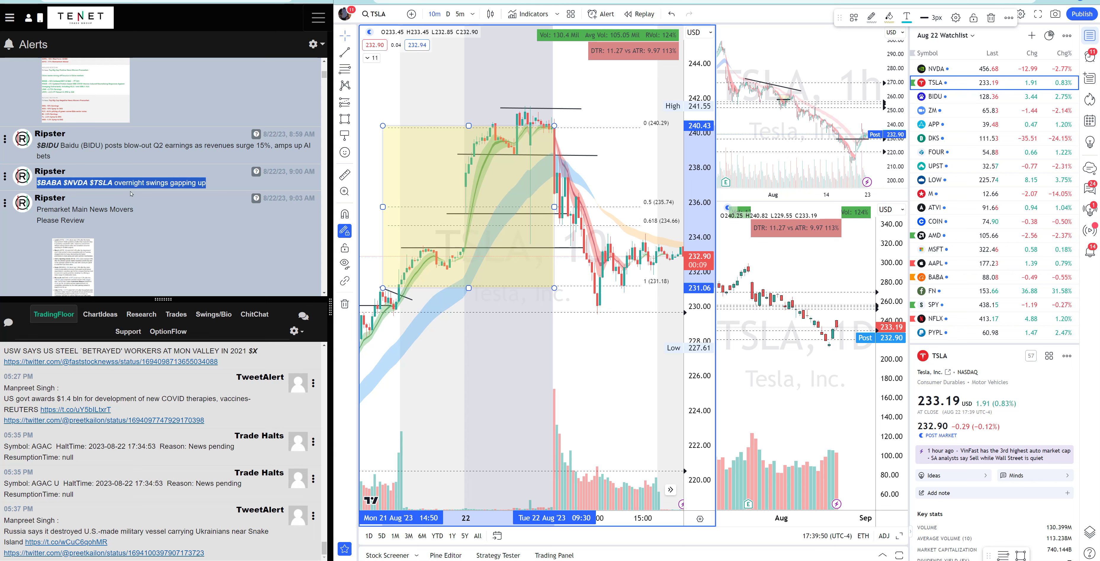
scroll(133, 182, down, 2)
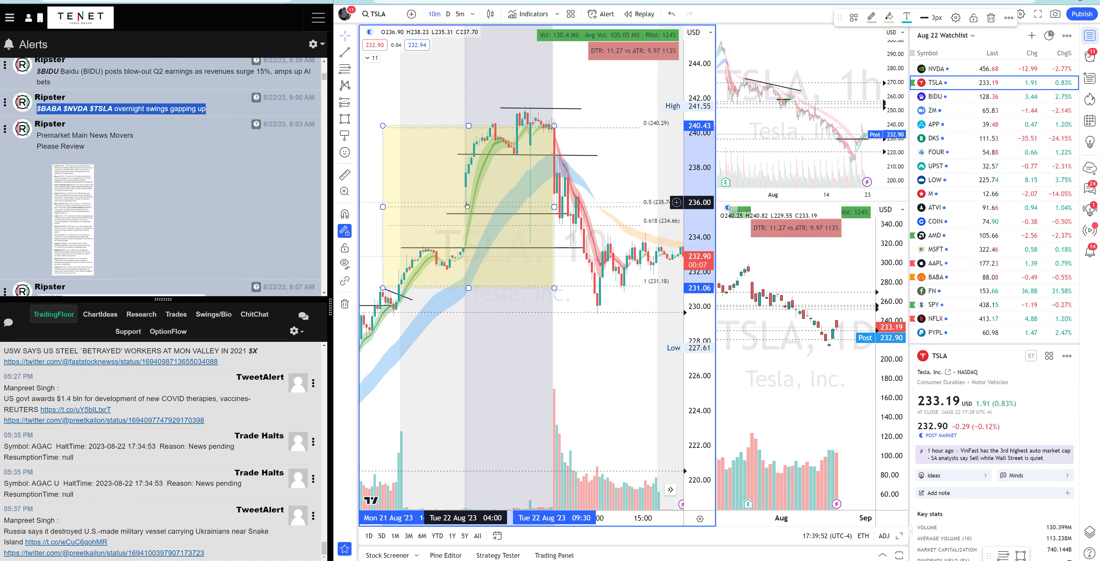
scroll(209, 184, down, 7)
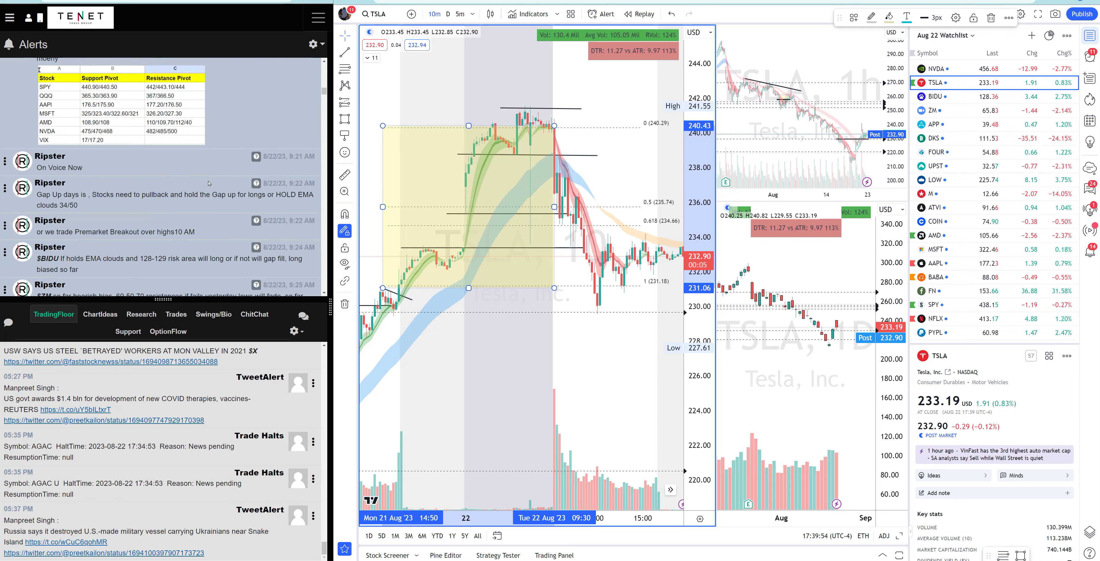
Read on to the 9:31 AM alerts and highlight the $NVDA and $TSLA profit-taking messages.
scroll(209, 184, down, 3)
scroll(208, 180, down, 8)
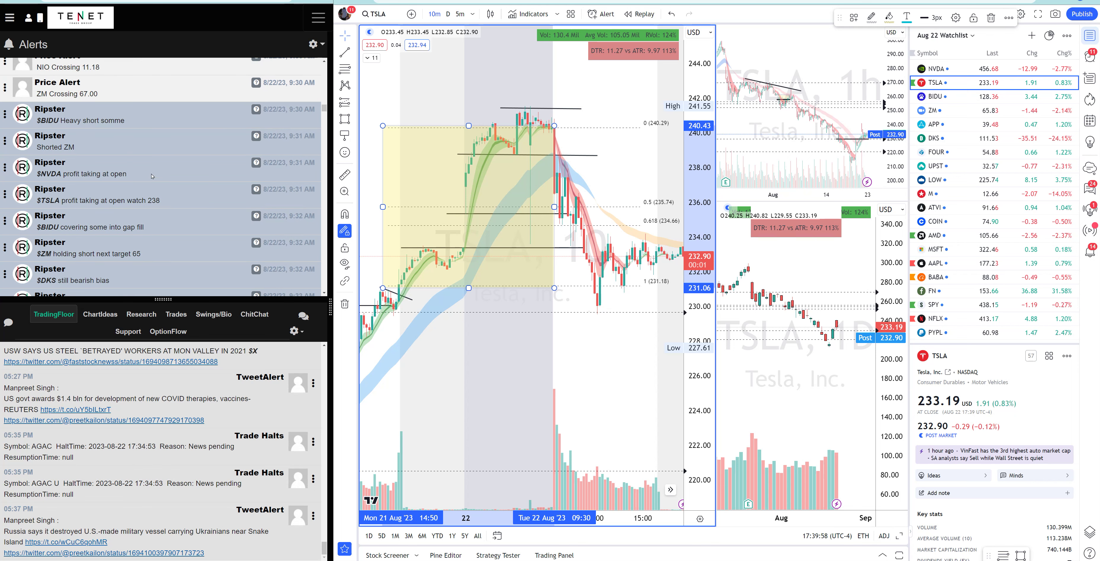
drag(153, 175, 35, 175)
drag(162, 200, 34, 199)
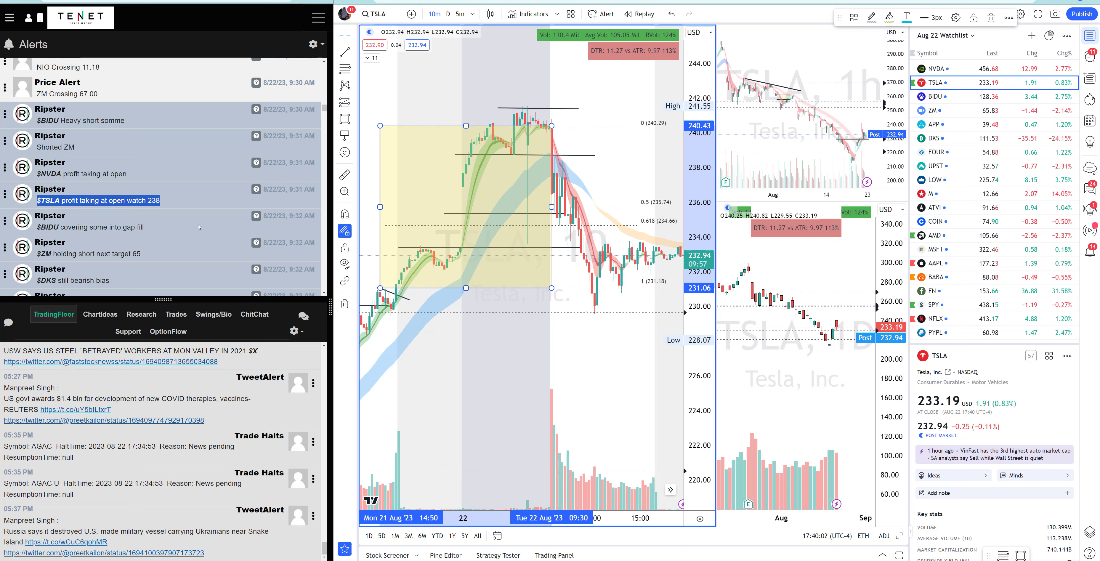
Review the alerts from 9:32 to 9:38 AM and highlight the message about scalping QQQ for a gap fill.
scroll(158, 230, down, 4)
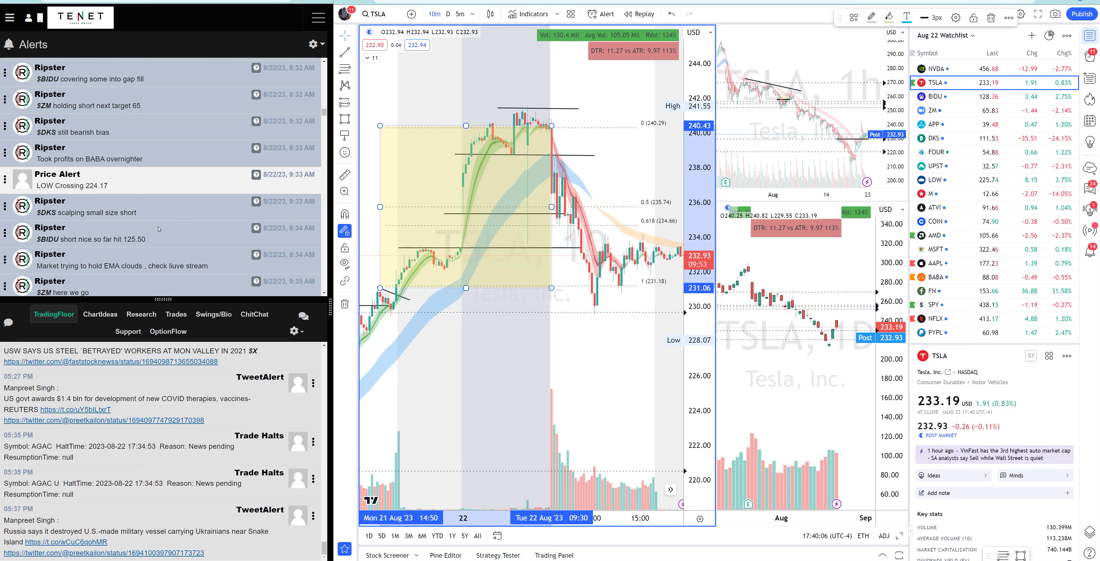
scroll(158, 229, down, 3)
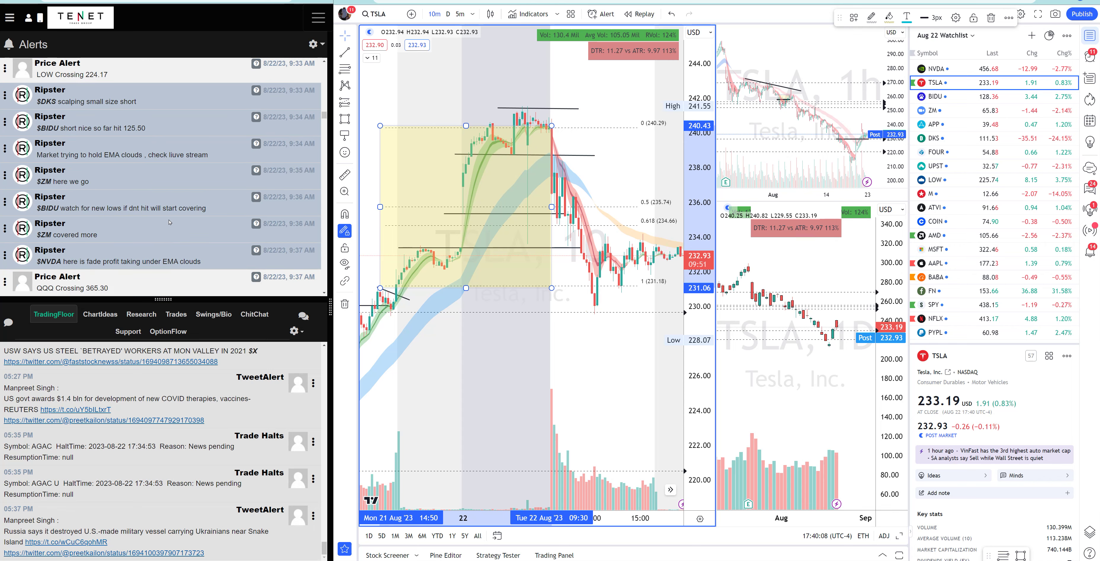
scroll(170, 222, down, 1)
drag(207, 224, 44, 213)
click(199, 226)
scroll(201, 226, down, 2)
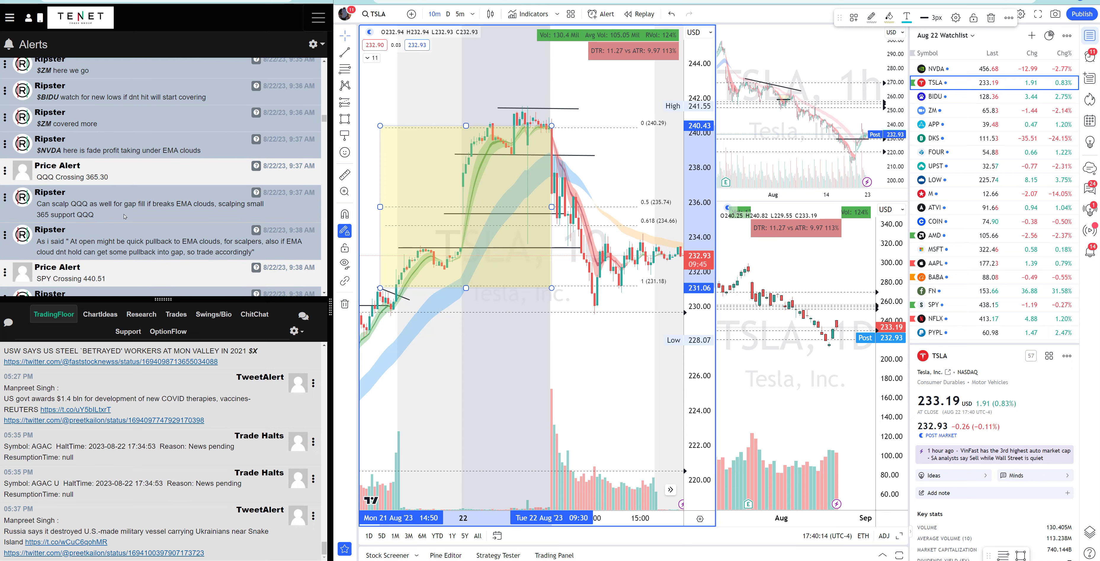
drag(125, 216, 47, 204)
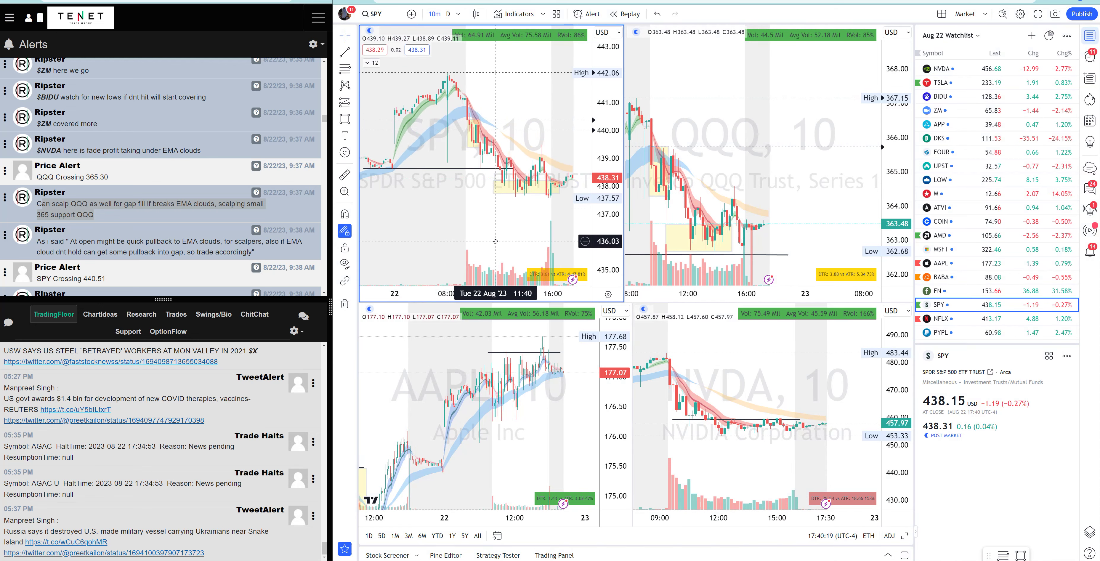
Bring the earlier SPY and QQQ price action into view and compare it with the re-highlighted QQQ gap-fill scalp alert.
drag(495, 241, 544, 213)
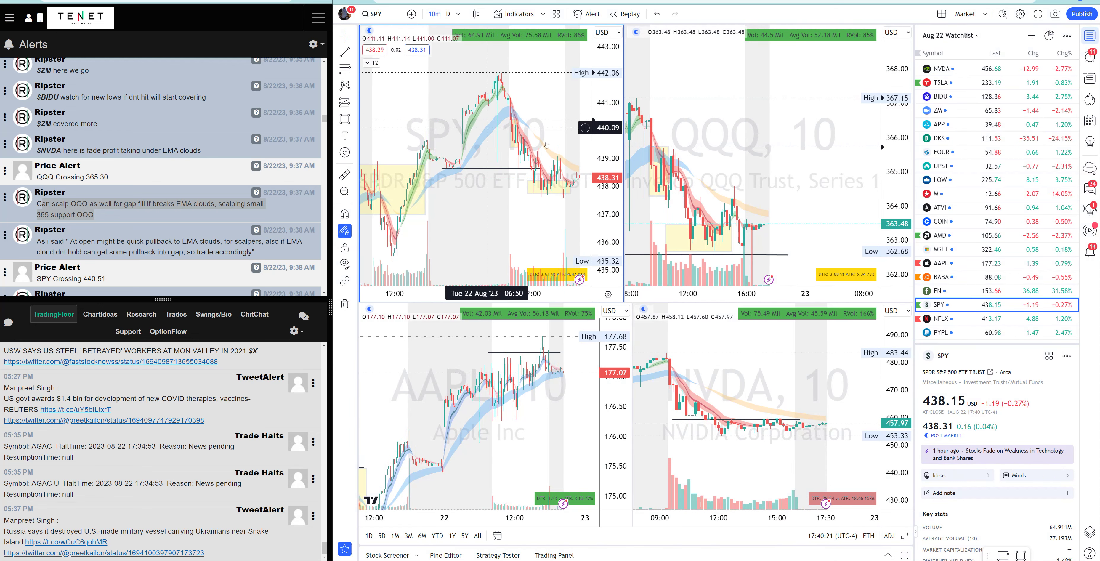
scroll(799, 156, down, 3)
click(837, 130)
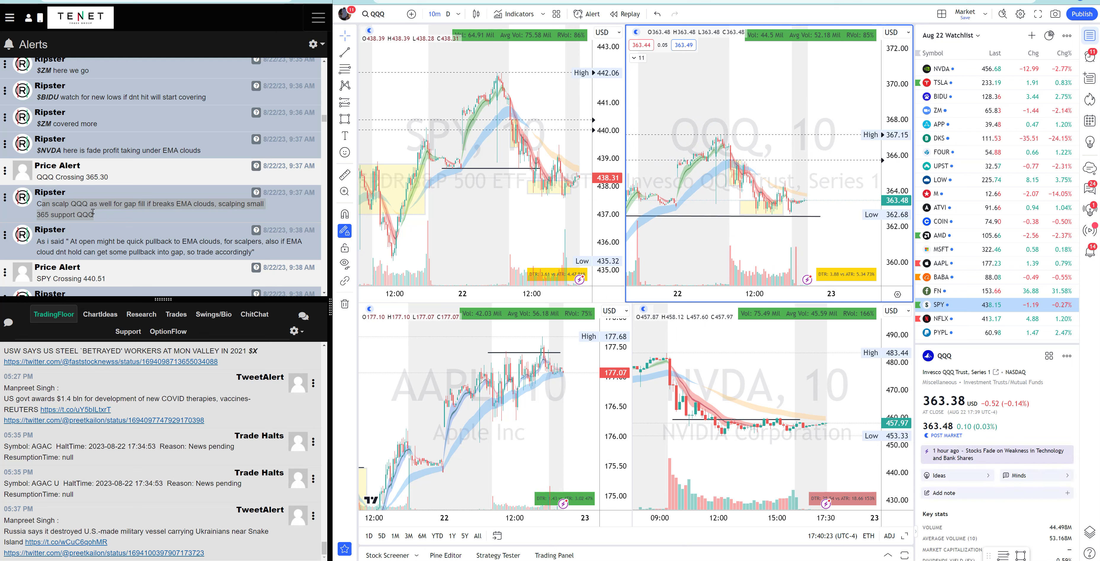
click(195, 204)
triple_click(110, 218)
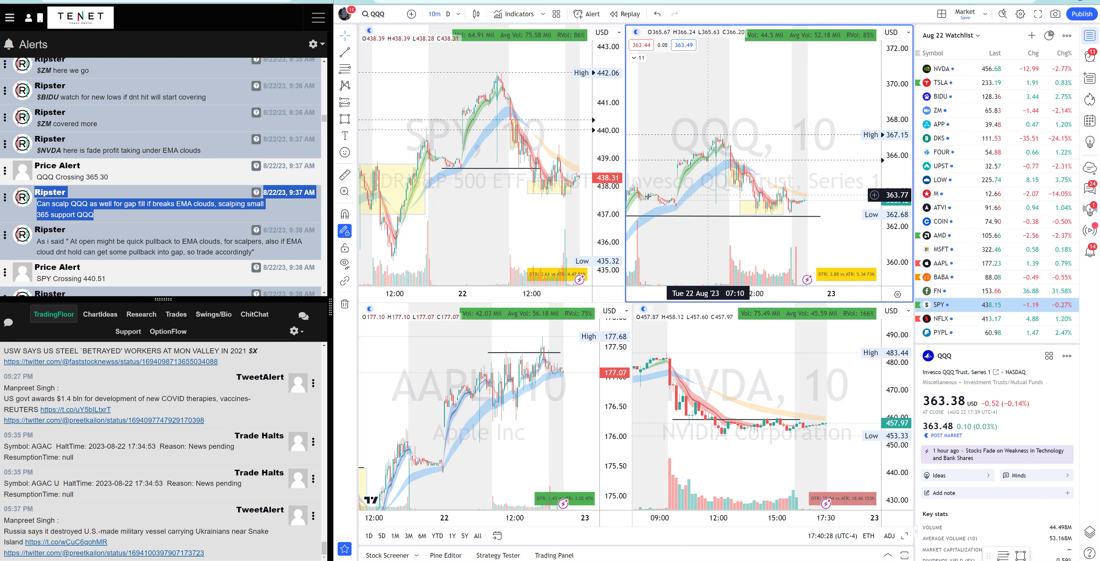
Review the next alerts, highlighting the 9:40 AM $SPY $QQQ gap-fill message and the 9:41 AM $NVDA 468 support message.
scroll(205, 231, down, 2)
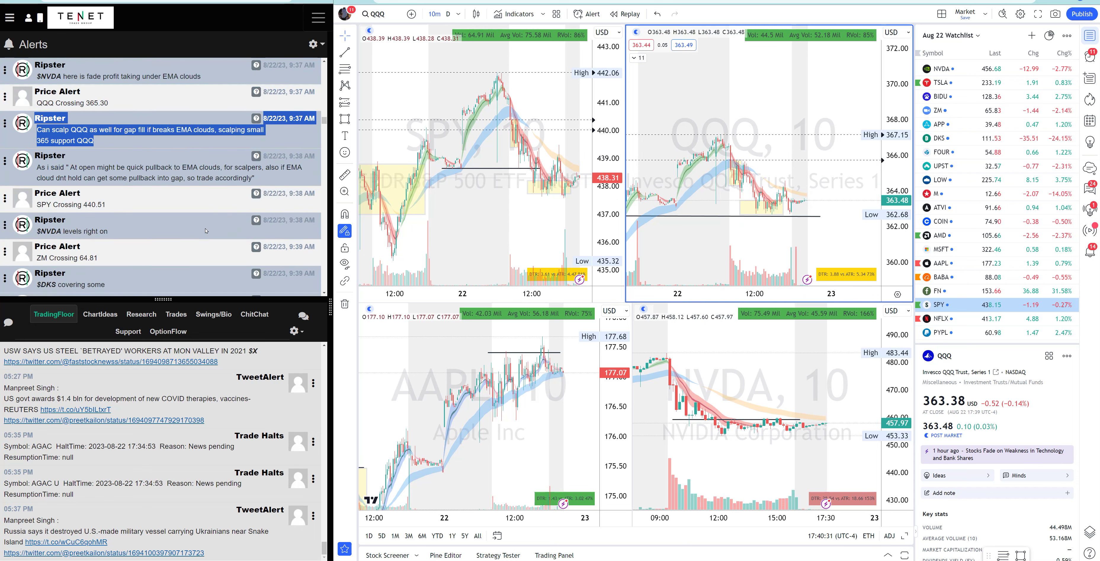
scroll(205, 230, down, 3)
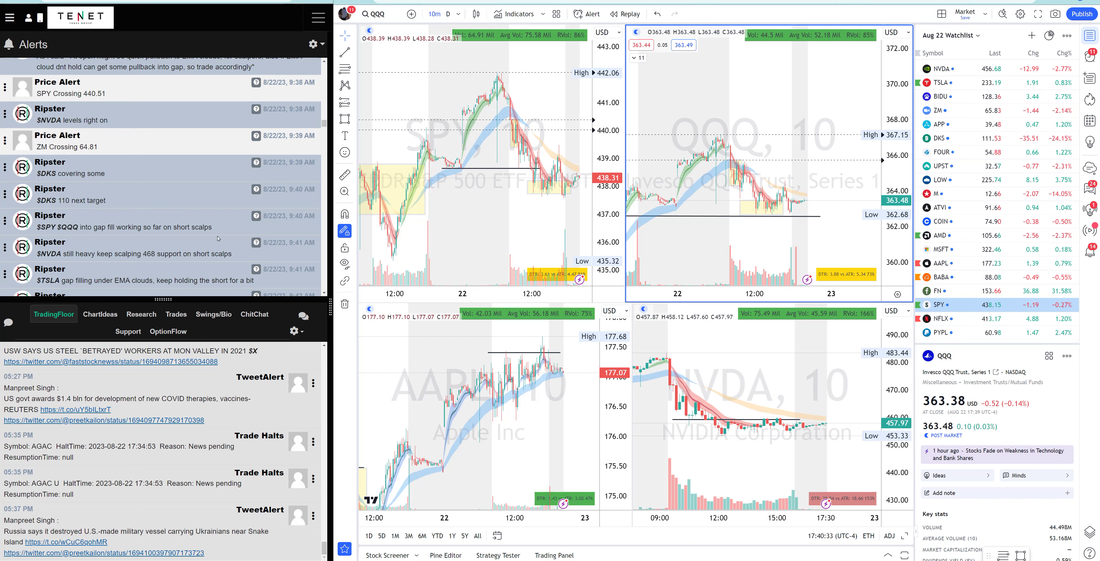
drag(223, 229, 37, 226)
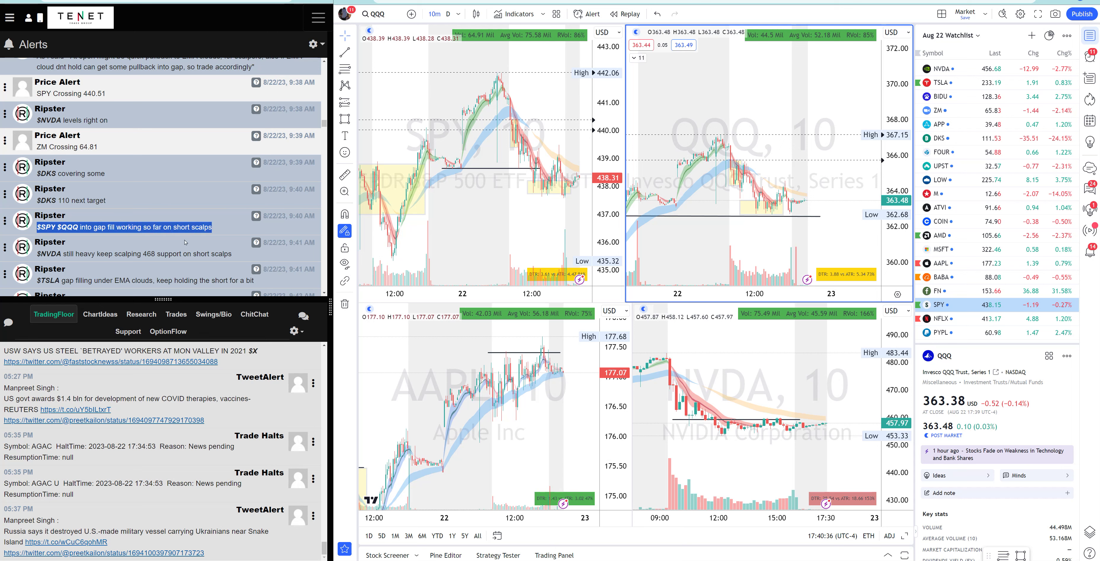
drag(232, 254, 48, 260)
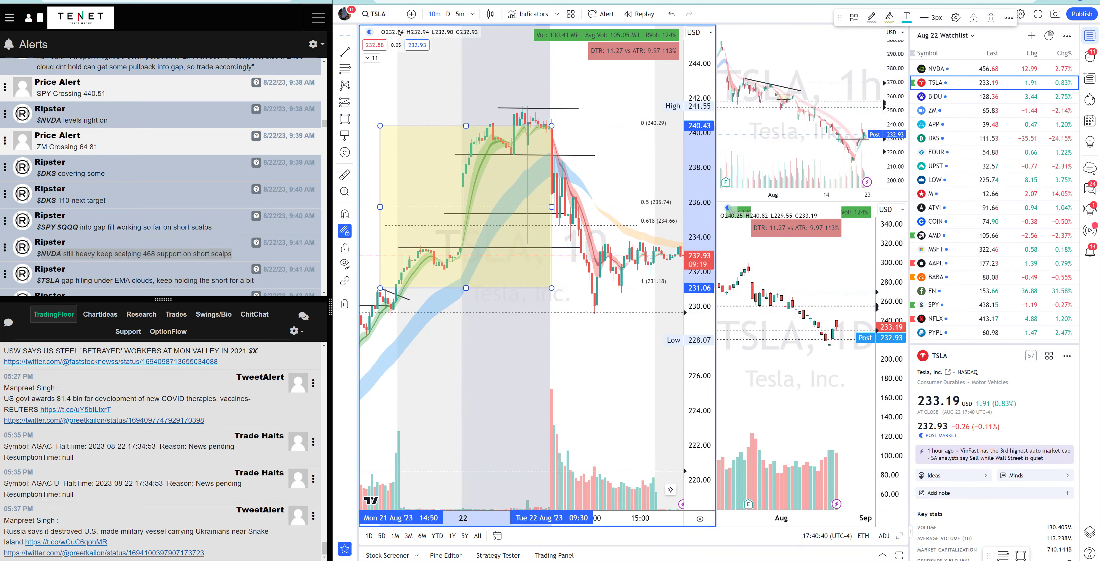
Load NVDA on the main chart to compare its sell-off with the 468 support alert.
click(380, 14)
text(NVDA)
key(Return)
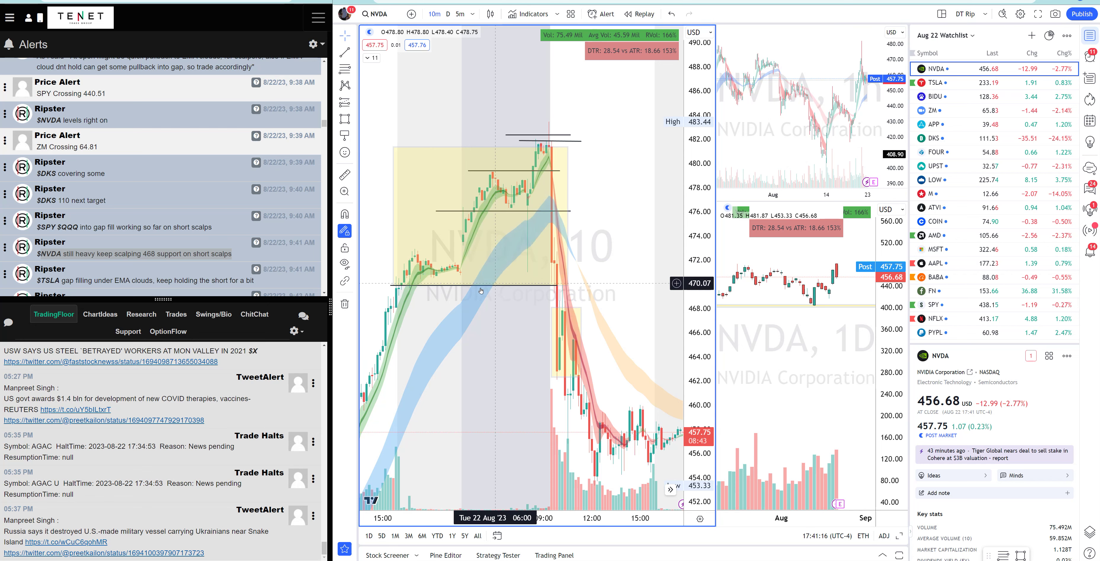
Highlight the 9:41 AM alerts on $TSLA gap filling under EMA clouds and on scalping $NVDA with 468 support.
scroll(254, 268, down, 1)
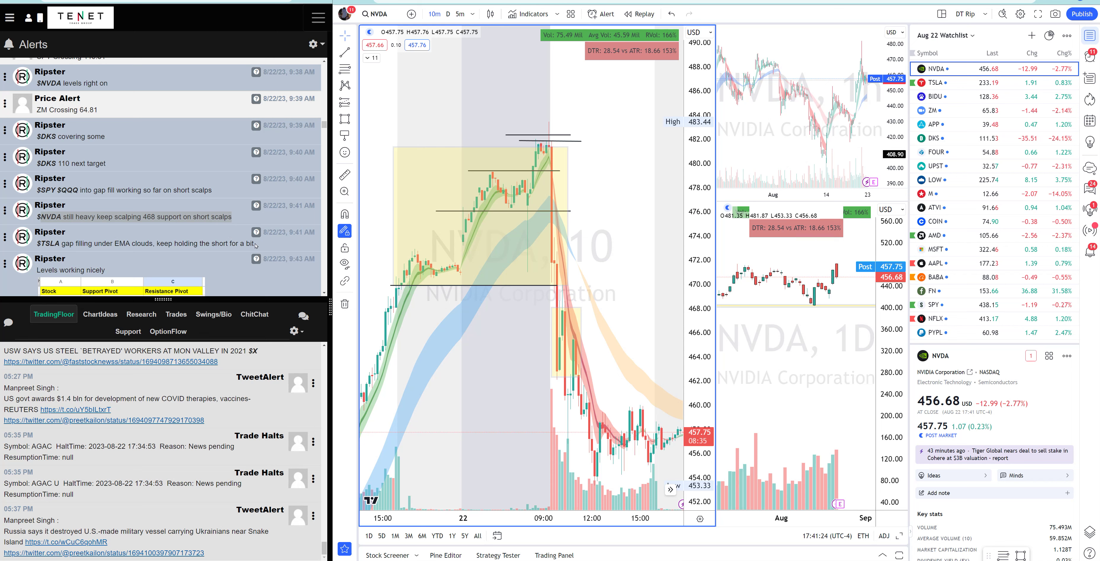
drag(256, 246, 34, 247)
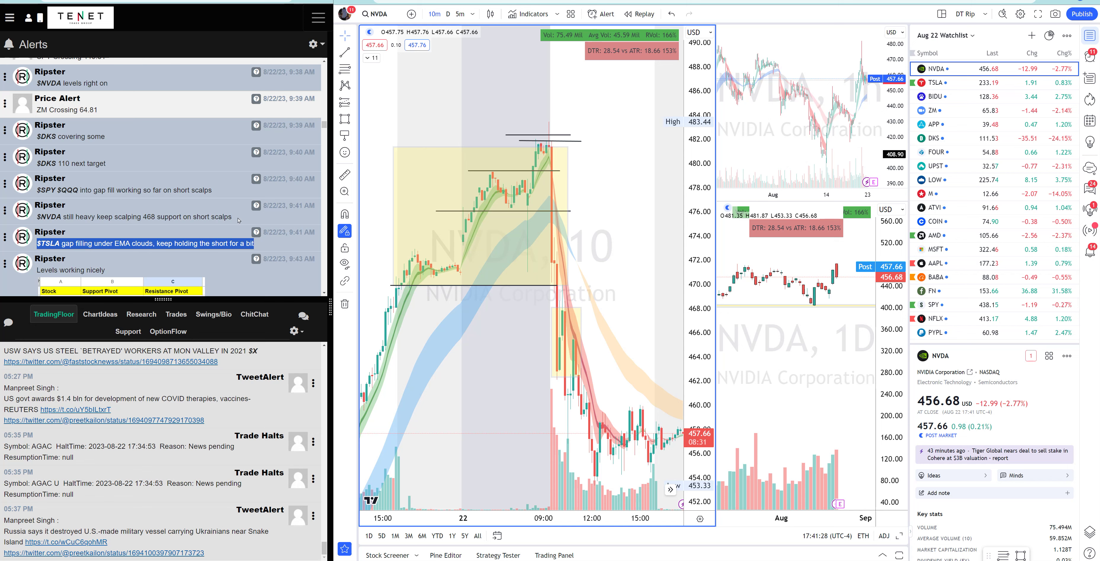
drag(234, 217, 38, 222)
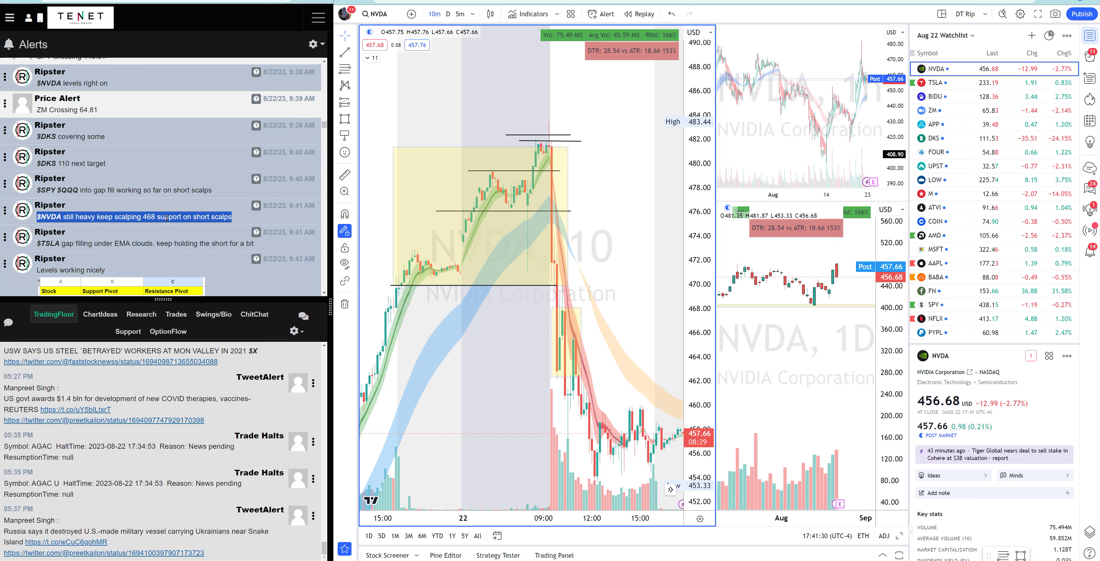
click(185, 219)
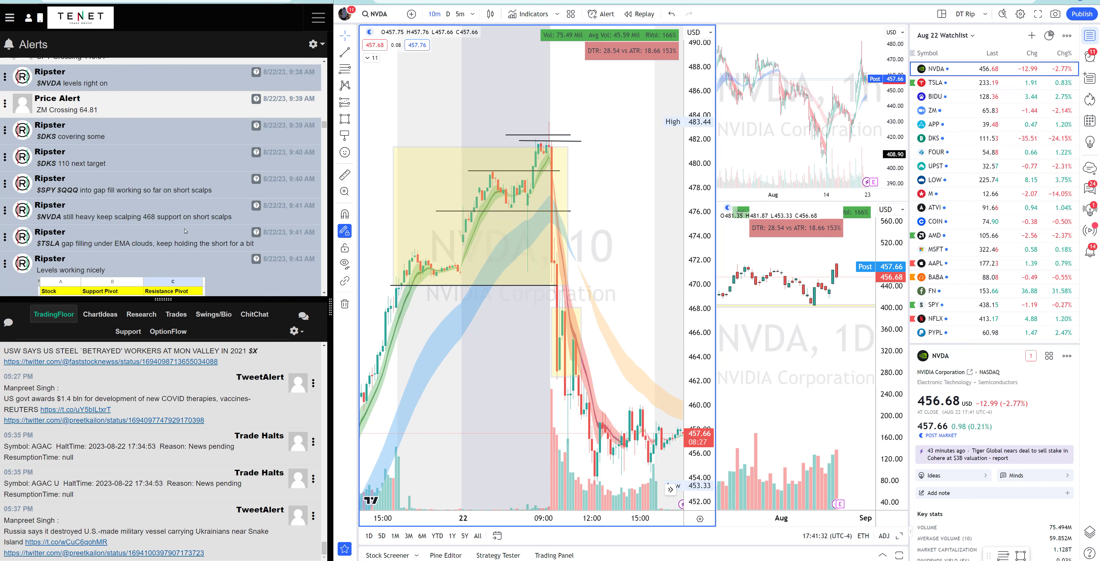
Review the alerts through 9:51 AM and enlarge the pivot table image from the 9:43 AM message.
scroll(185, 231, down, 4)
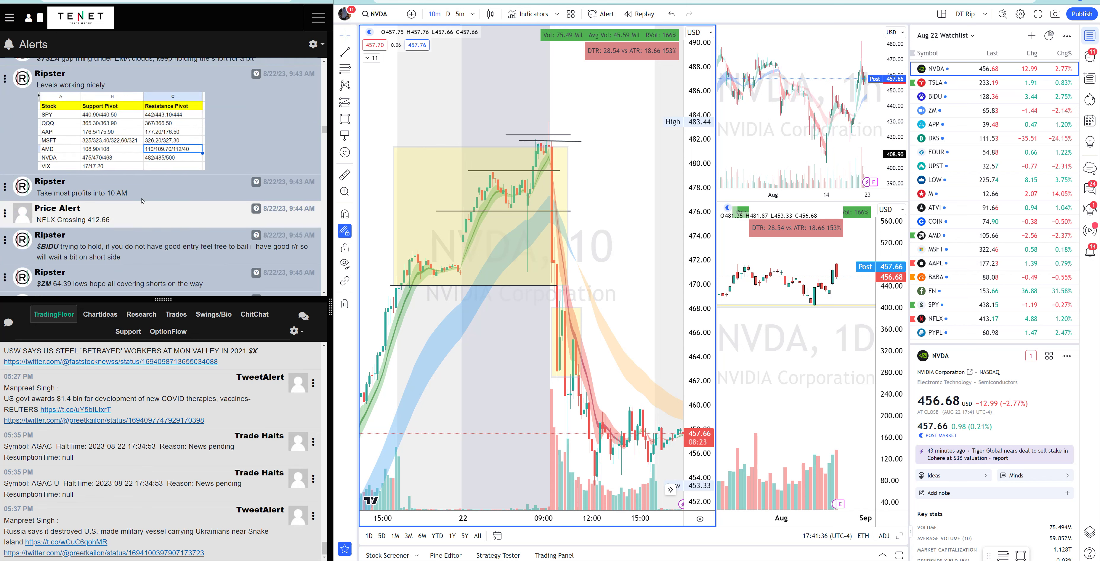
scroll(145, 270, down, 5)
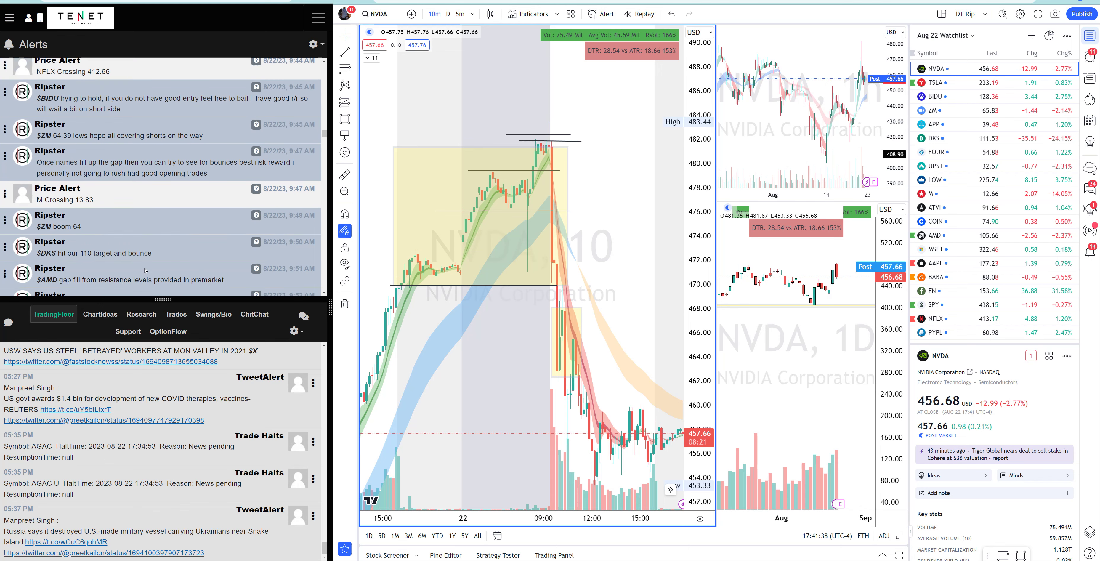
scroll(145, 270, up, 5)
scroll(145, 270, up, 2)
click(128, 201)
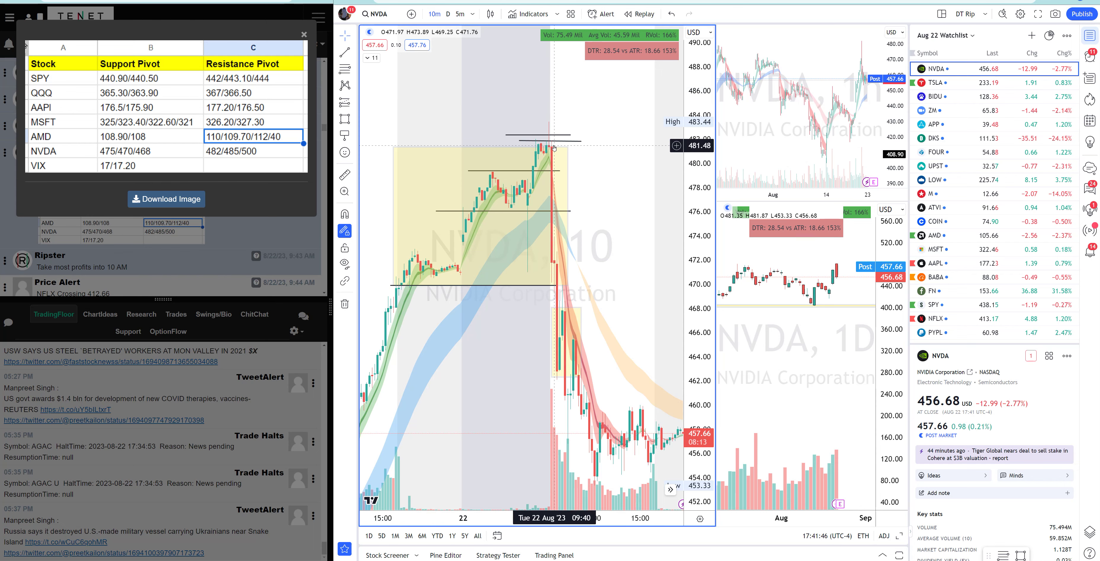
Load AMD on the chart to compare its price action with the pivot table.
click(387, 19)
text(AMD)
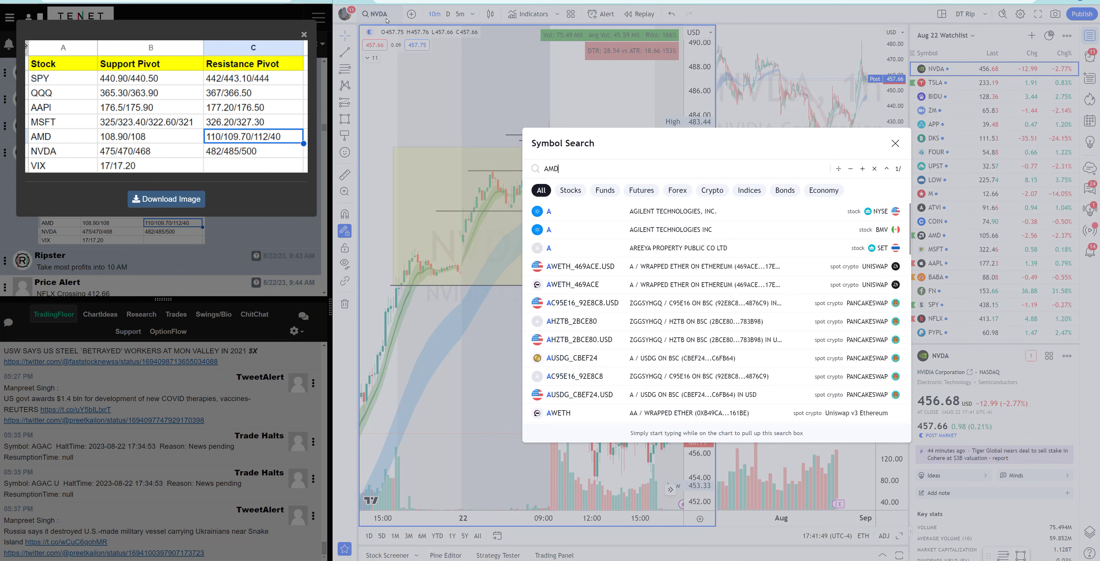
key(Return)
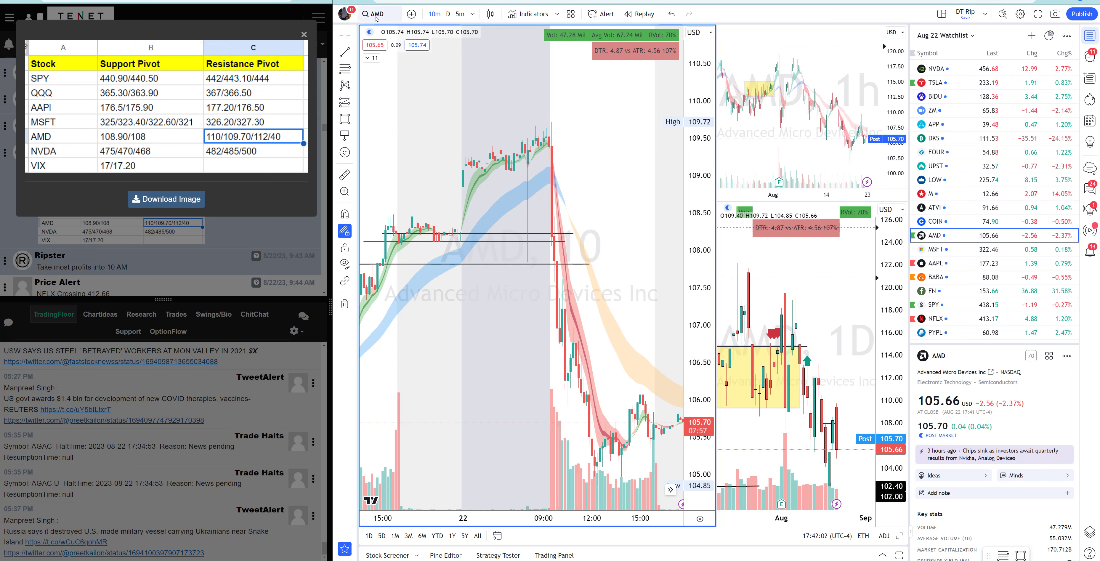
Load MSFT on the chart and compress its price scale to show a wider price range.
click(377, 18)
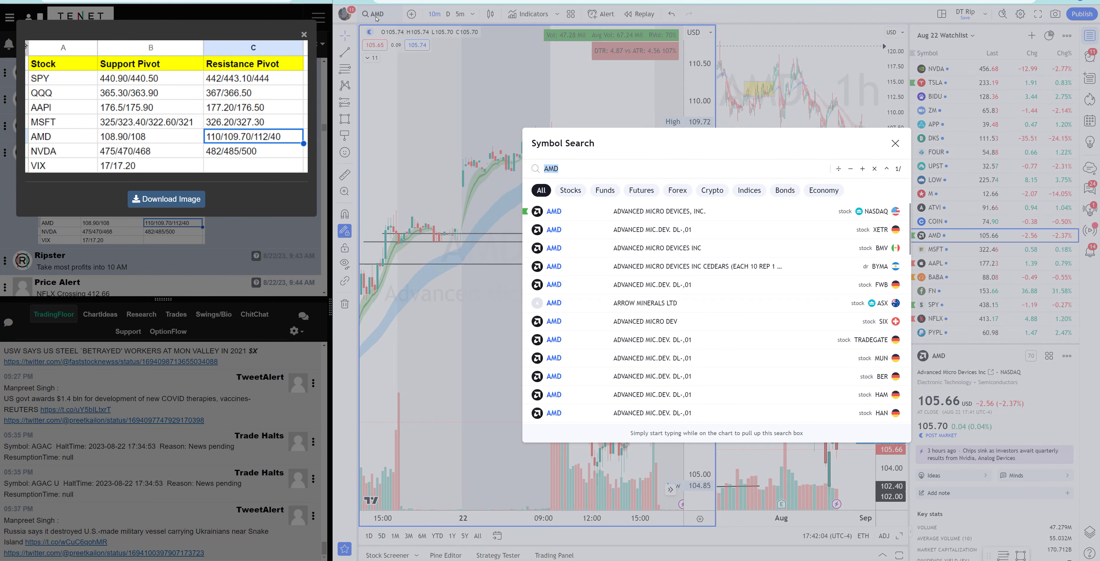
text(msft)
key(Return)
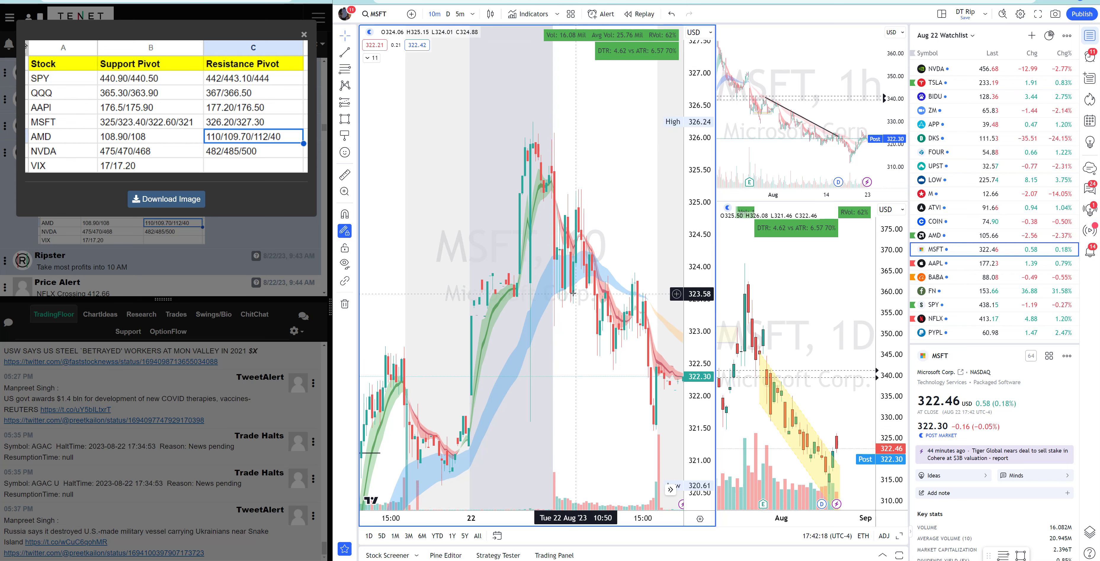
drag(691, 173, 694, 205)
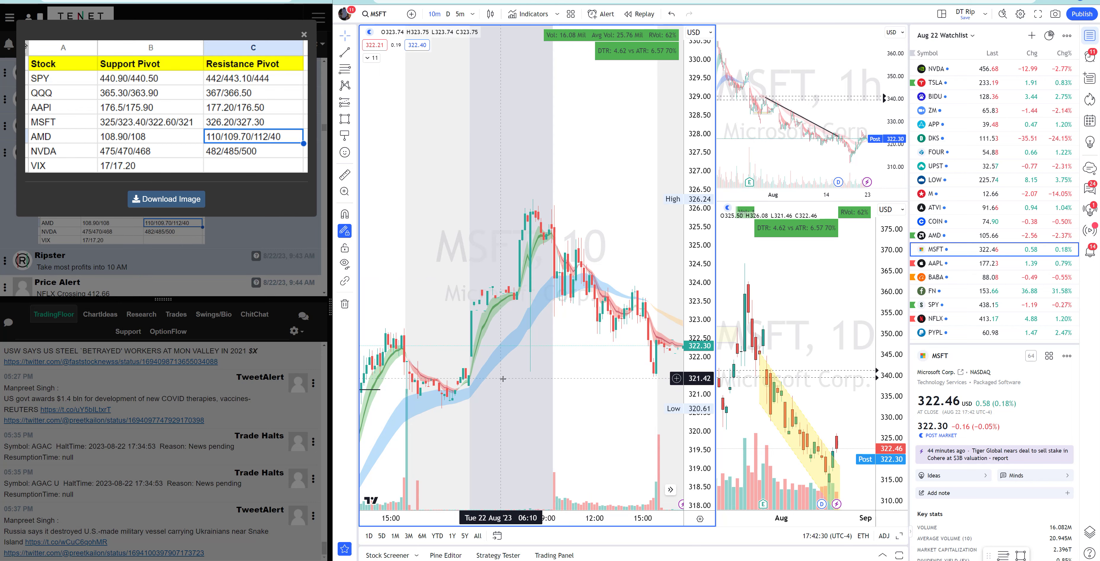
Load AAPL on the chart and look closely at its 22 Aug session against the pivot levels.
click(372, 15)
text(aapl)
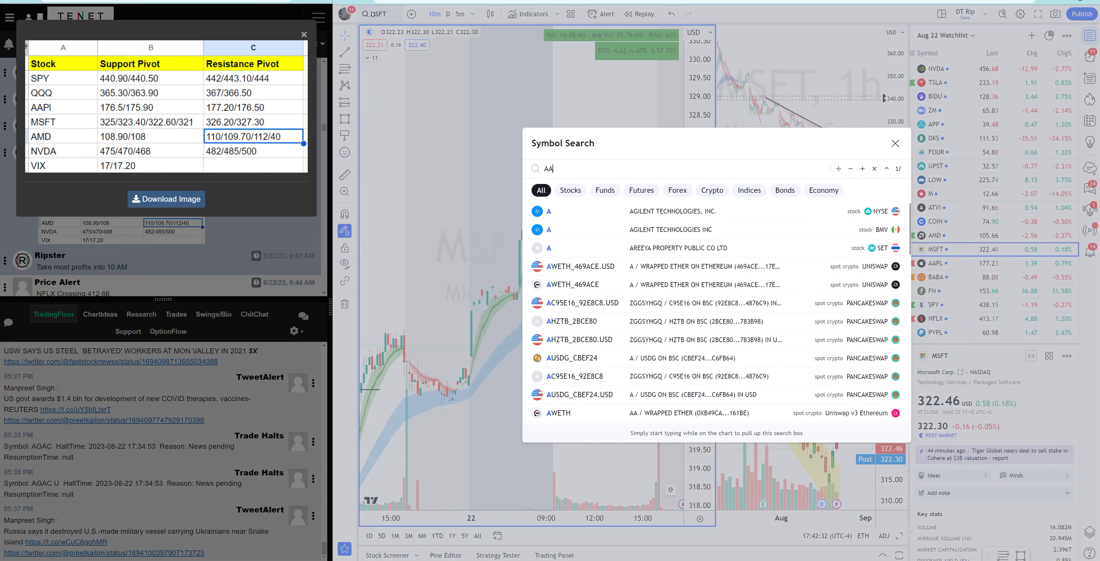
key(Return)
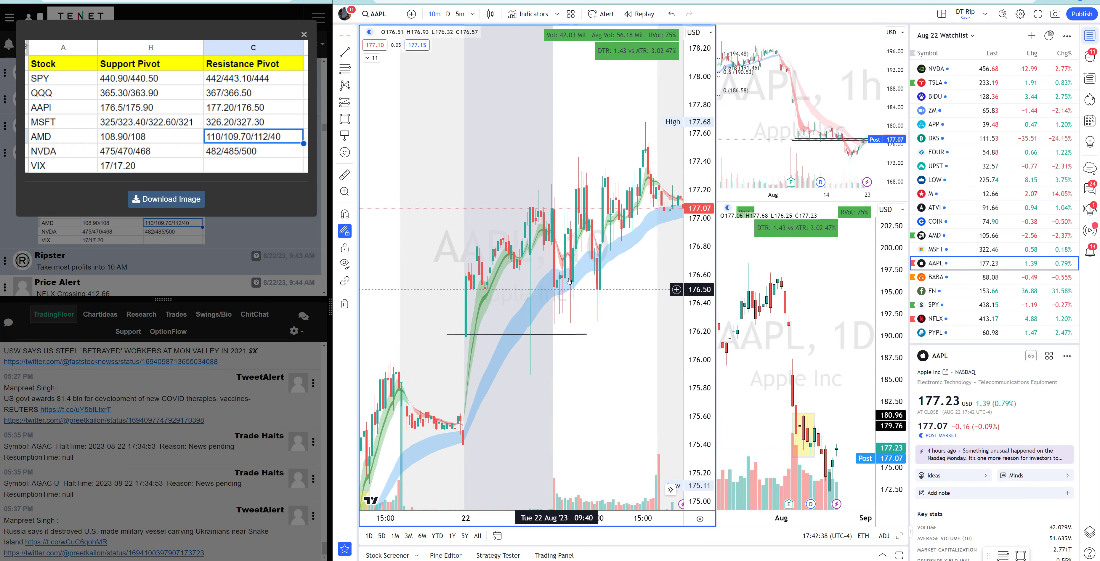
scroll(529, 314, up, 2)
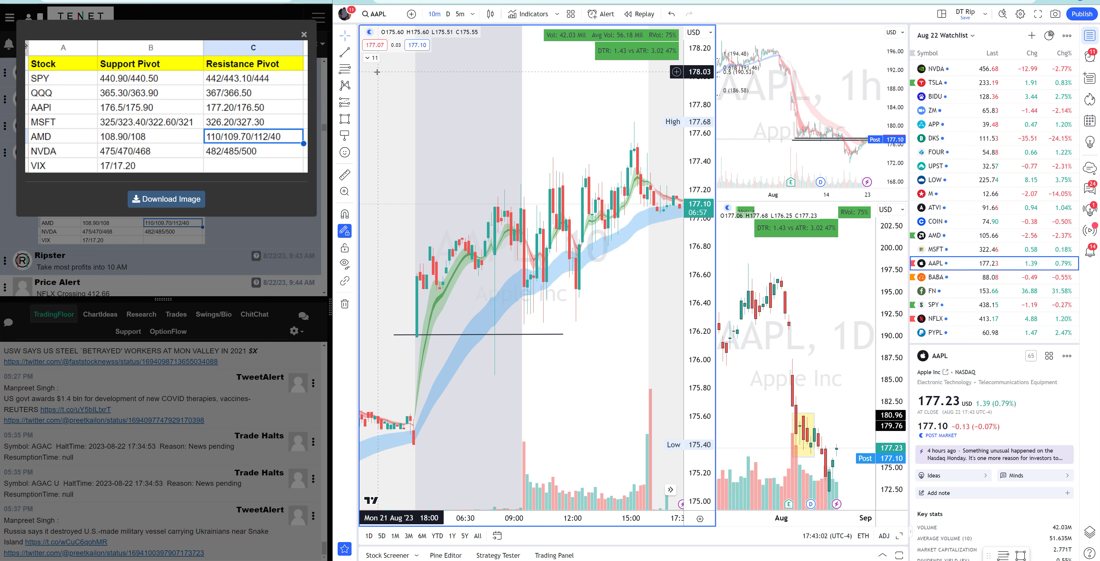
Close the enlarged pivot table and reload NVDA on the chart, showing its 22 Aug gap-up and sell-off.
click(303, 34)
scroll(229, 245, down, 2)
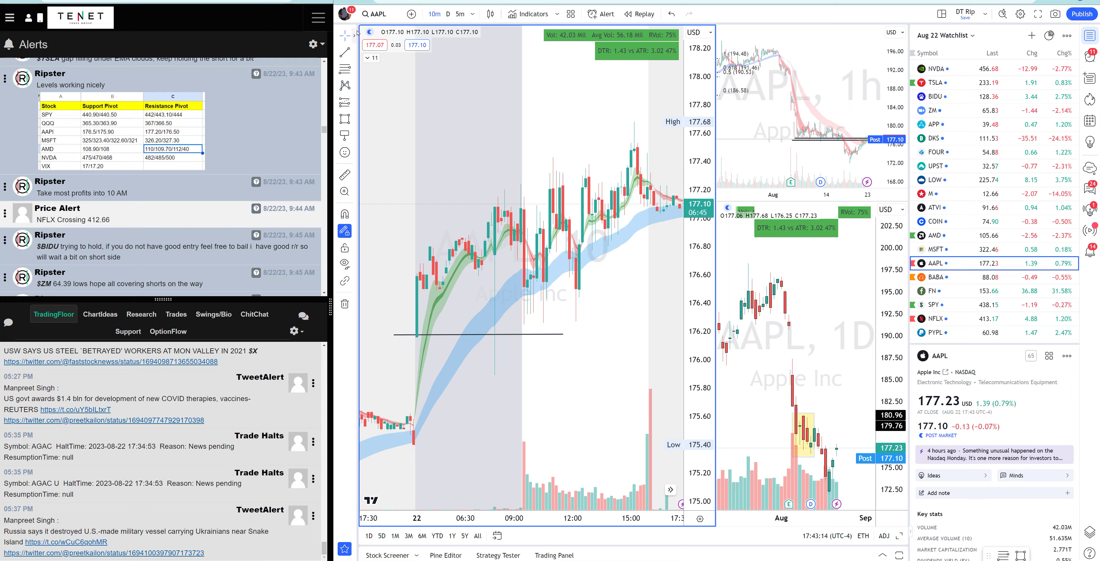
click(378, 17)
text(NVDA)
click(602, 248)
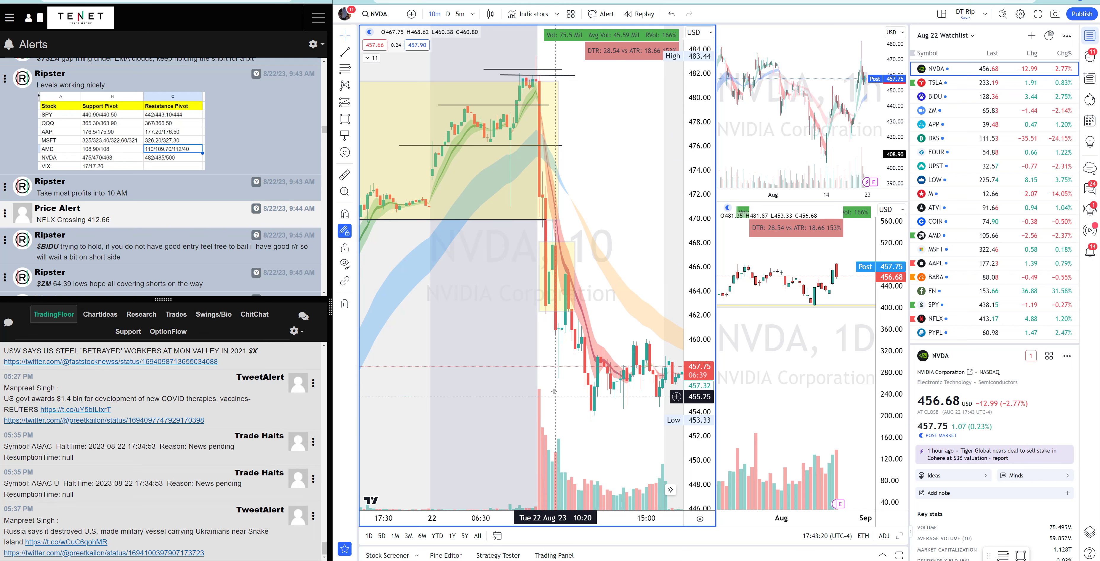
scroll(573, 372, up, 1)
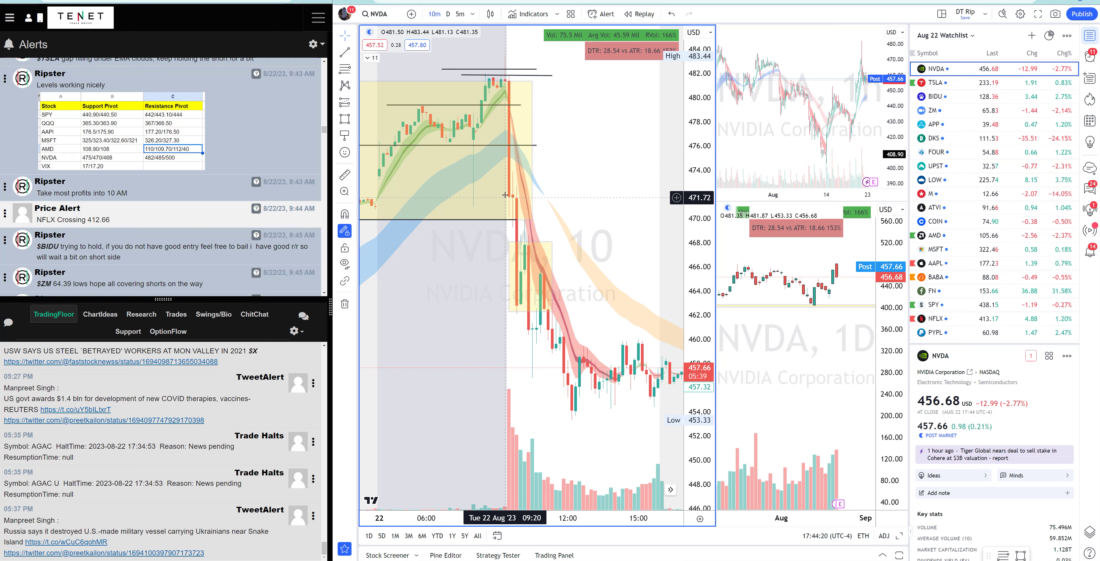
drag(504, 195, 575, 255)
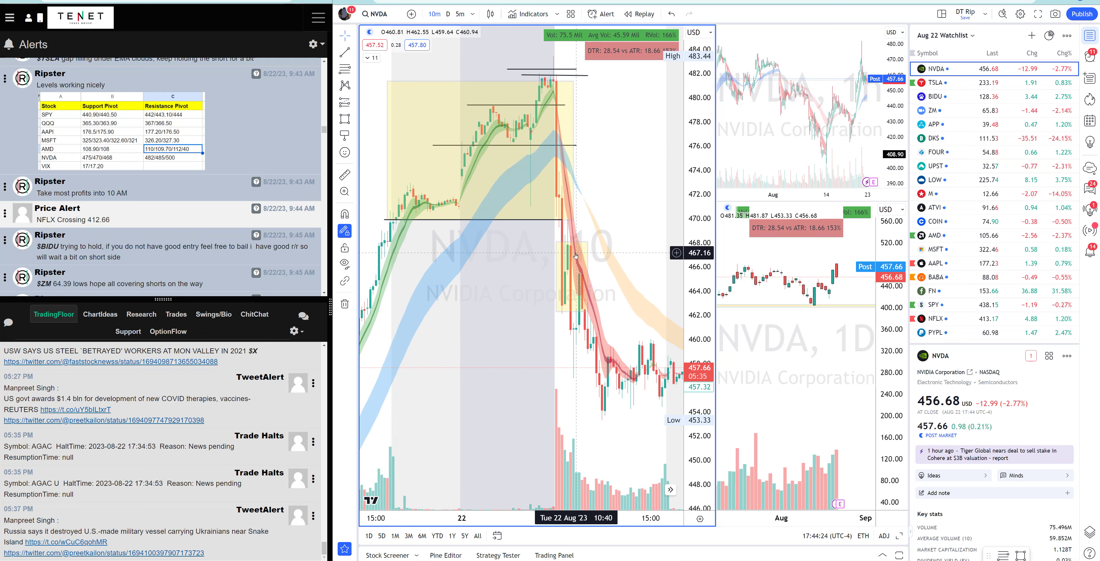
Find the 10:08 AM poll results in the alerts feed and highlight the Green and Red answer lines.
scroll(263, 218, down, 6)
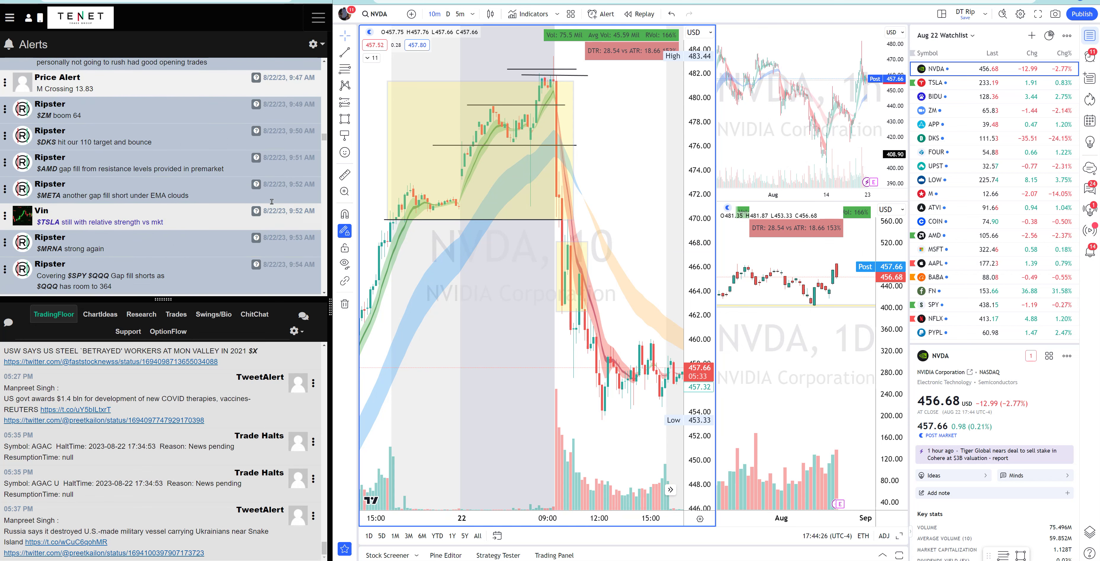
scroll(263, 219, down, 6)
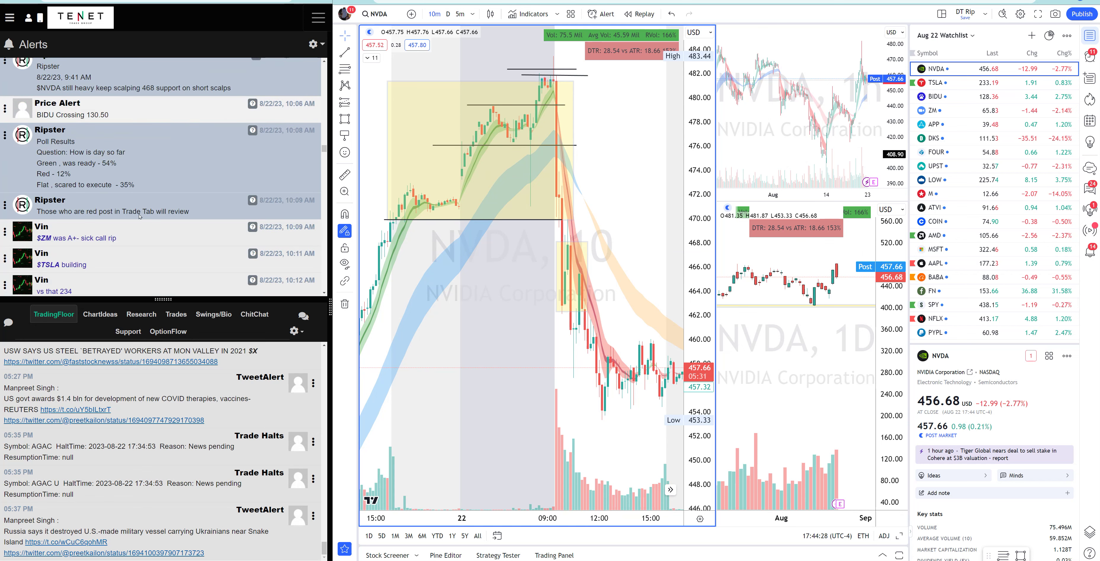
scroll(139, 216, up, 2)
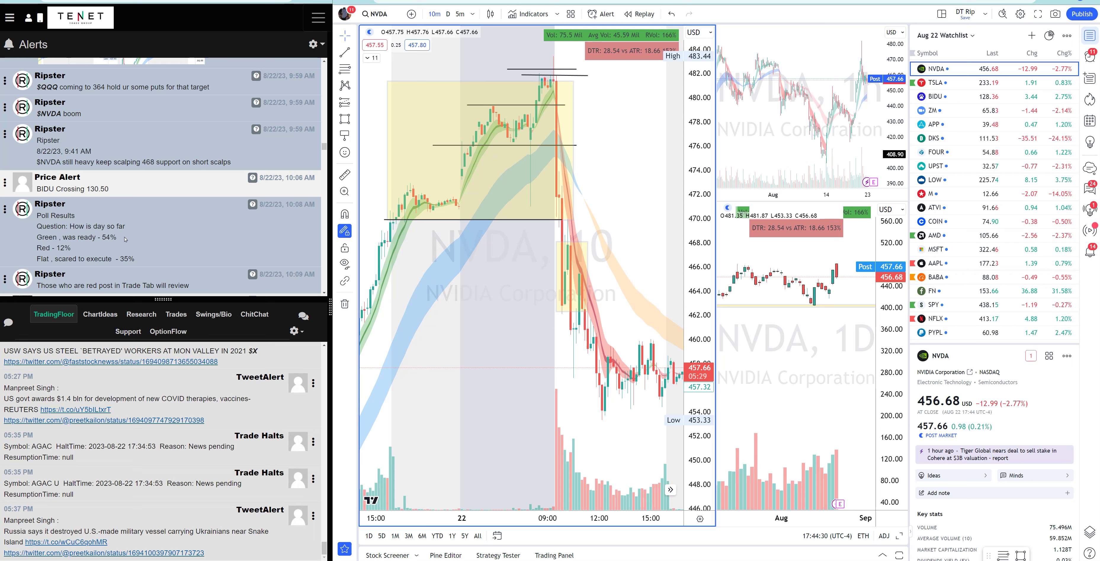
drag(117, 237, 34, 226)
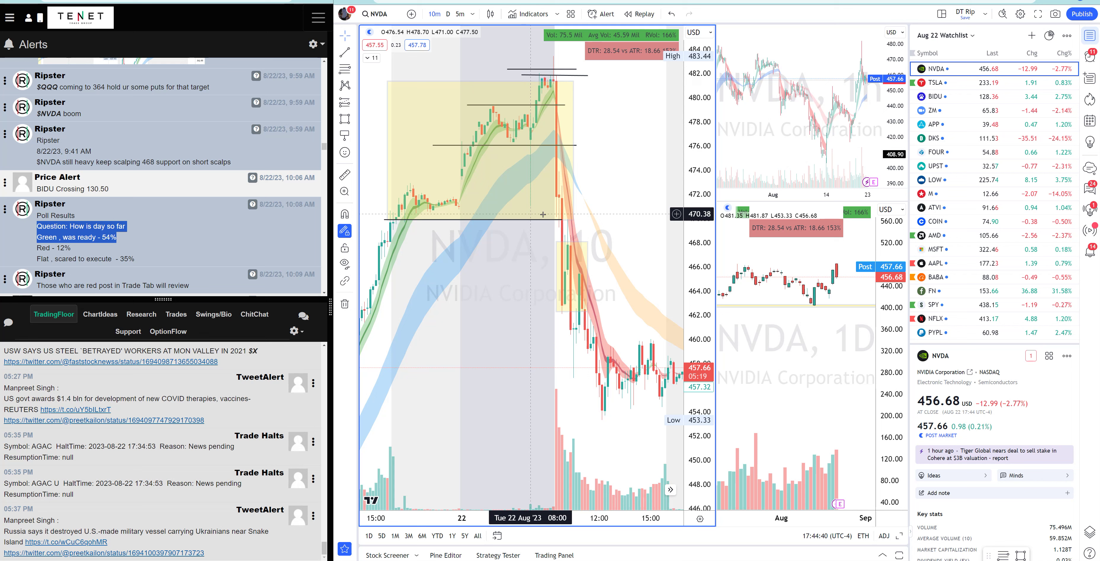
drag(71, 247, 36, 248)
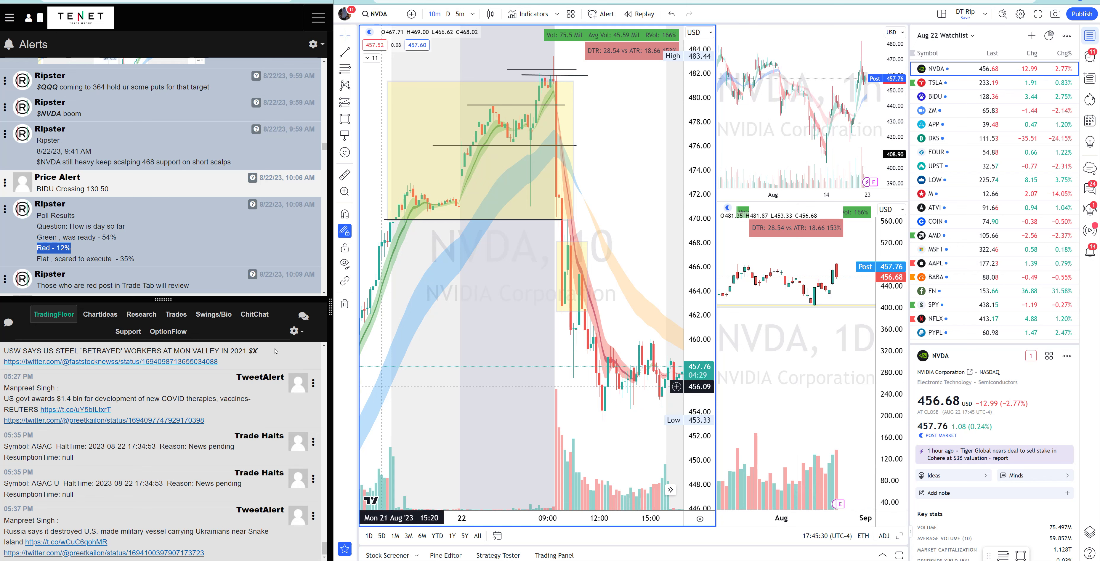
Go back through the alerts feed to the premarket news movers, view the small-cap and big-cap movers image enlarged, and close it.
scroll(153, 208, up, 3)
scroll(164, 230, up, 5)
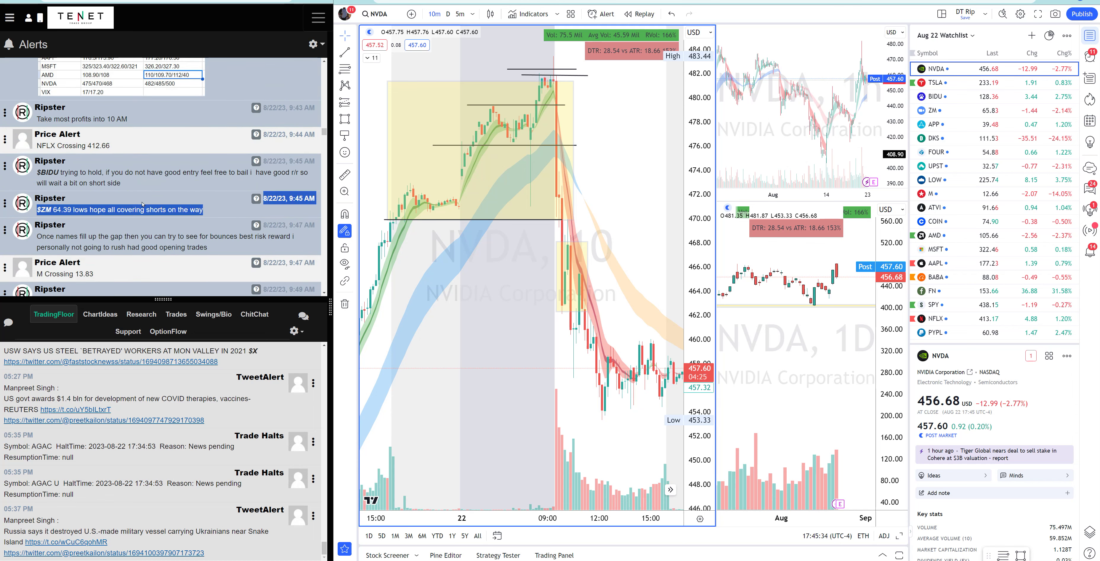
scroll(159, 232, up, 5)
scroll(159, 232, up, 5)
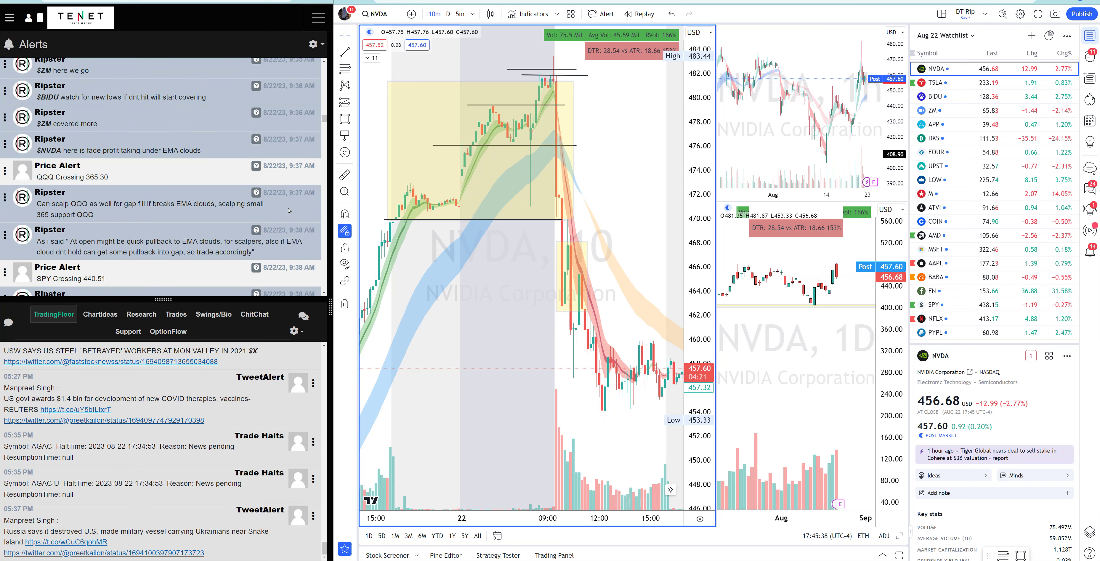
scroll(193, 197, up, 10)
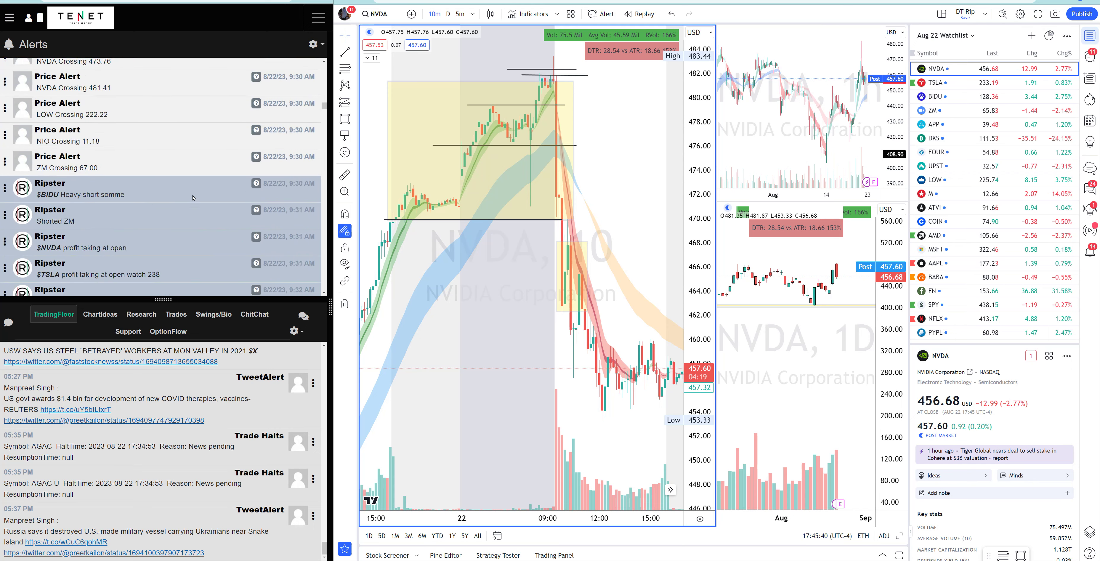
scroll(193, 198, up, 10)
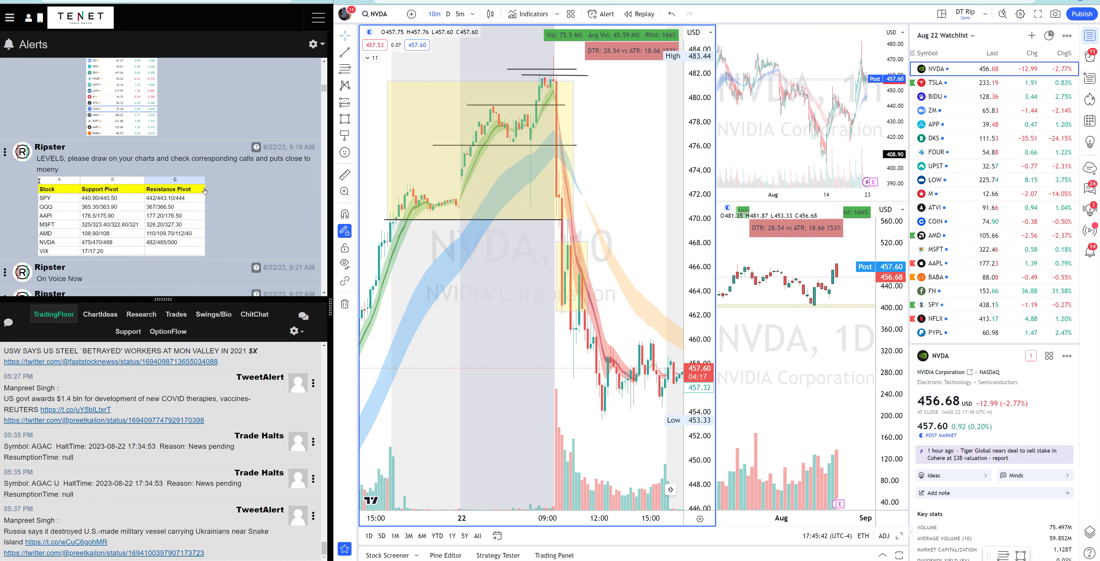
scroll(205, 191, up, 10)
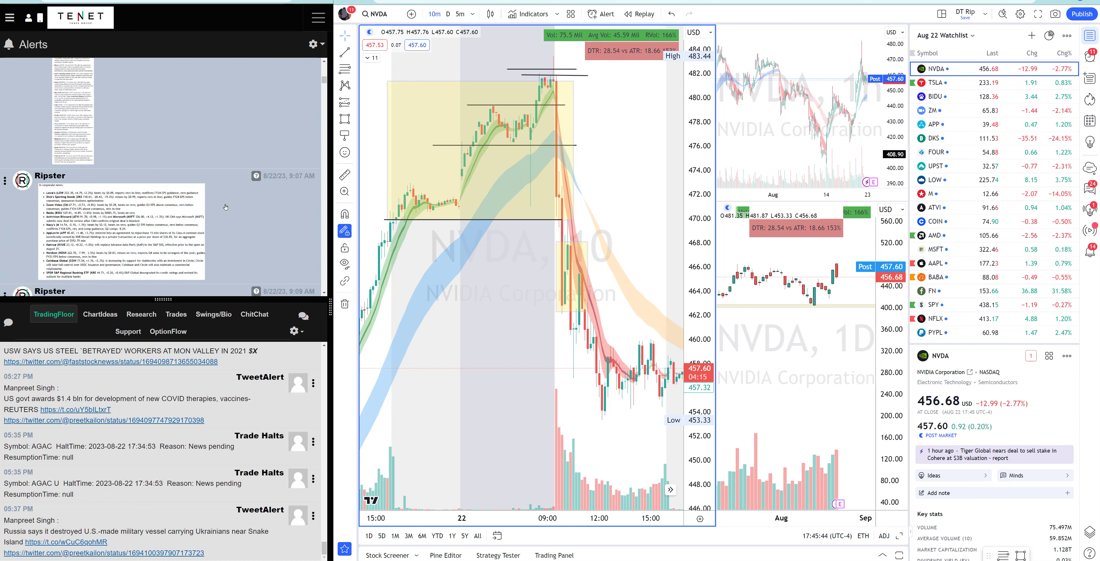
scroll(225, 207, up, 10)
click(104, 187)
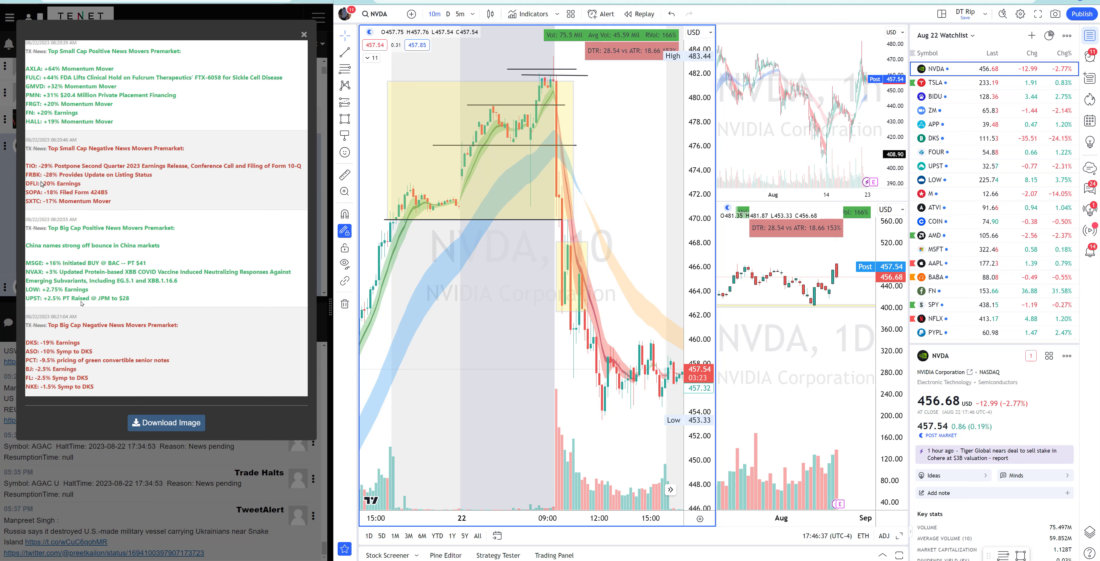
click(304, 34)
View the 9:07 AM company news image and the Aug 22 Watchlist image enlarged, closing each one after reading.
scroll(107, 224, down, 10)
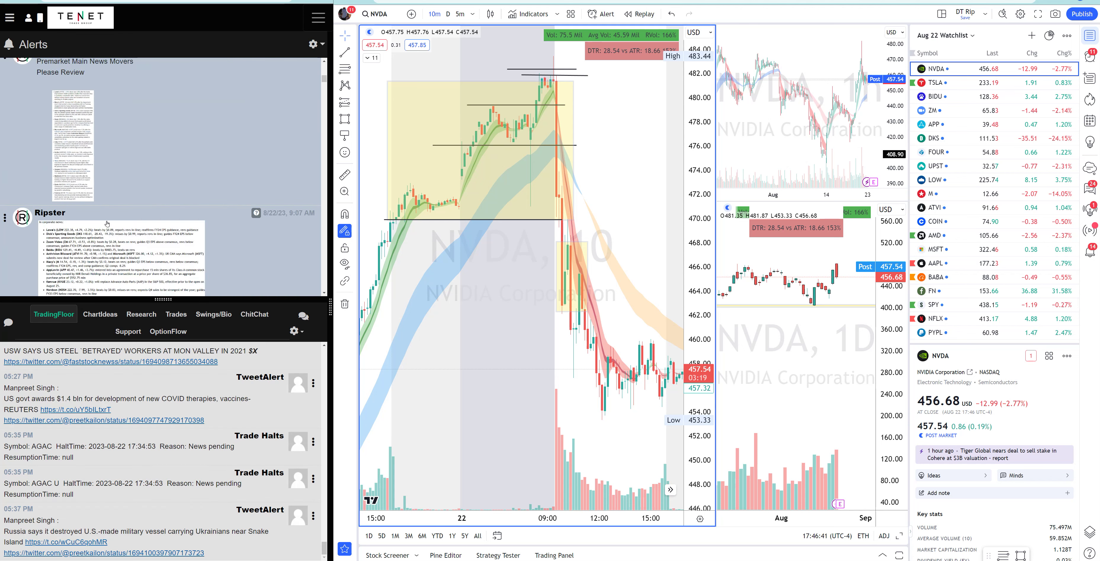
click(106, 223)
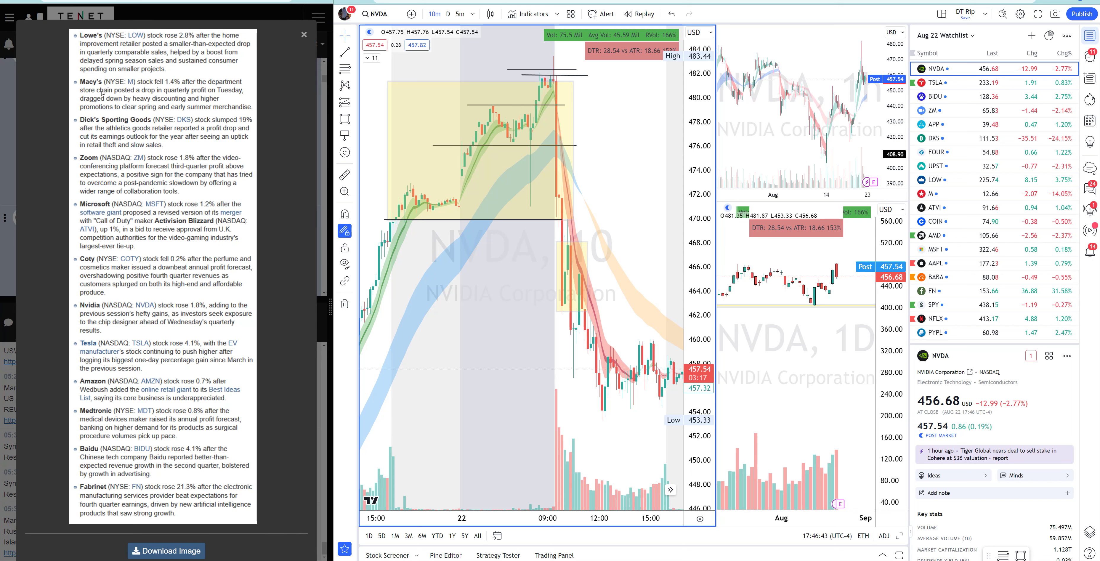
scroll(183, 119, down, 1)
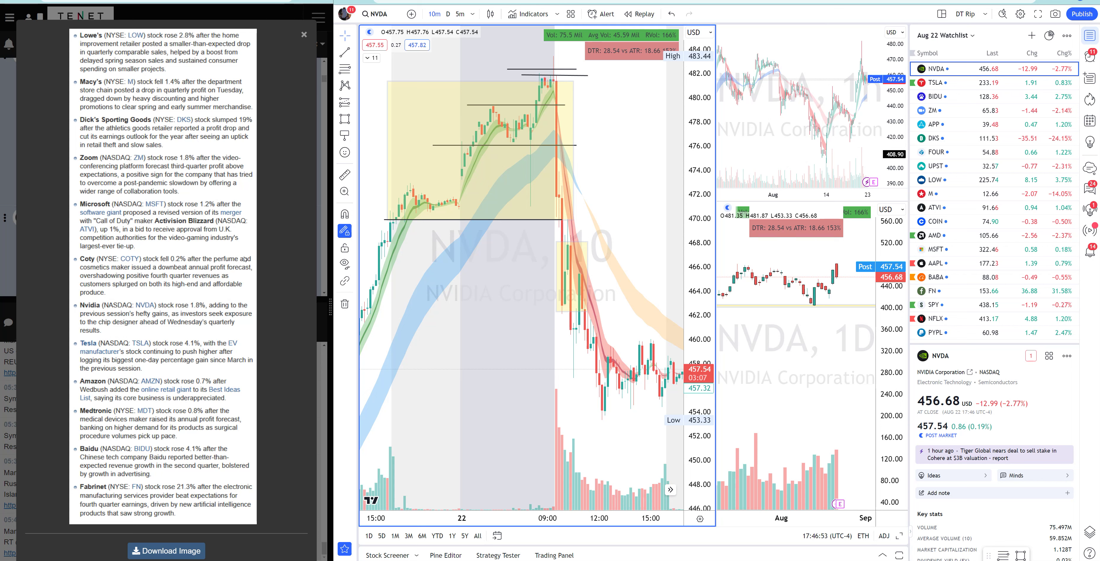
click(303, 35)
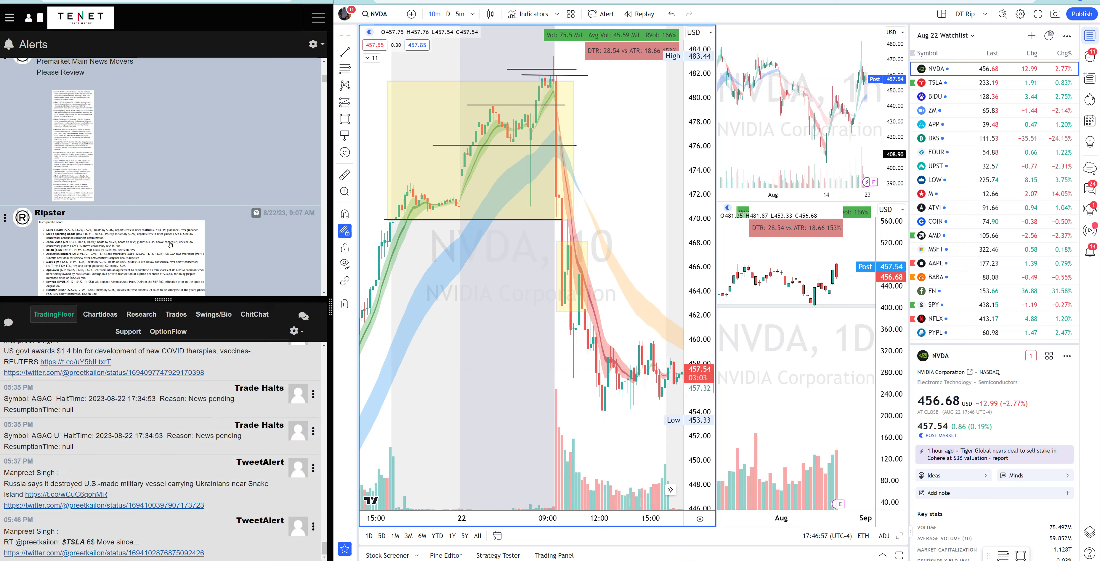
click(152, 41)
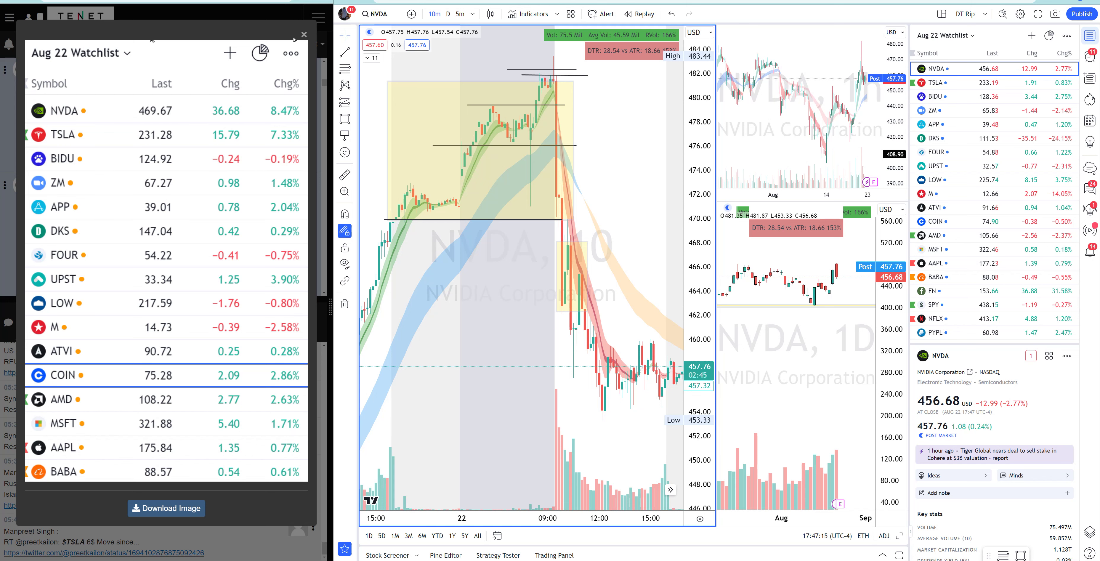
click(304, 34)
Review the 9:19 AM pivot levels alert and highlight the 9:22 AM rule about holding the gap up or the 34/50 clouds.
scroll(154, 225, down, 5)
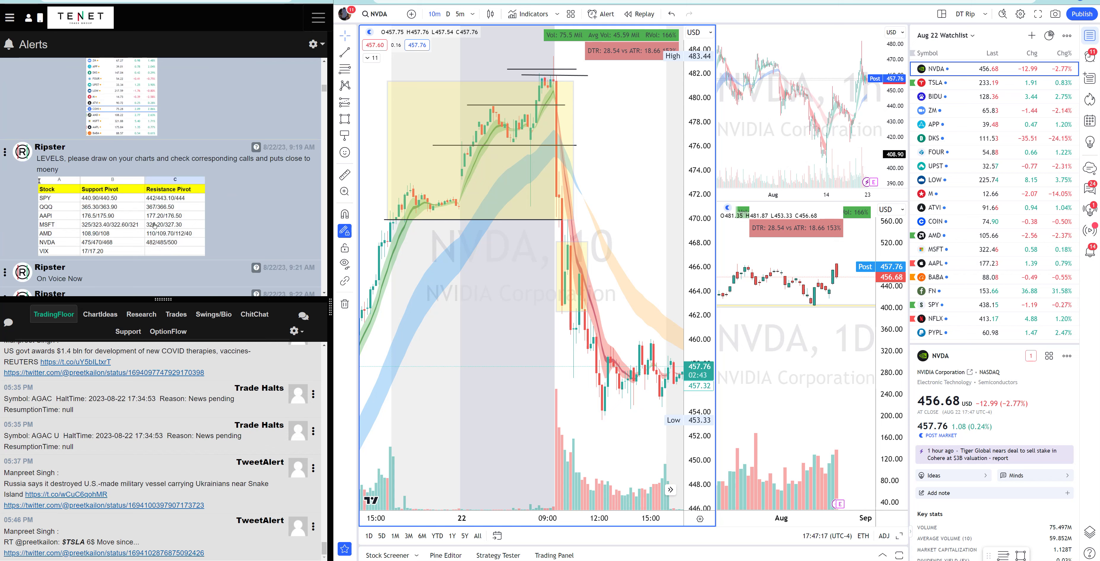
scroll(135, 212, down, 2)
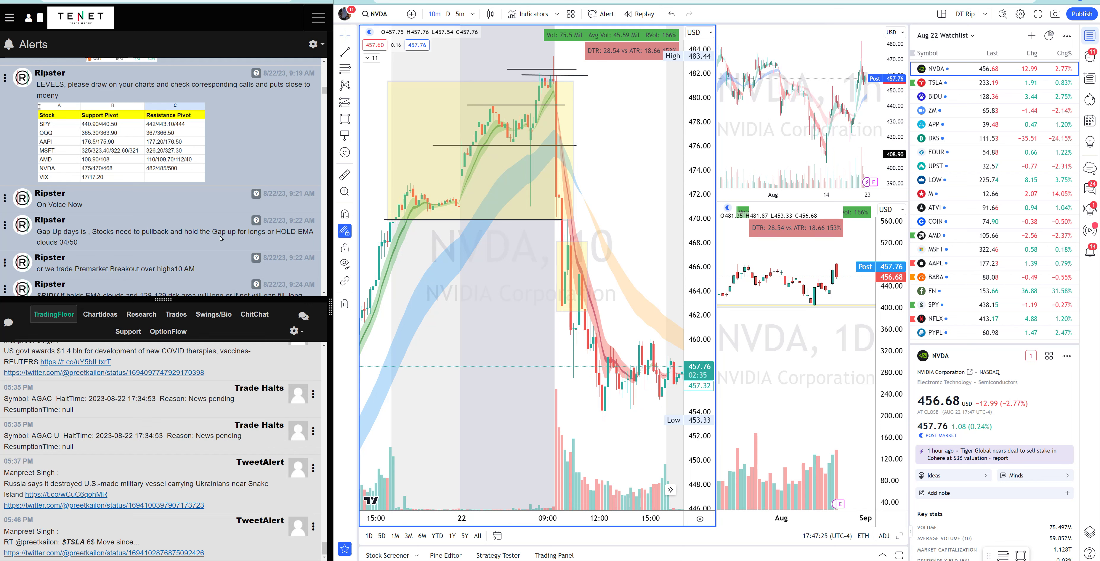
drag(91, 252, 39, 240)
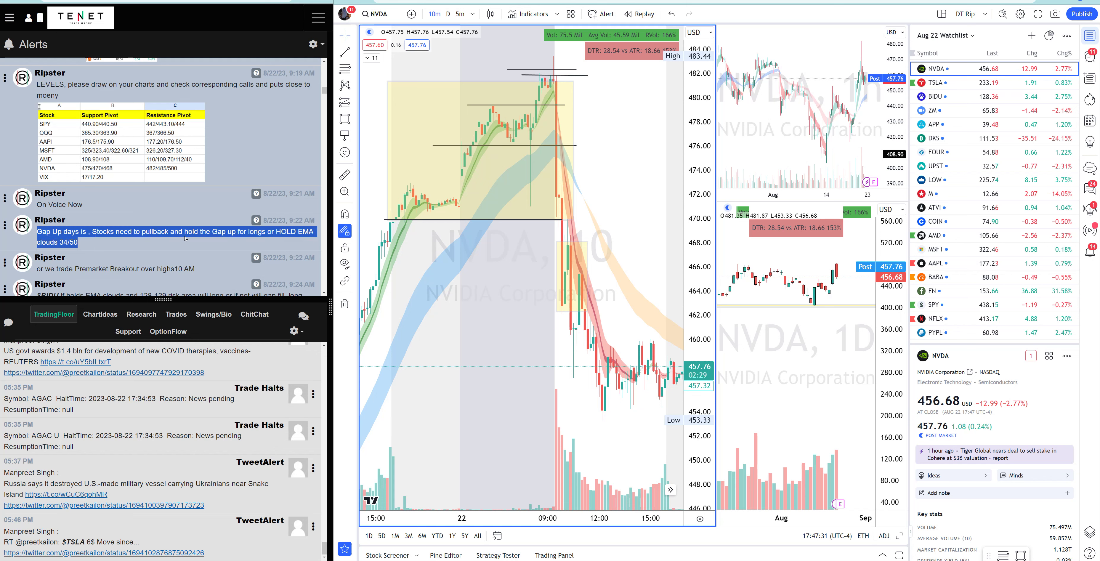
Read the premarket bias alerts for BIDU and ZM, and highlight the DKS bearish-bias and FN long-bias messages.
scroll(184, 238, down, 2)
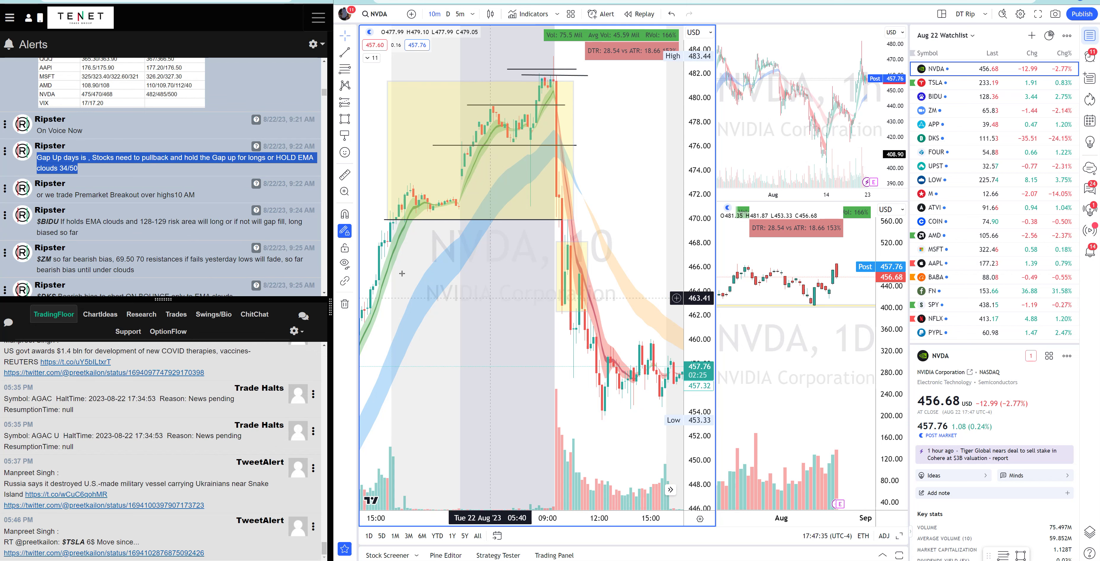
scroll(186, 233, down, 2)
scroll(186, 233, down, 1)
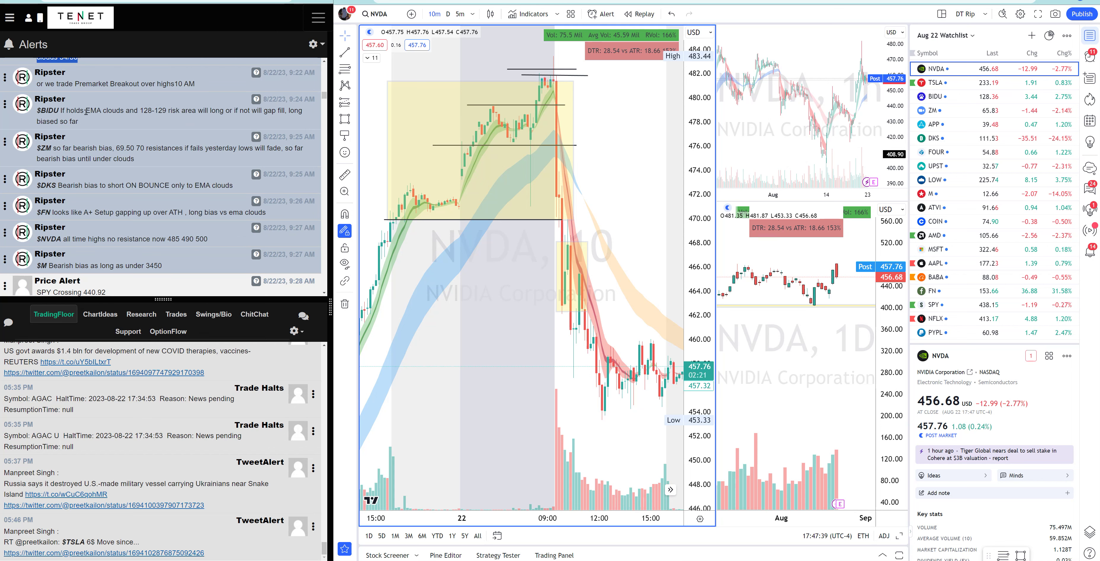
drag(136, 158, 37, 146)
click(94, 155)
drag(247, 192, 34, 192)
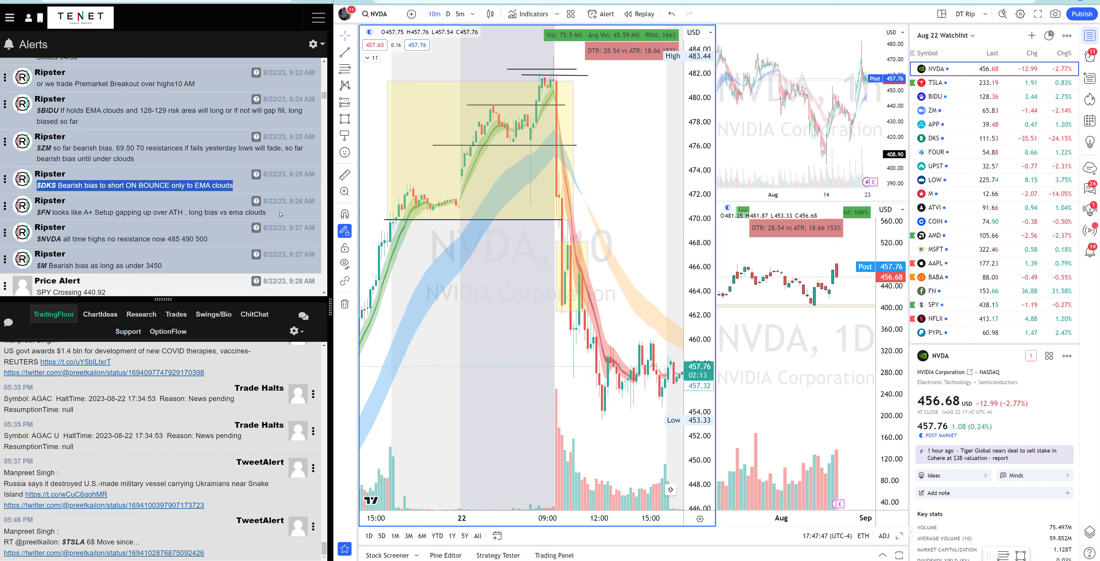
drag(280, 214, 36, 216)
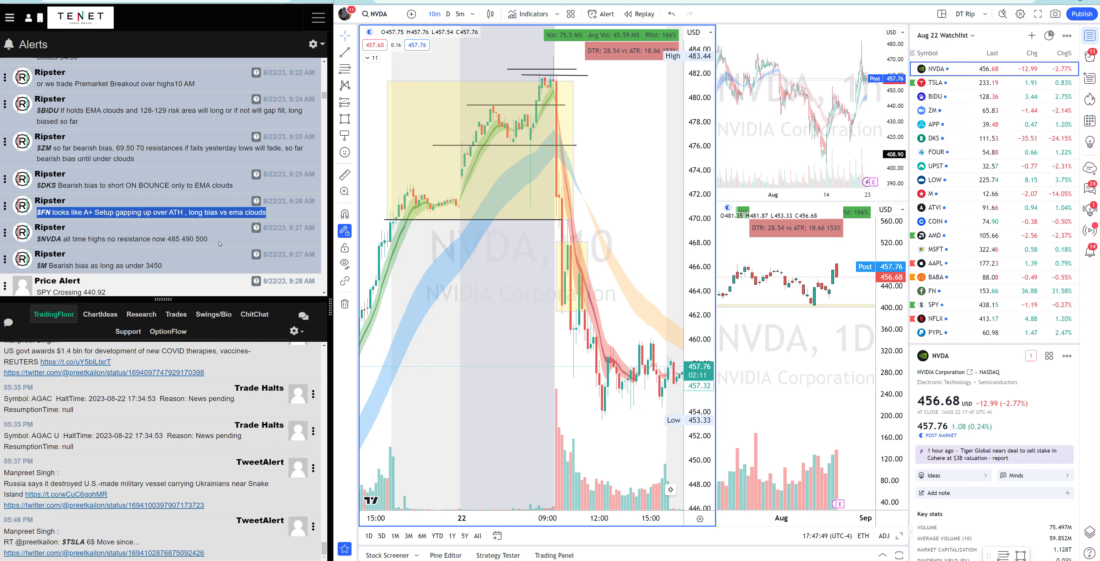
Highlight the M bearish-bias alert and read the 9:28 AM alert on a pullback to the EMA clouds at the open.
scroll(219, 243, down, 4)
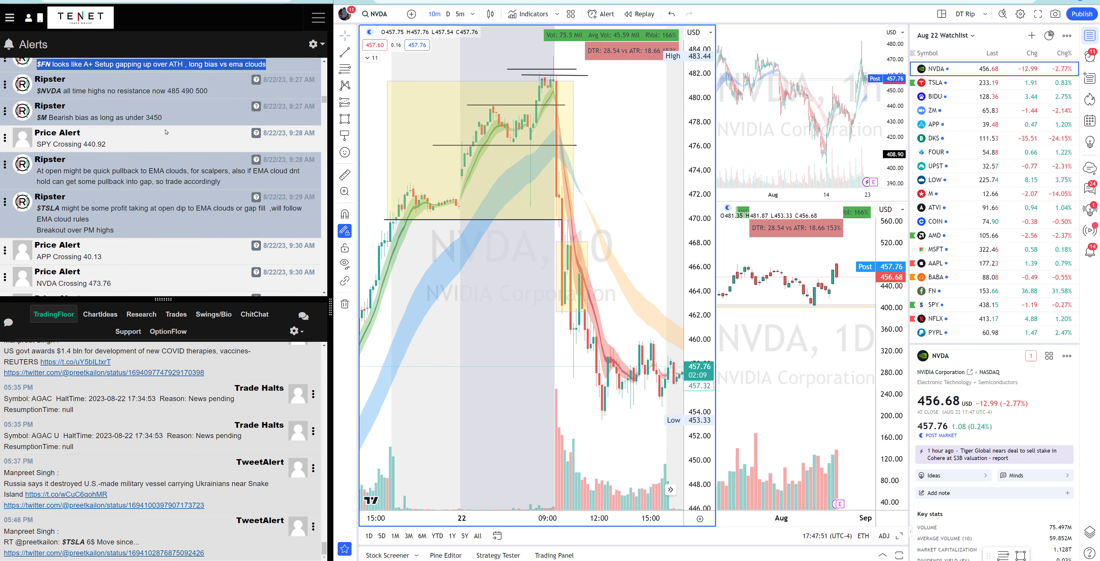
drag(164, 117, 37, 117)
scroll(156, 207, up, 1)
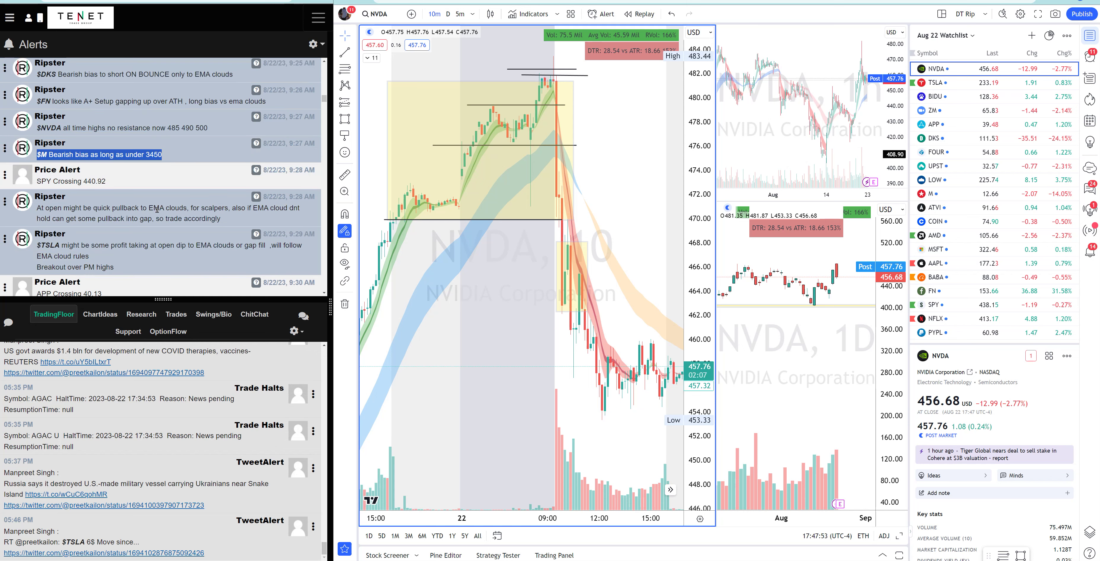
scroll(157, 211, down, 1)
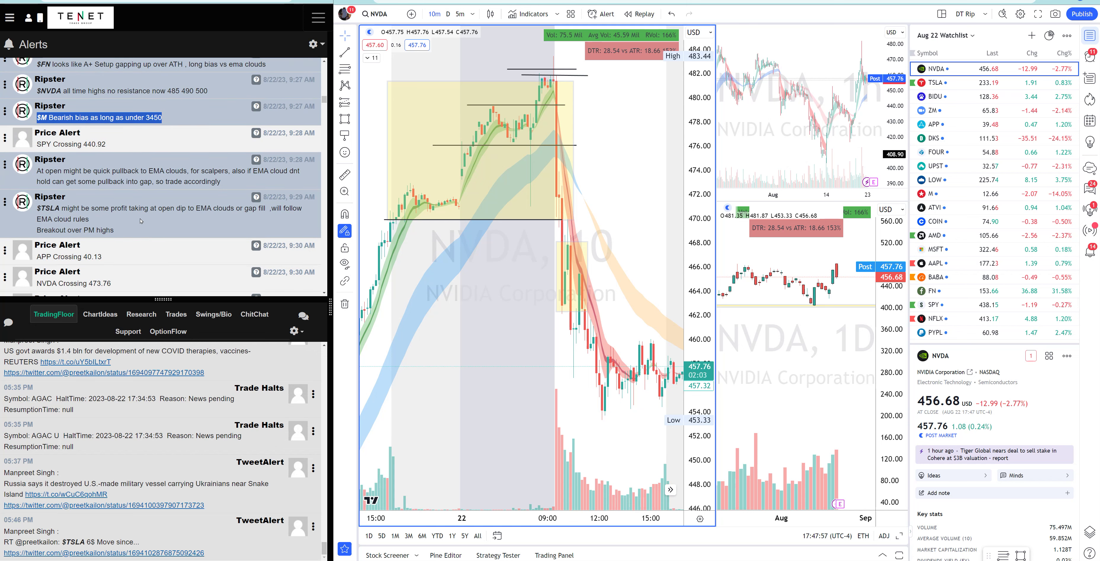
scroll(141, 220, down, 1)
mouse_move(36, 170)
mouse_down()
mouse_move(251, 173)
mouse_move(69, 184)
mouse_move(37, 171)
mouse_up()
click(249, 179)
Go to the alerts from the 9:30 AM open and highlight the BIDU short, ZM short and TSLA profit-taking messages.
scroll(145, 224, down, 5)
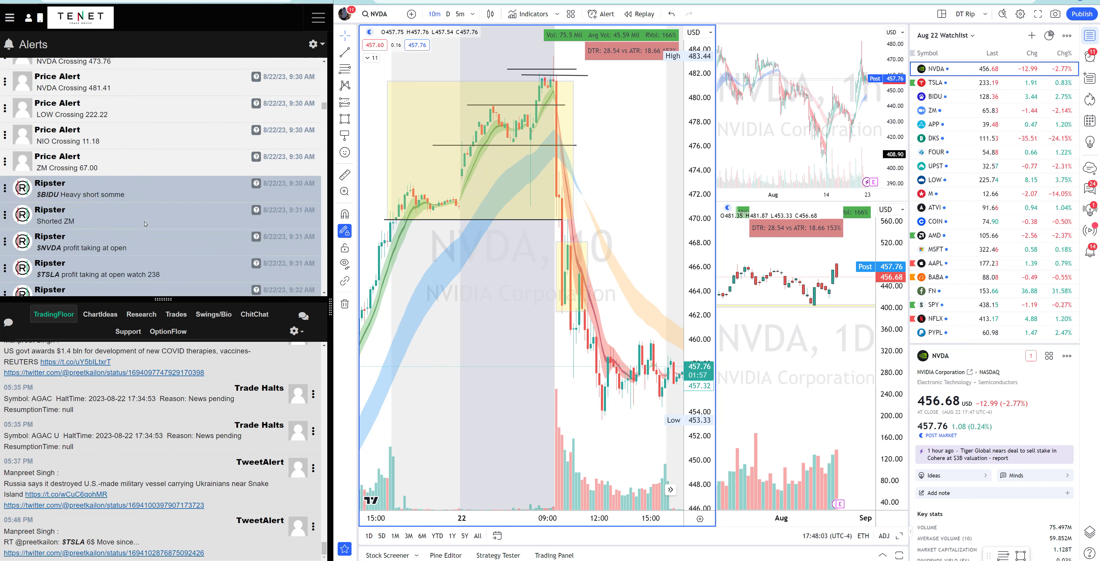
scroll(145, 221, down, 1)
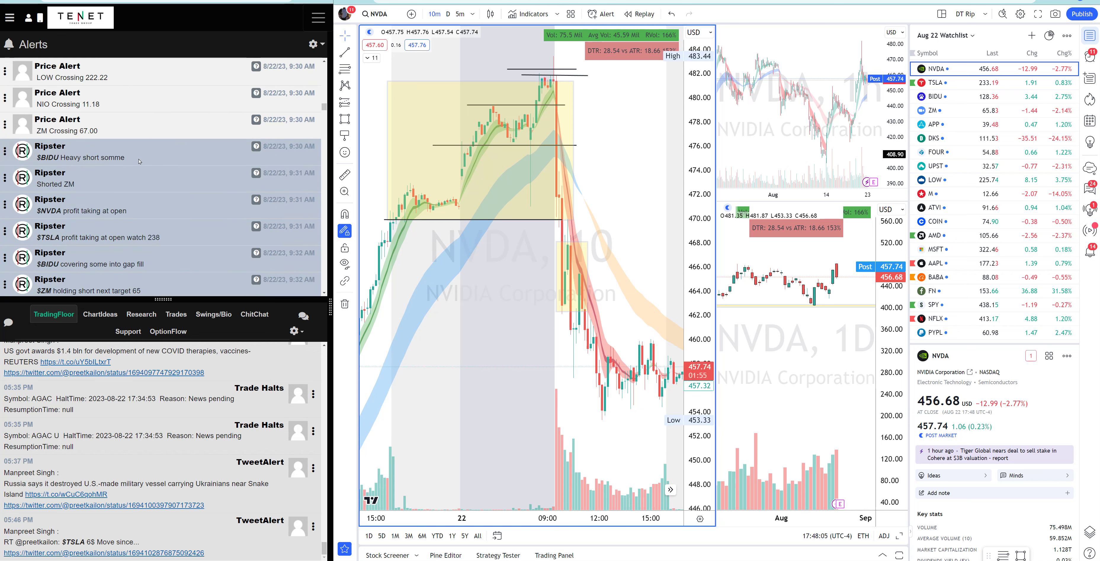
drag(125, 157, 37, 159)
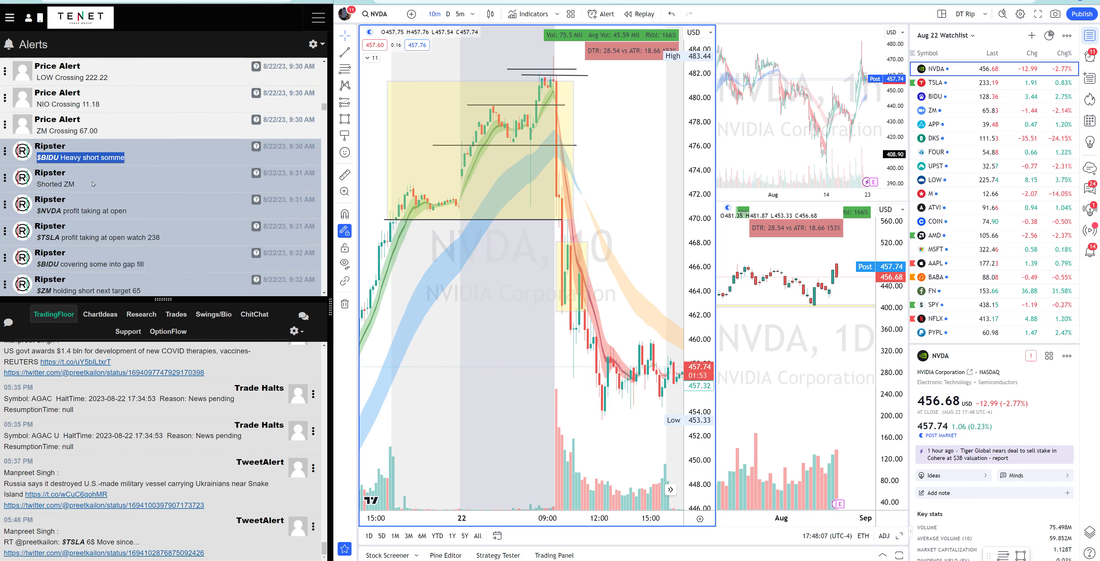
drag(93, 184, 33, 186)
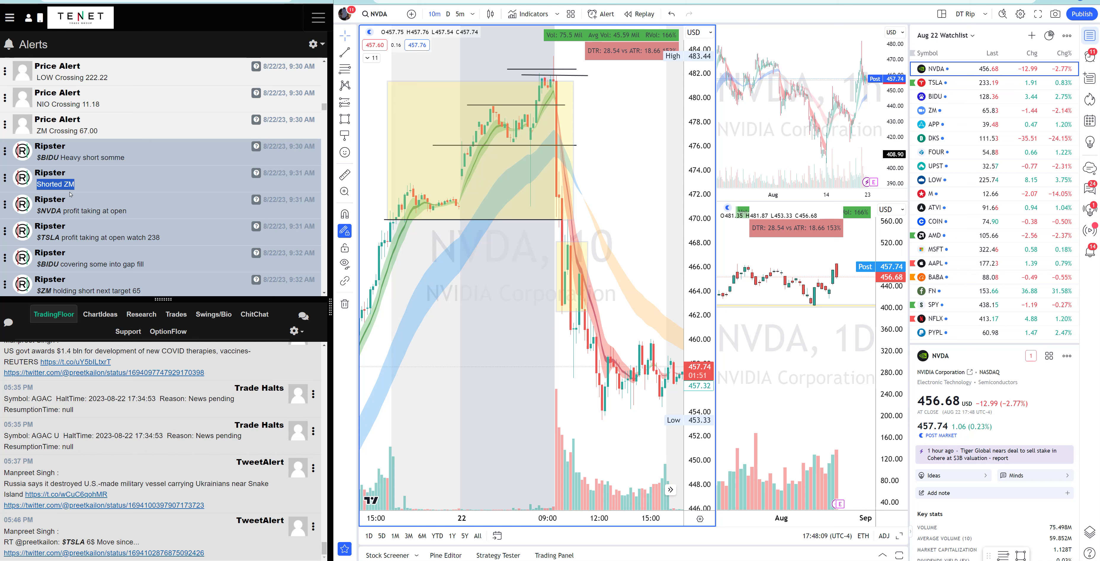
triple_click(137, 217)
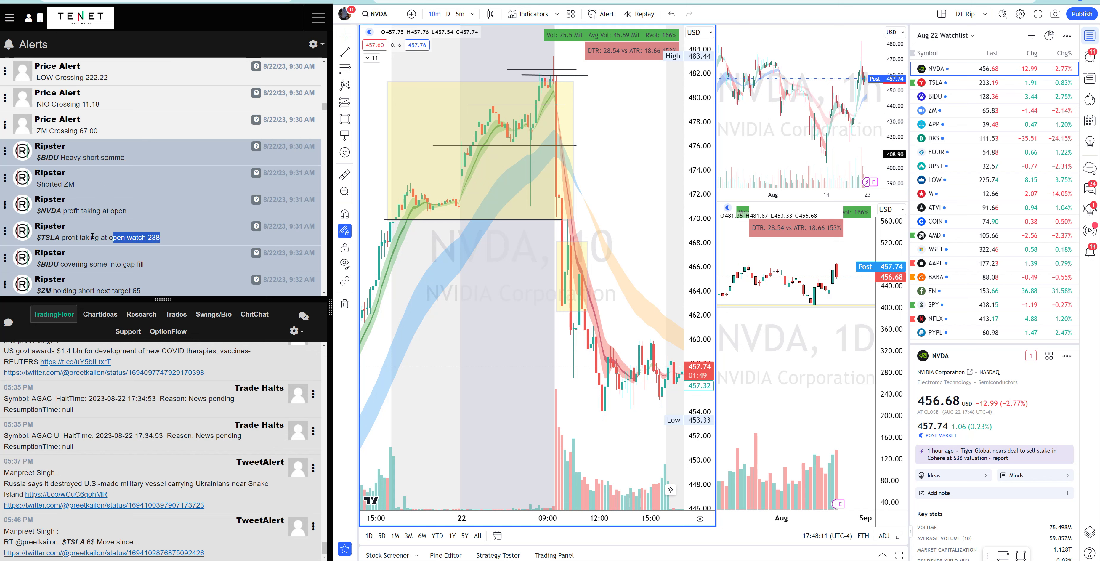
triple_click(81, 234)
Highlight the 9:32 AM DKS bearish-bias alert and read on through the BIDU, ZM and DKS alerts up to 9:36 AM.
scroll(82, 233, down, 1)
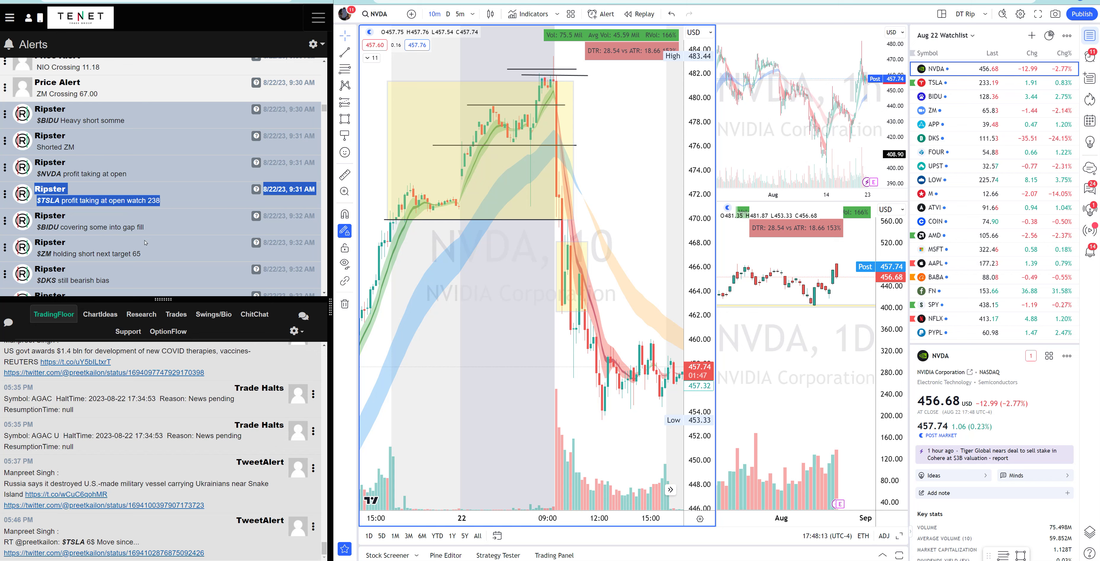
scroll(155, 247, down, 1)
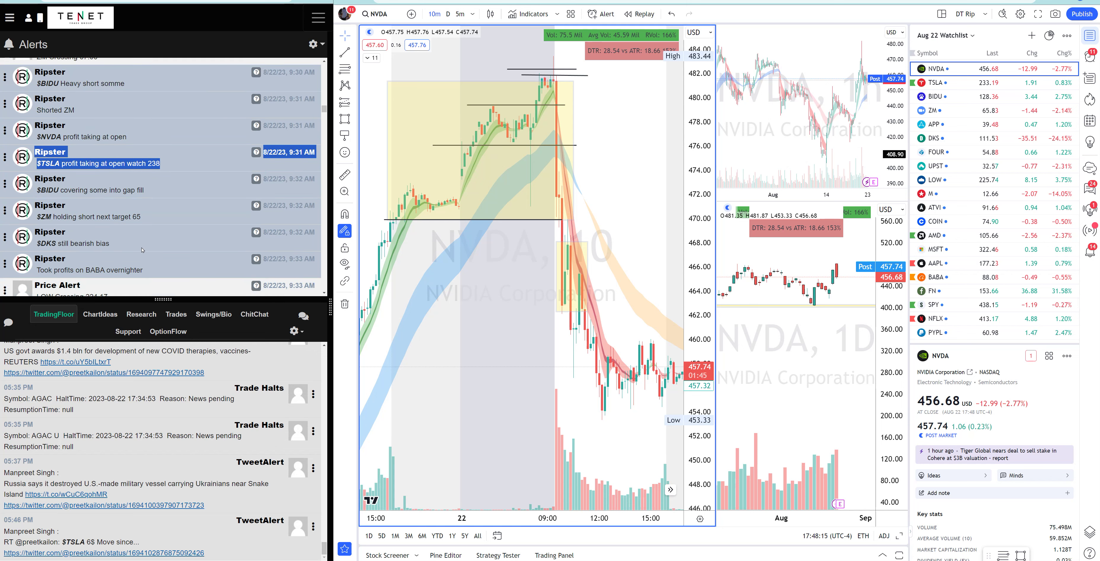
drag(110, 242, 38, 242)
scroll(128, 242, down, 2)
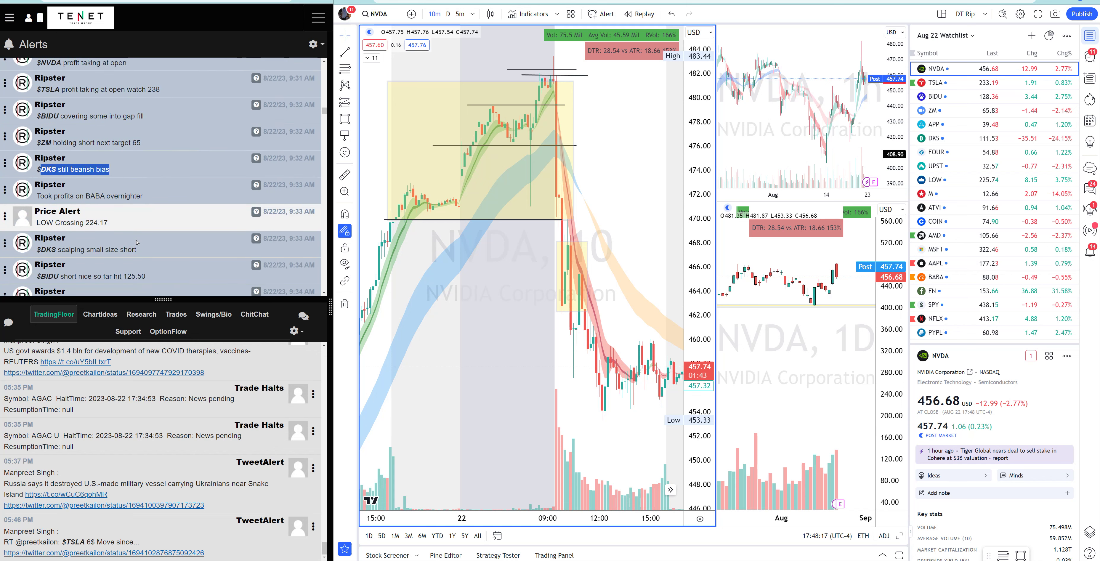
scroll(137, 242, down, 1)
scroll(136, 240, down, 5)
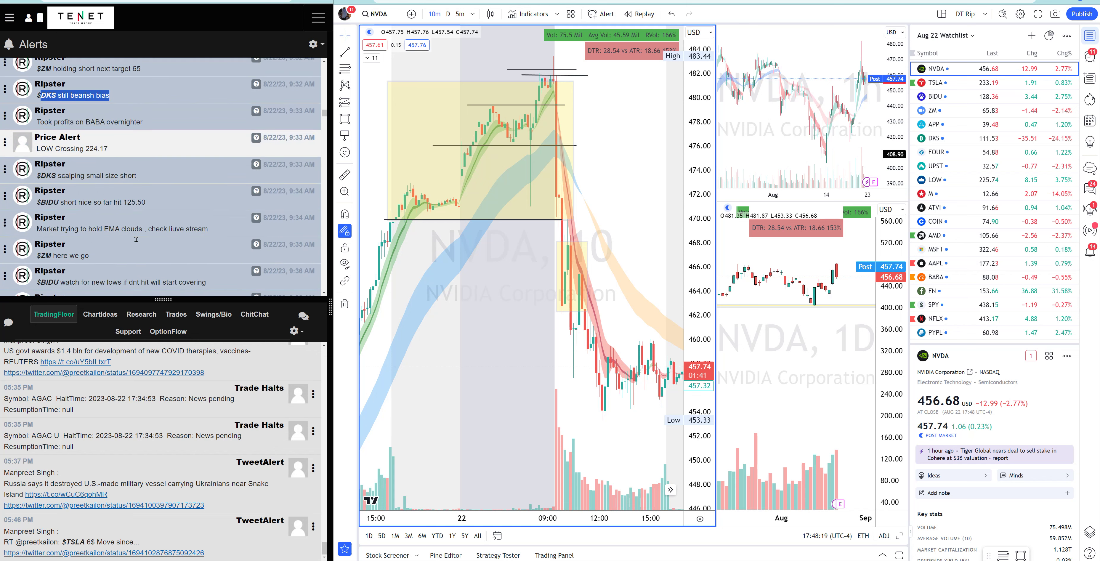
Read on through the alerts from 9:36 AM to 9:53 AM and highlight the 9:51 AM AMD gap-fill message.
scroll(137, 242, down, 5)
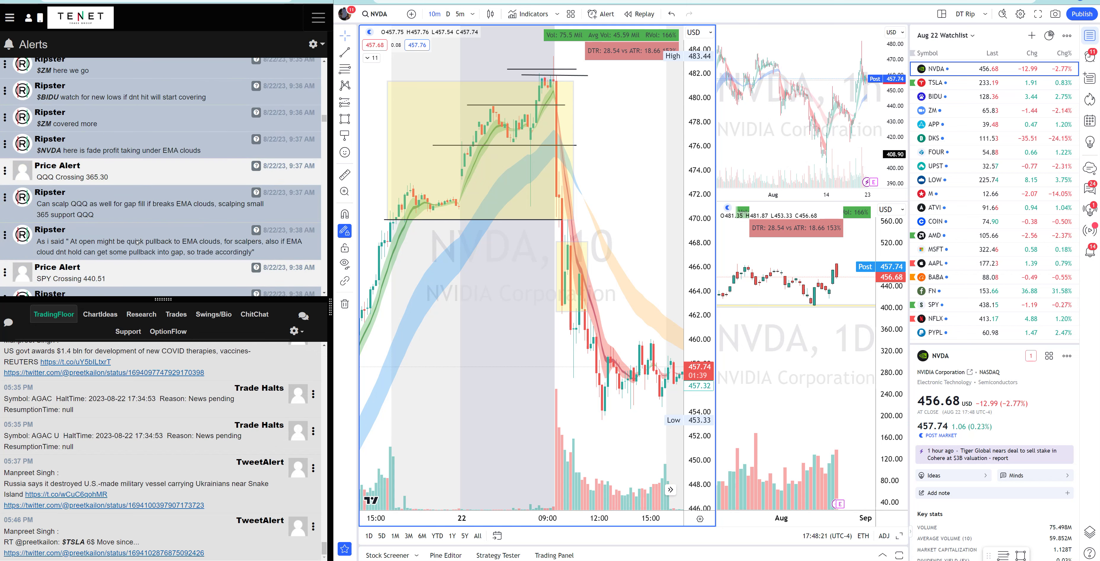
scroll(137, 242, down, 5)
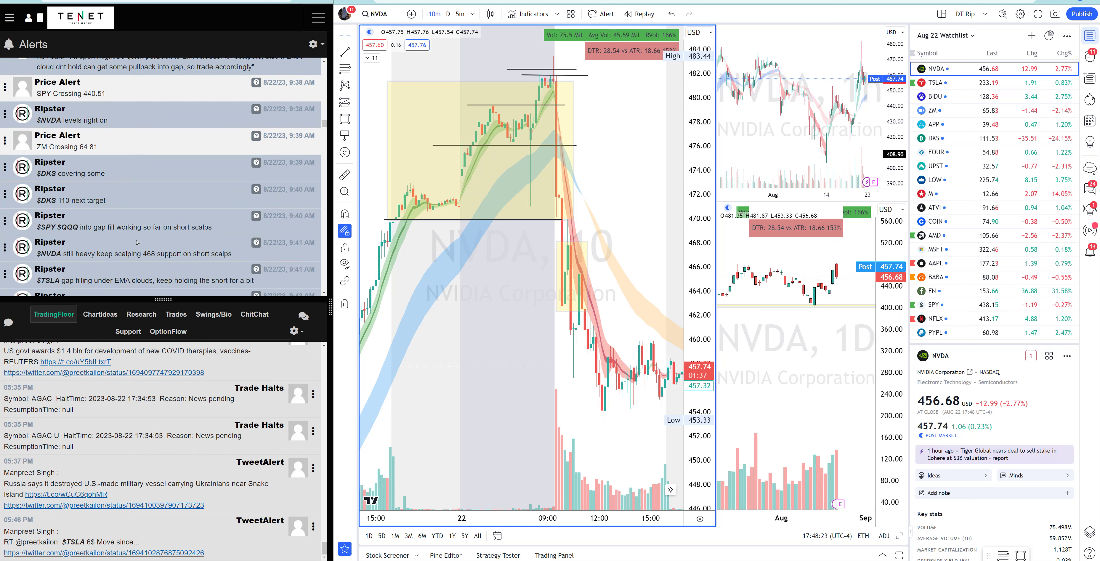
scroll(137, 242, down, 5)
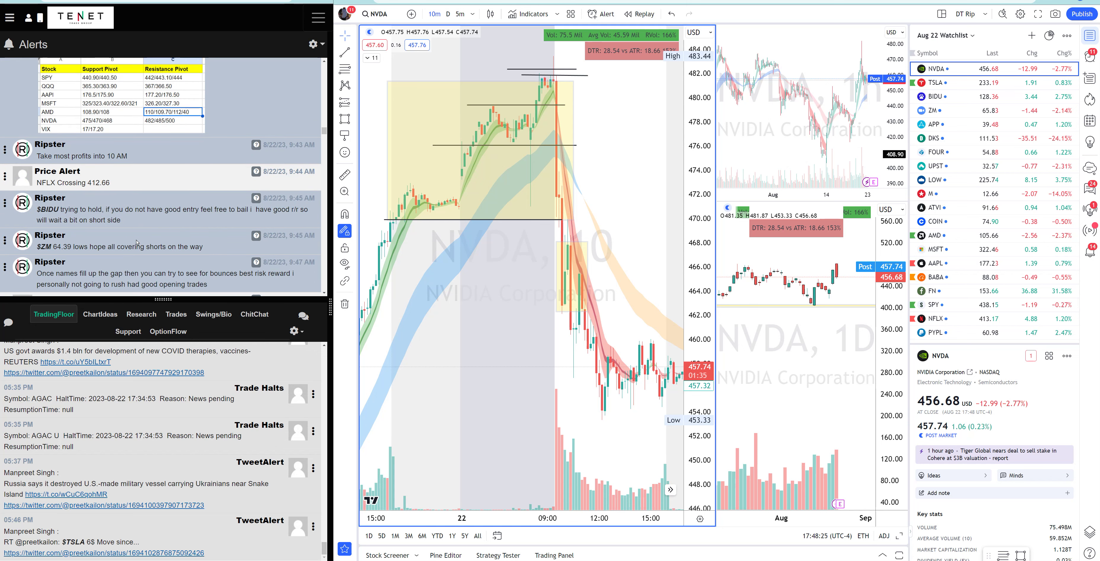
scroll(137, 242, down, 1)
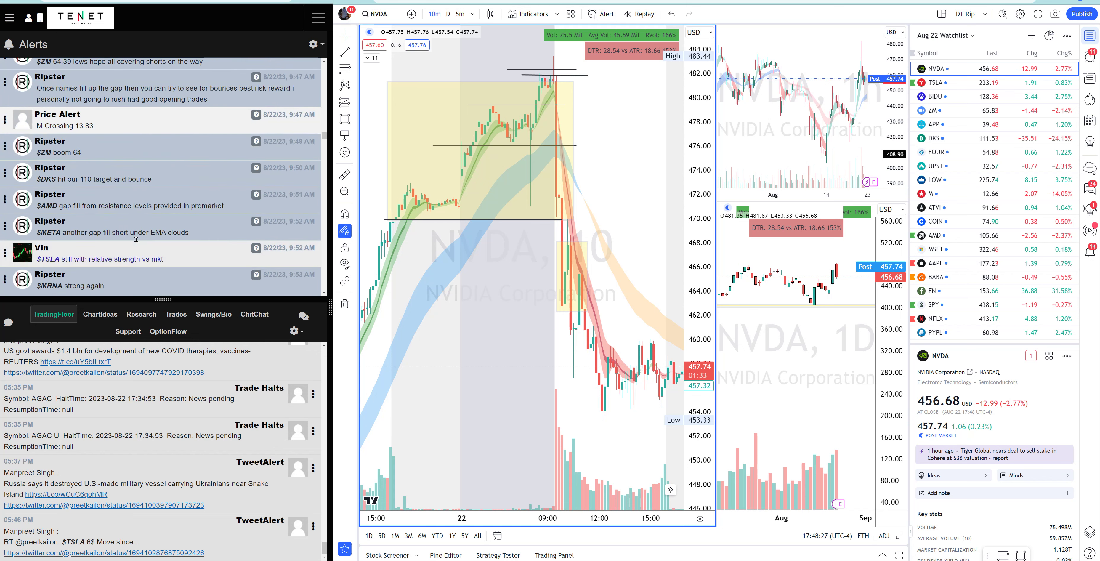
drag(231, 206, 55, 203)
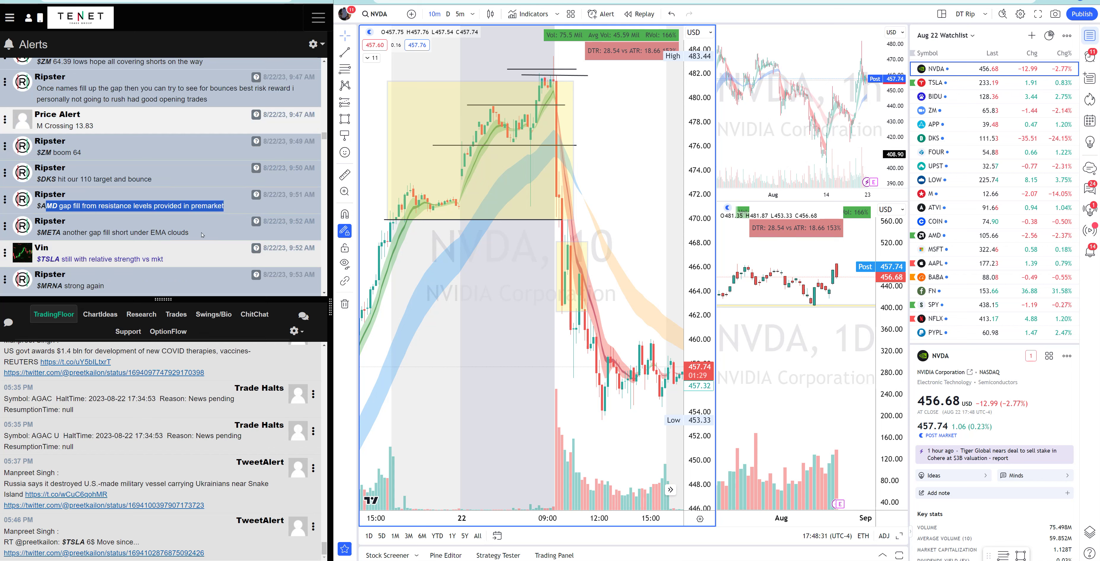
Continue through the SPY/QQQ, NVDA and ZM alerts up to about 10:13 AM.
scroll(158, 233, down, 3)
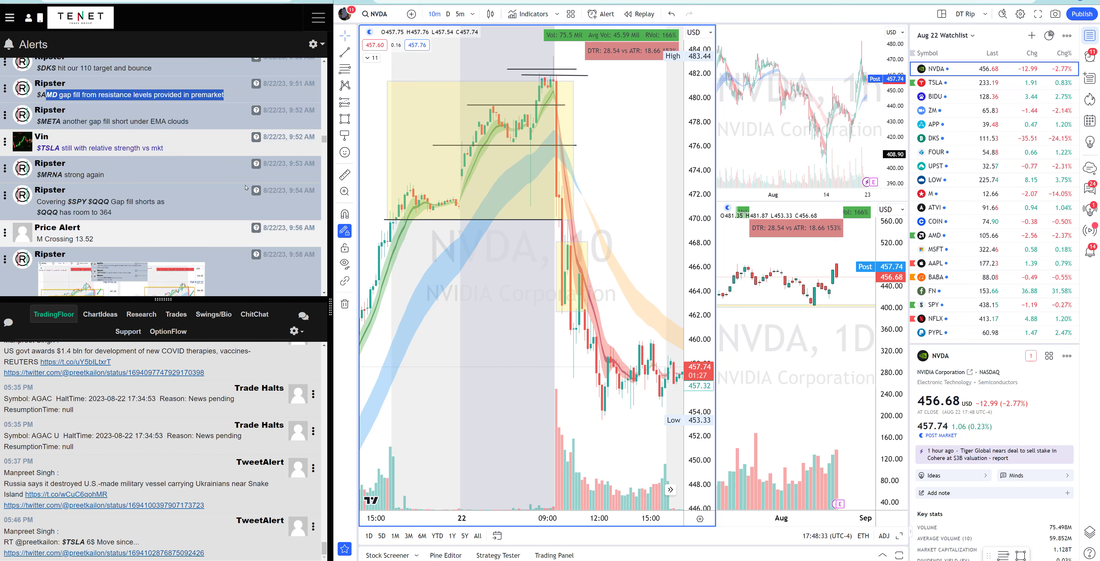
scroll(125, 181, down, 10)
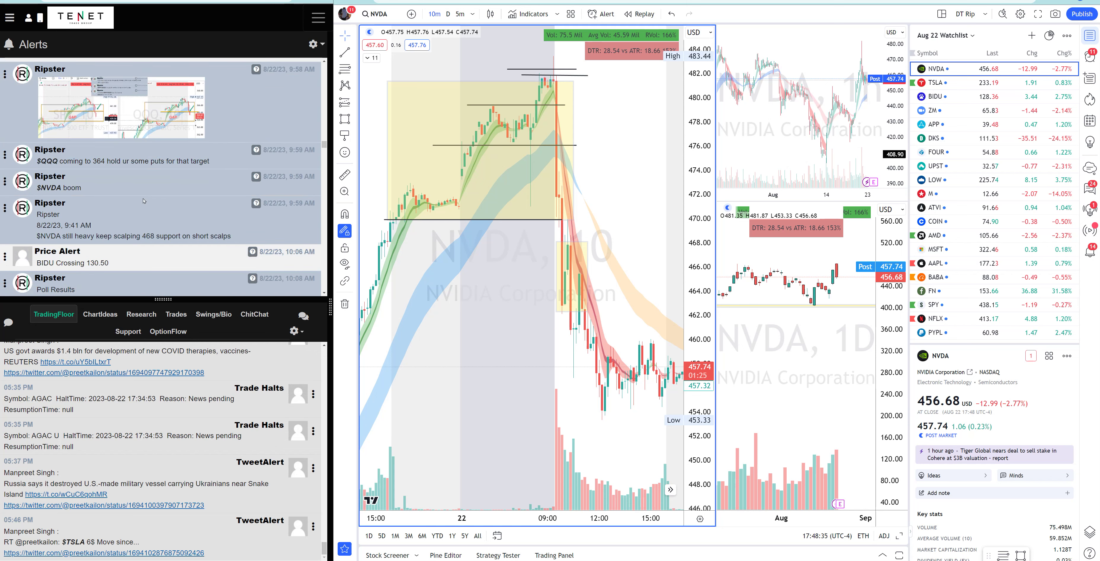
scroll(144, 201, down, 7)
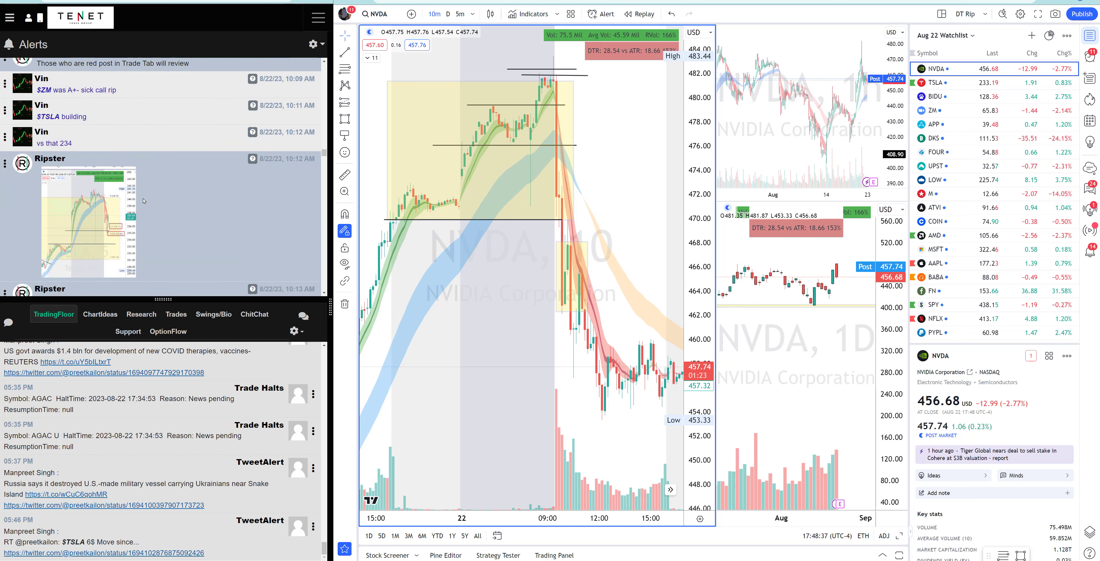
Filter the alerts by $FN and go over the 9:26 AM message about the A+ setup gapping over its all-time high.
click(313, 44)
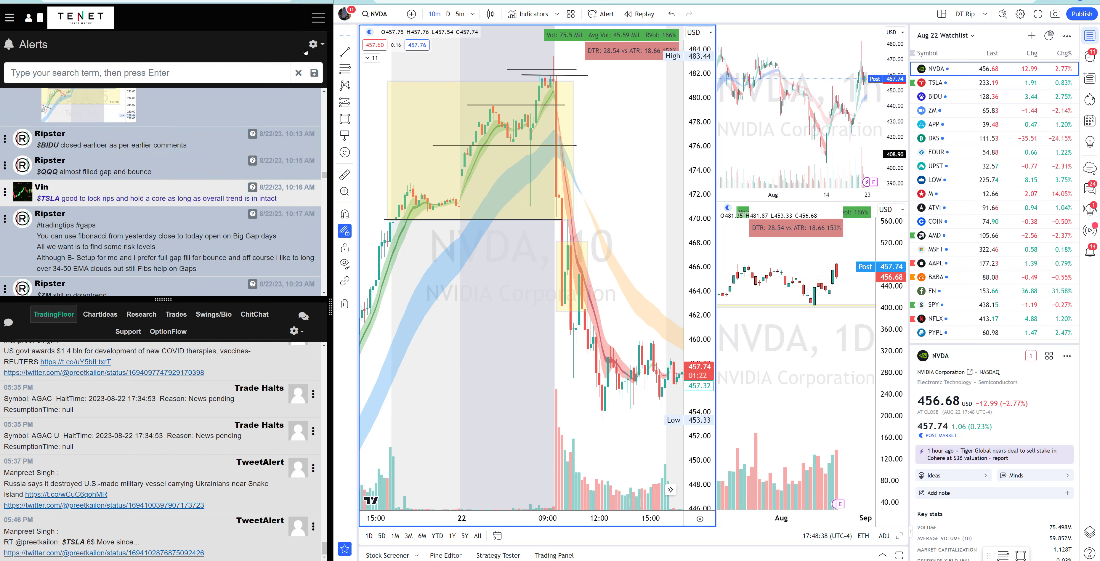
click(138, 78)
text(FN)
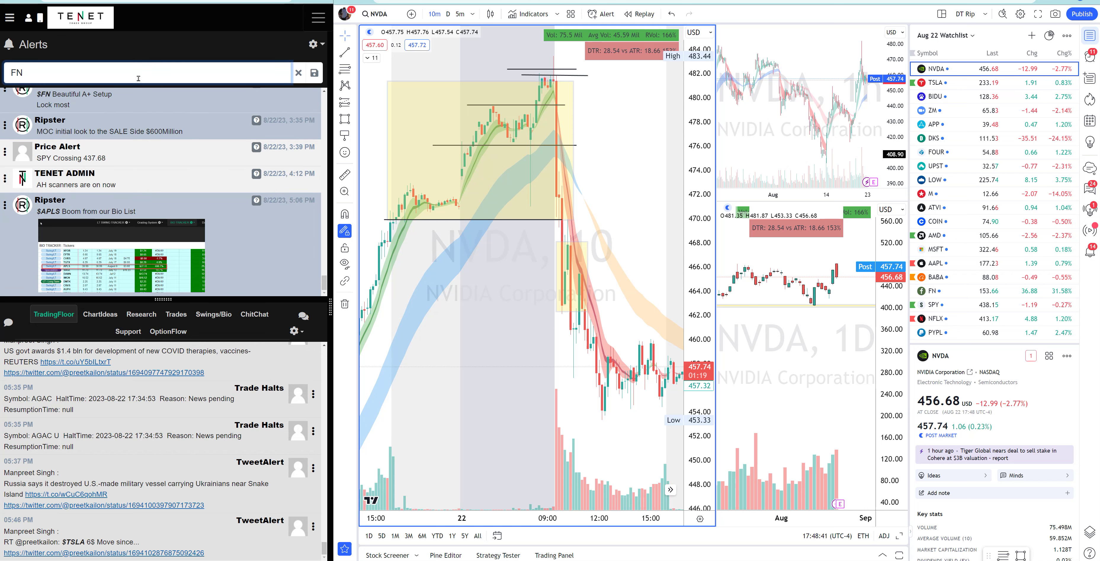
scroll(156, 147, up, 6)
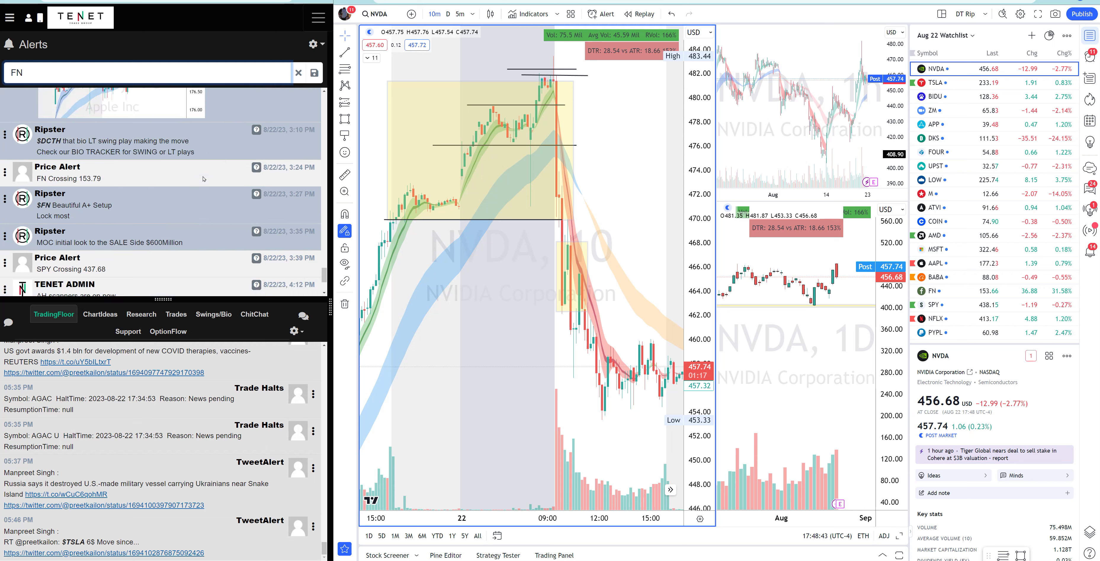
scroll(203, 180, up, 2)
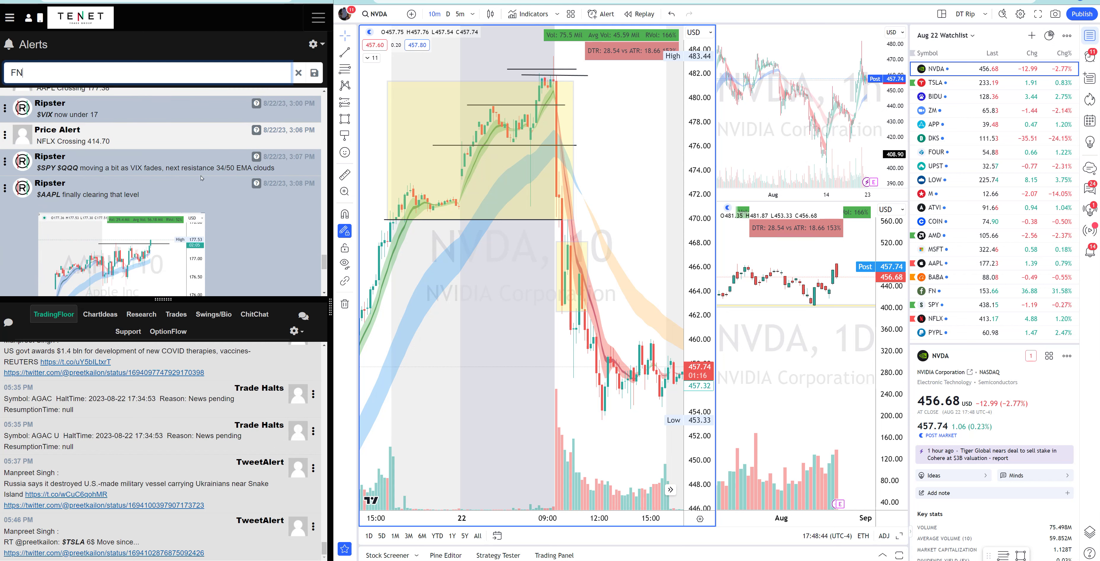
click(11, 72)
text($)
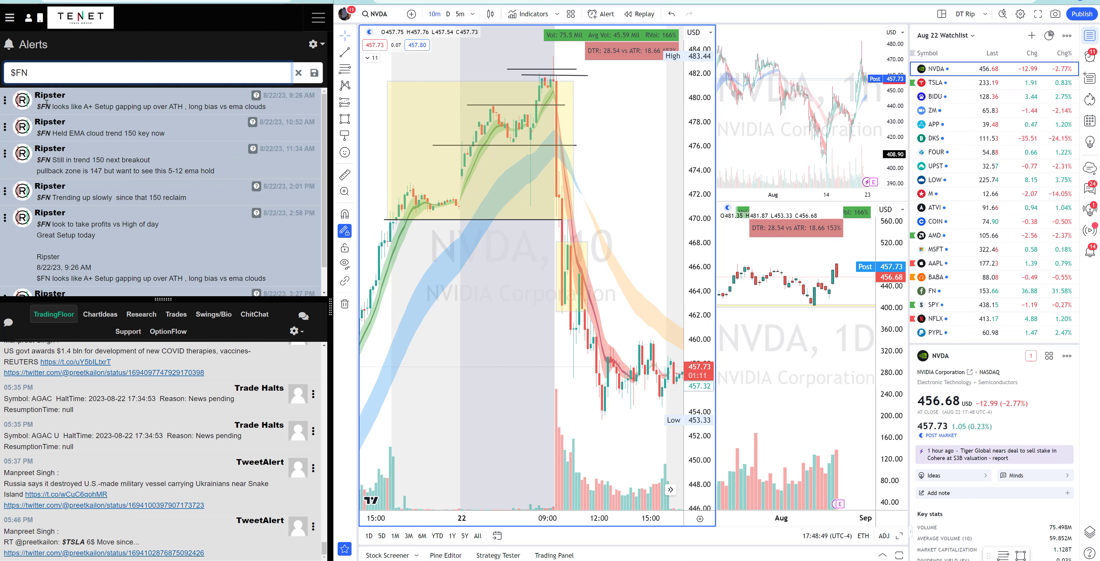
drag(47, 103, 174, 114)
click(191, 109)
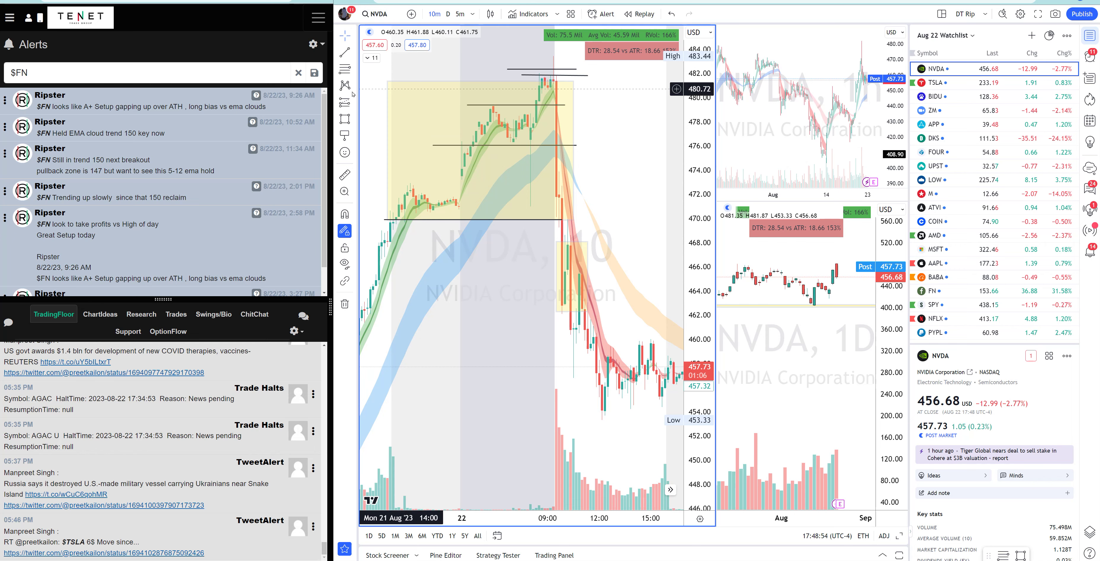
Load the symbol FN in the charts.
click(380, 16)
text(FN)
key(Return)
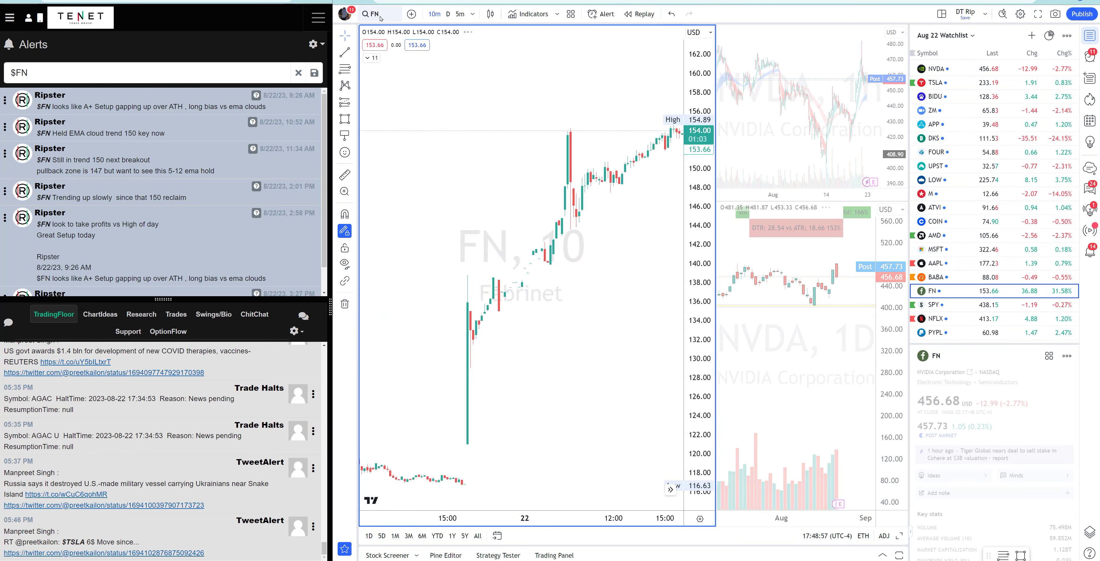
Widen the hourly and daily FN charts and zoom them out, bringing the daily chart's history back to 2022 into view.
click(738, 273)
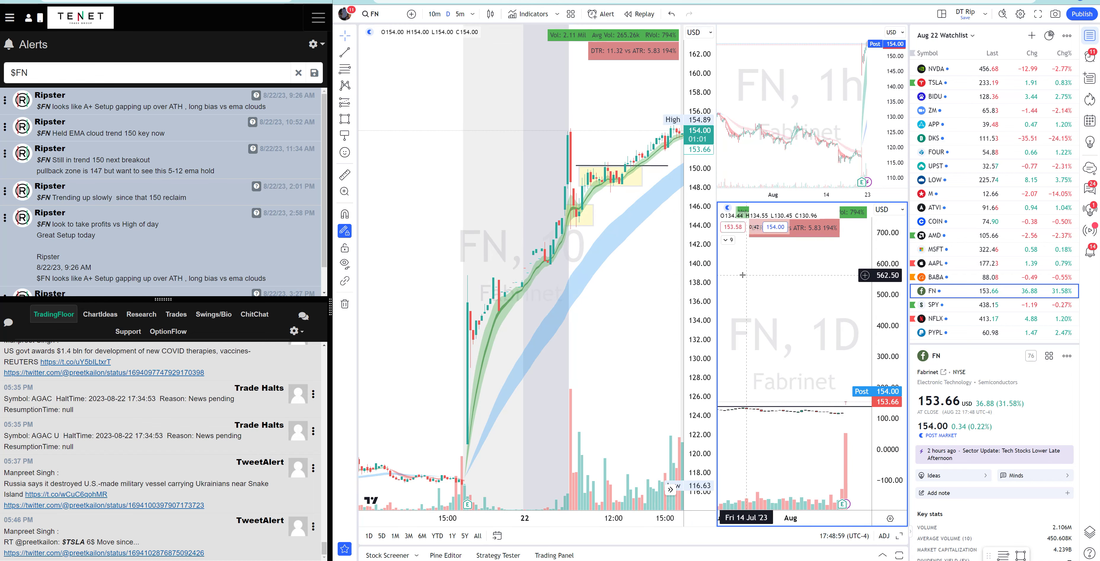
drag(715, 266, 668, 264)
drag(525, 273, 460, 273)
scroll(818, 119, down, 10)
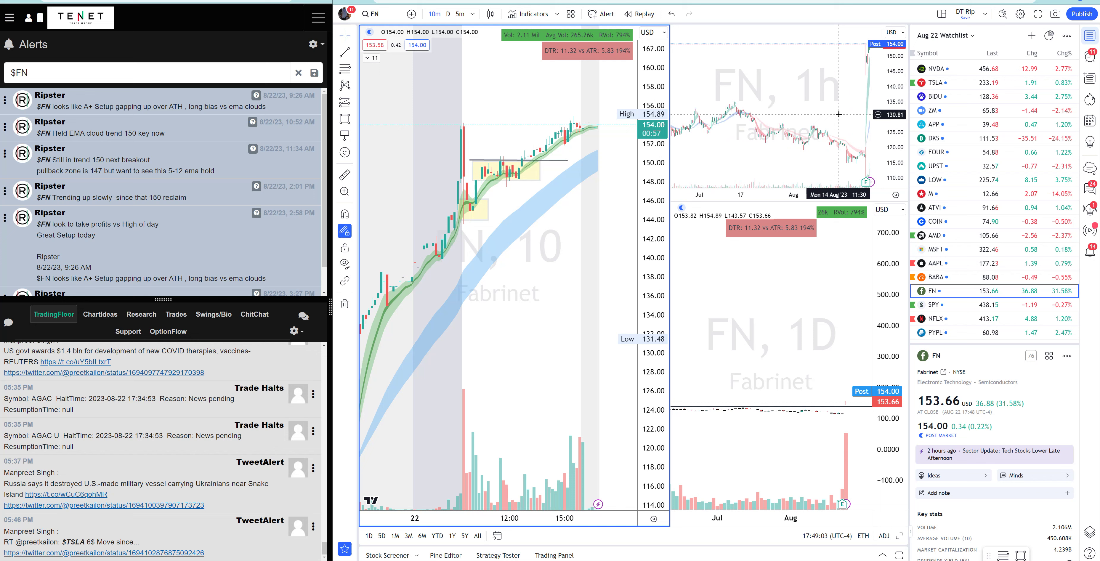
click(869, 436)
scroll(850, 368, down, 5)
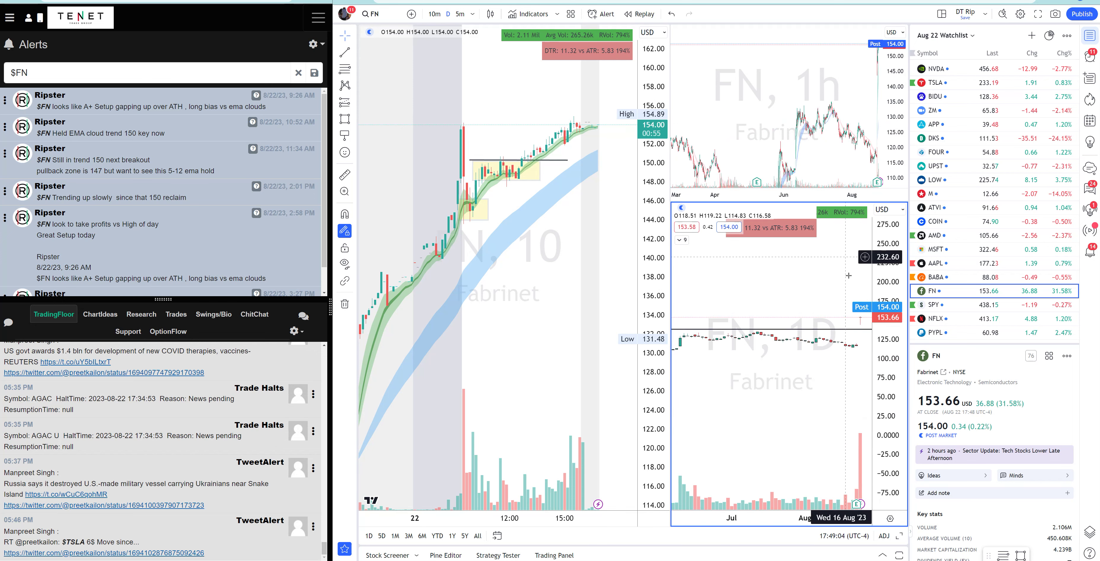
scroll(843, 342, down, 6)
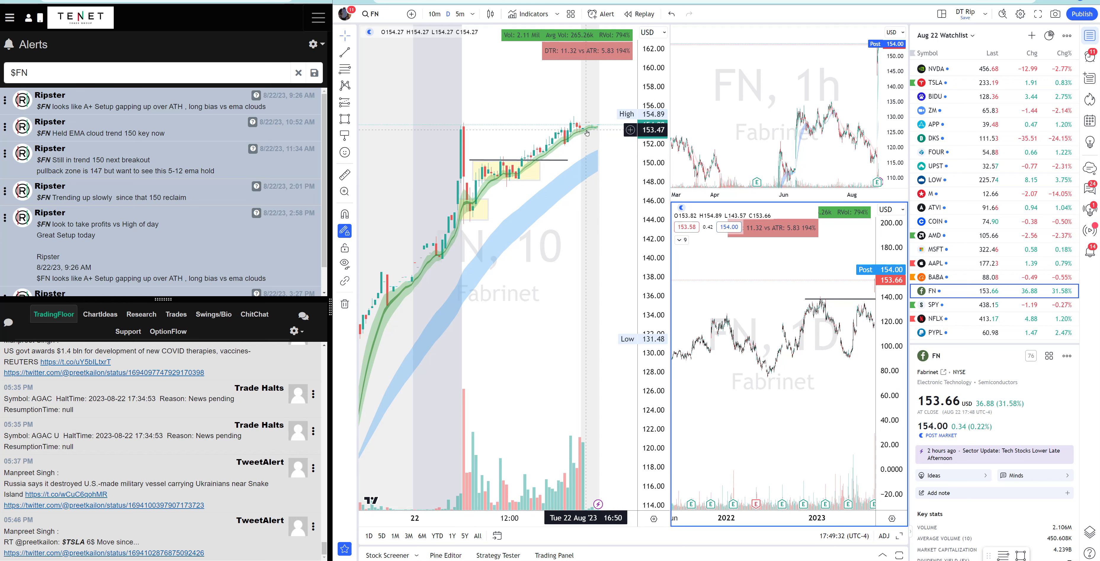
Highlight the $FN alerts from 11:34 AM, 2:01 PM and 3:27 PM and compare them with the FN charts.
click(472, 178)
key(Escape)
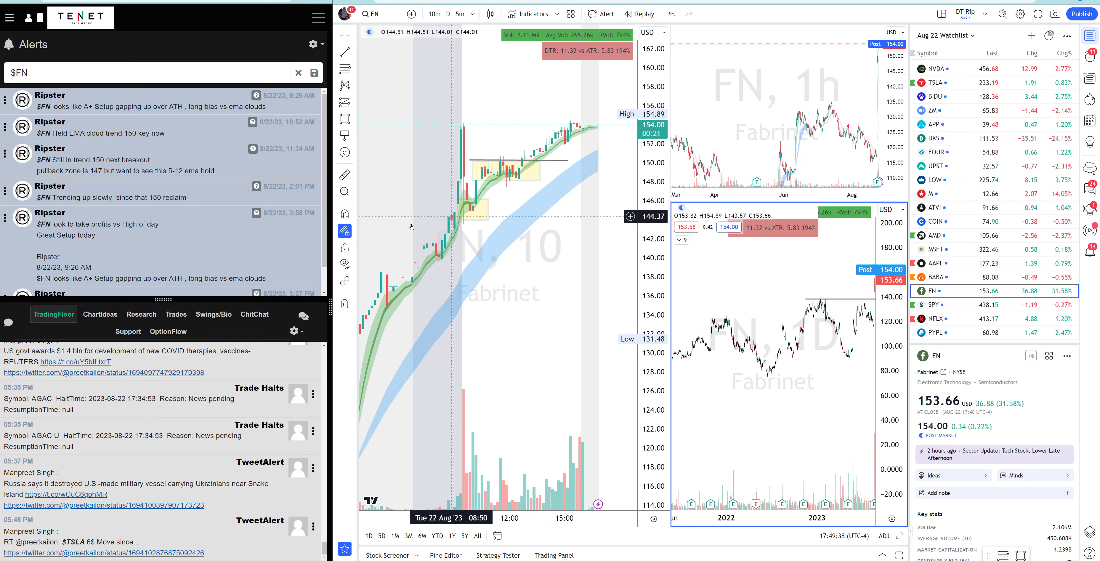
mouse_move(38, 156)
mouse_down()
mouse_move(192, 161)
mouse_move(128, 171)
mouse_move(39, 160)
mouse_up()
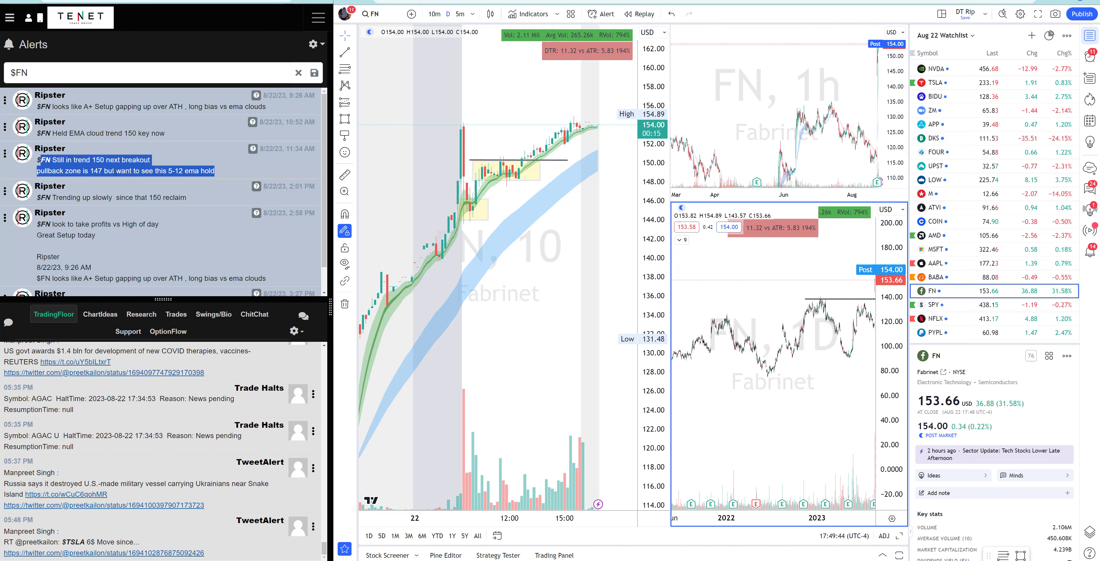
click(165, 172)
drag(133, 171, 36, 197)
scroll(207, 238, down, 1)
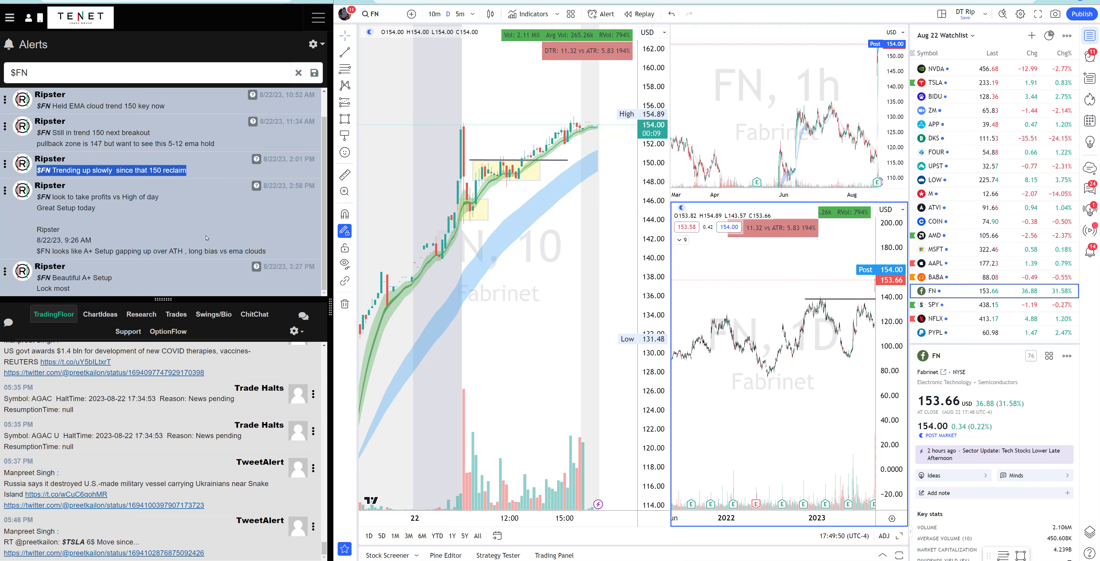
drag(136, 285, 136, 241)
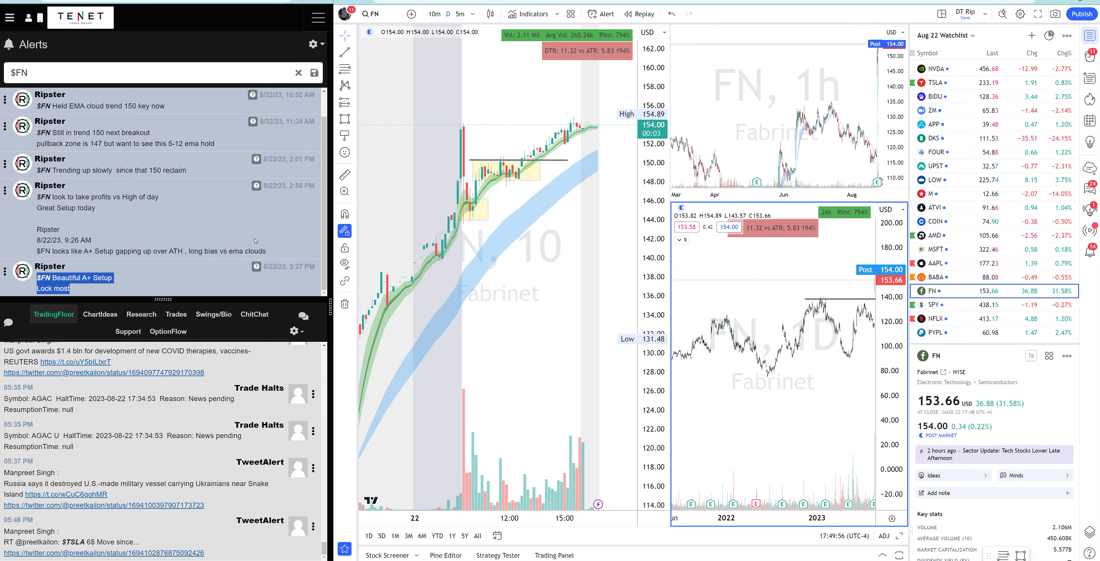
scroll(246, 212, up, 1)
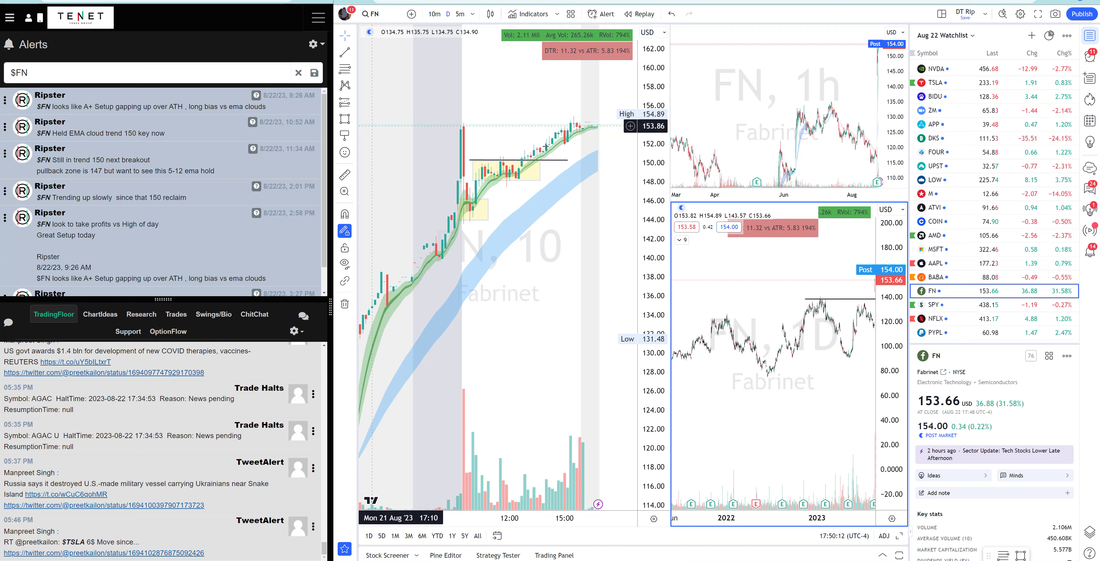
scroll(790, 346, up, 5)
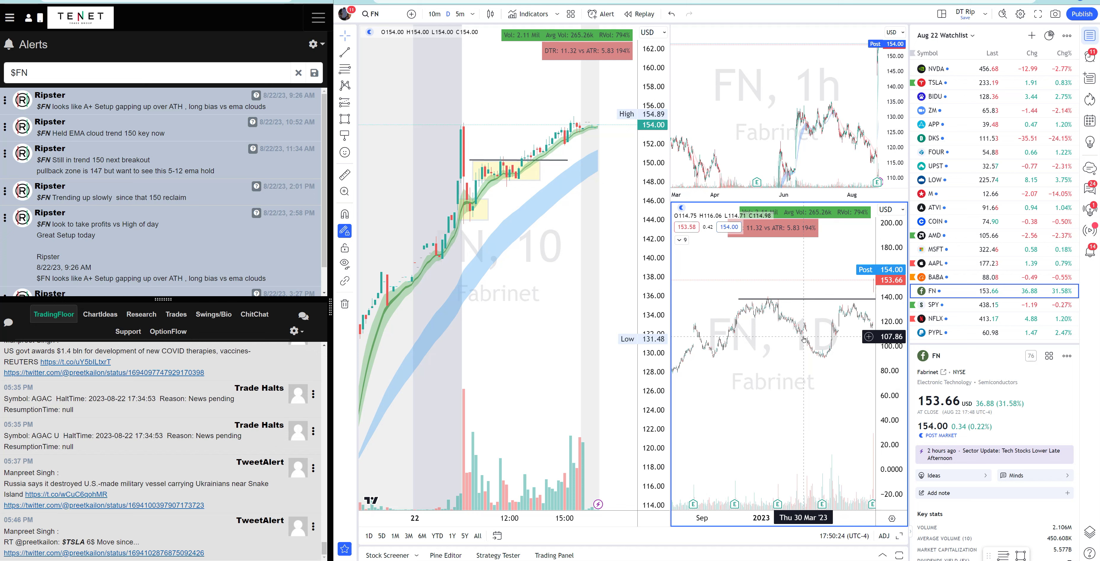
Filter the alerts by $ZM and load ZM in the charts.
click(19, 73)
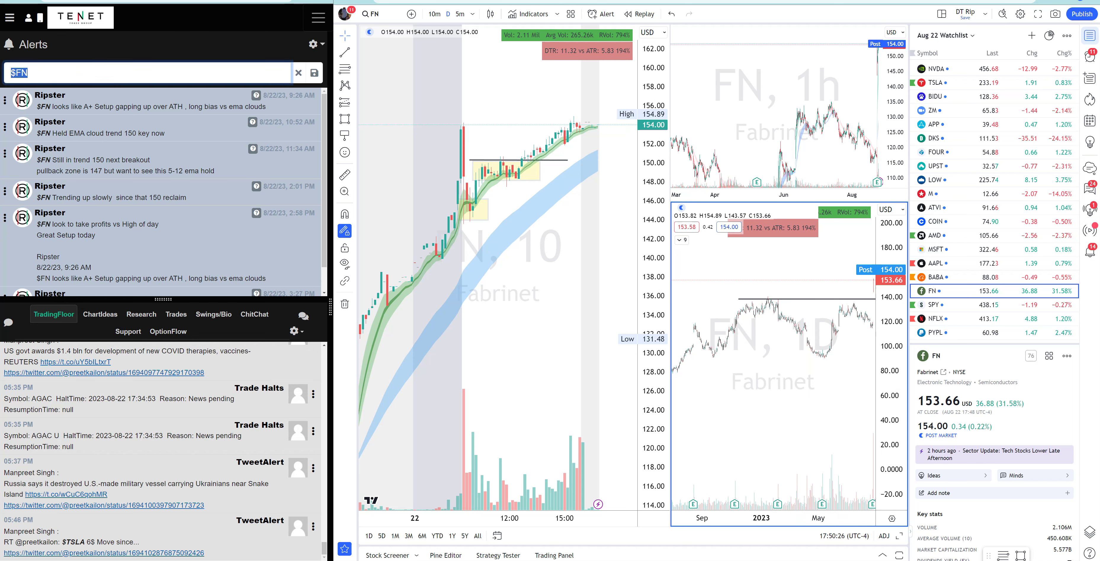
text($ZM)
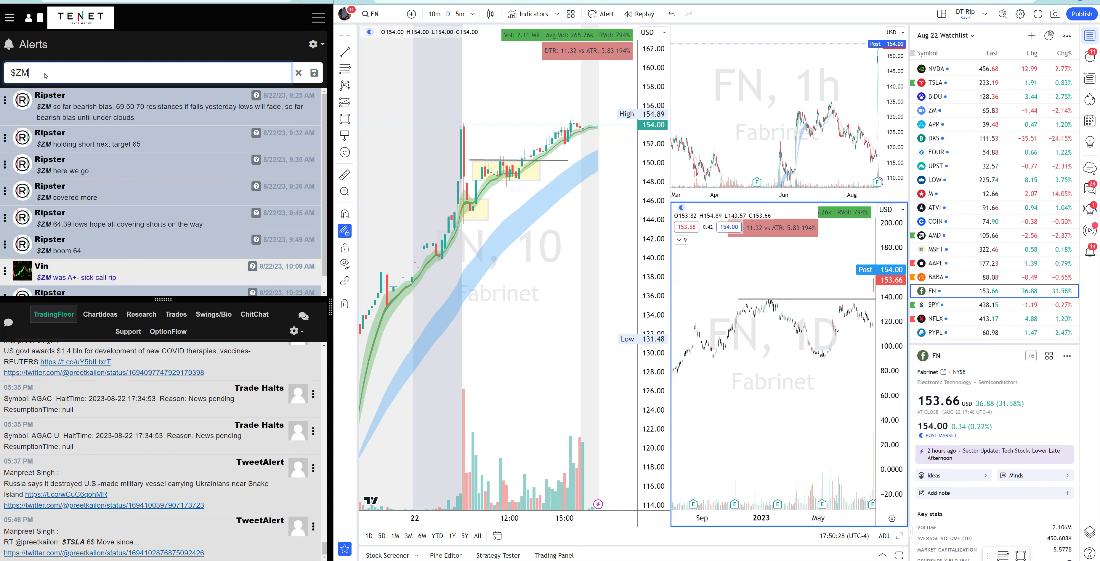
scroll(223, 150, down, 1)
click(364, 17)
text(ZM)
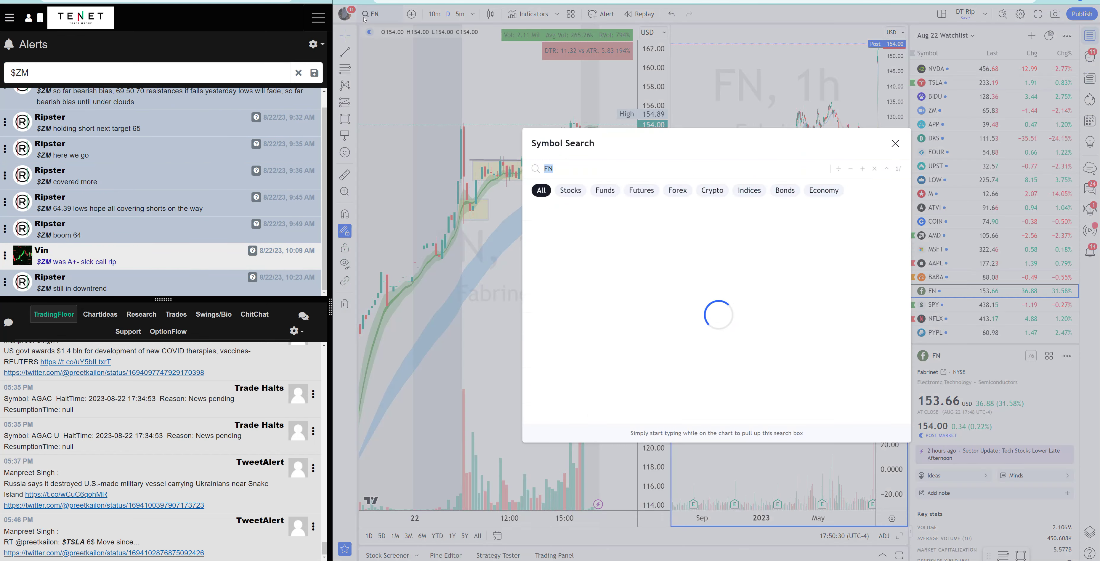
key(Return)
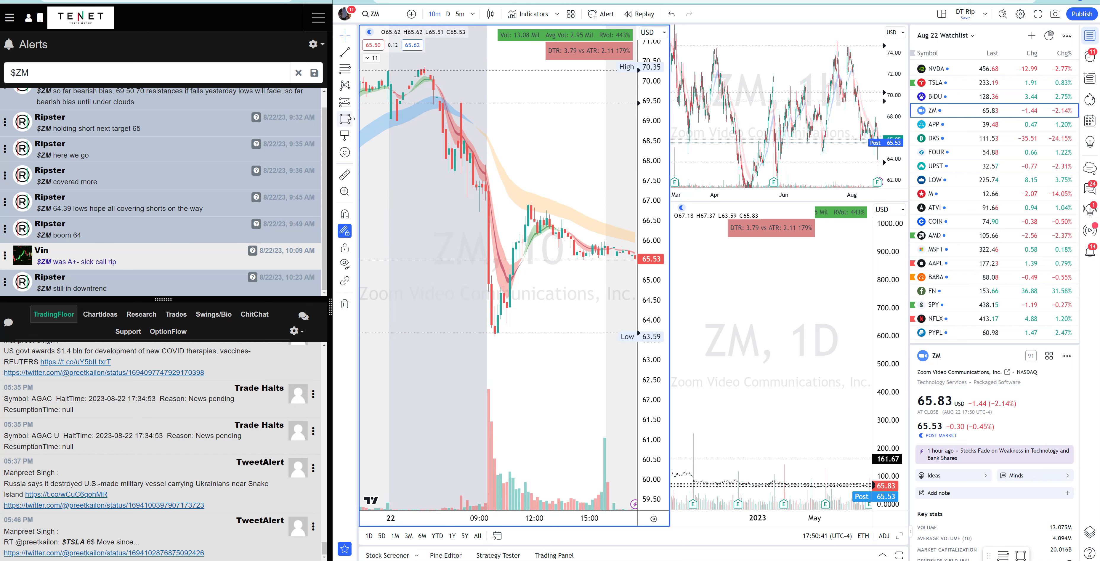
Draw a rectangle around the open on the 10-minute ZM chart, spanning about 67.1 to 67.6.
click(475, 182)
click(499, 195)
Highlight the $ZM alerts on the short and its covering, including the 9:32 AM target of 65 and the 9:36 AM message.
drag(78, 232, 38, 219)
scroll(85, 192, up, 1)
drag(141, 144, 35, 147)
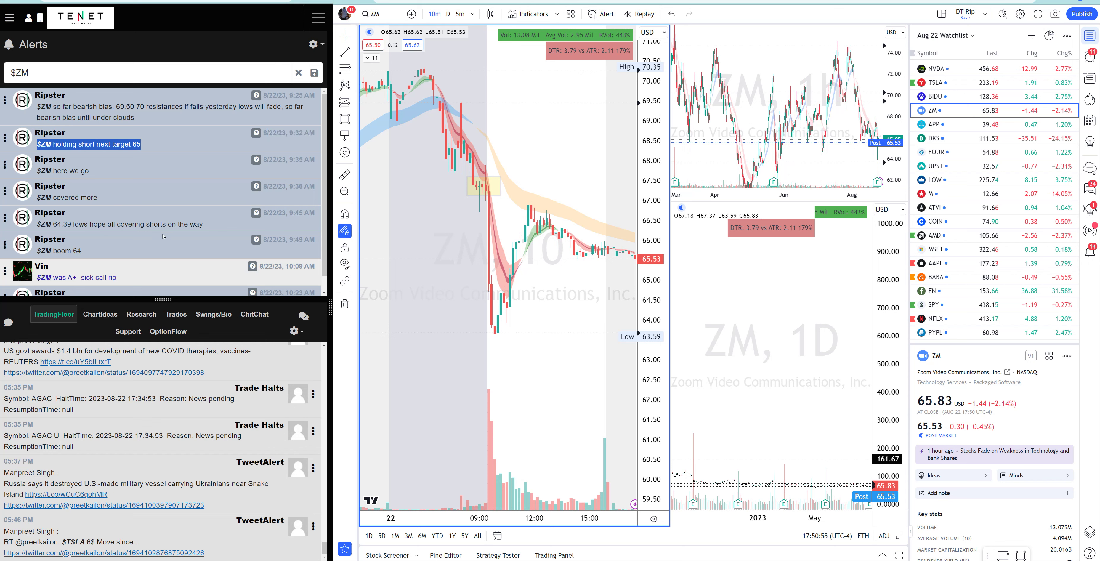
triple_click(219, 227)
triple_click(219, 196)
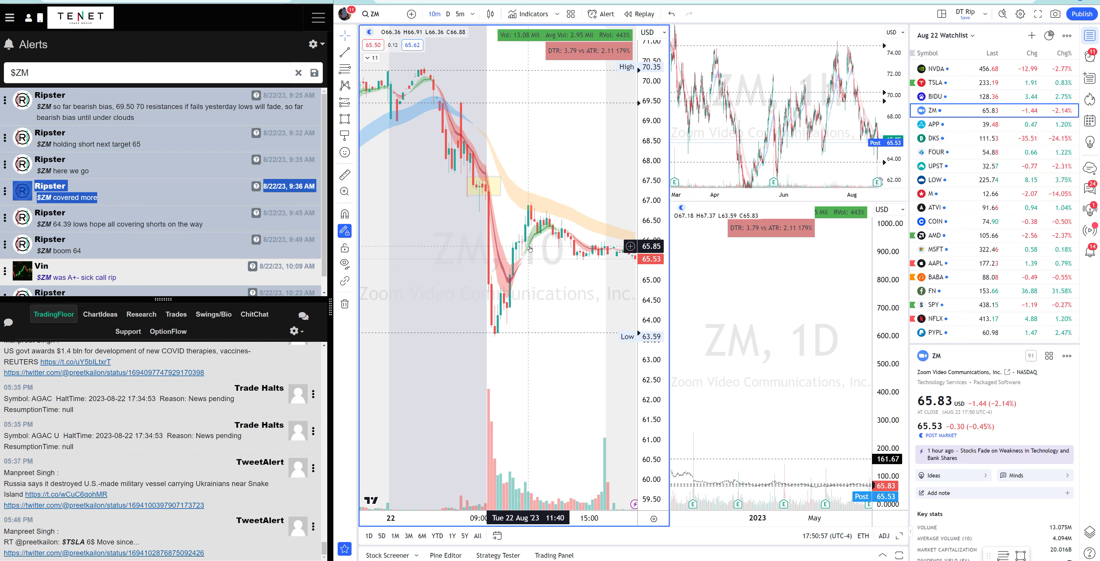
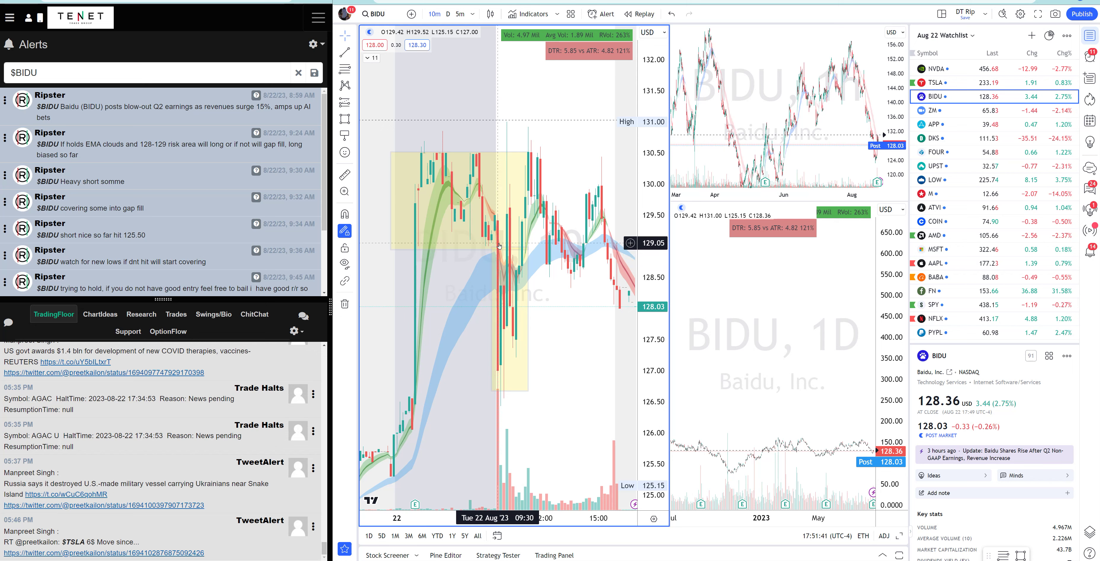
Compress the price scale of the 10-minute BIDU chart and highlight the 9:30 AM $BIDU heavy-short alert.
drag(645, 365, 644, 410)
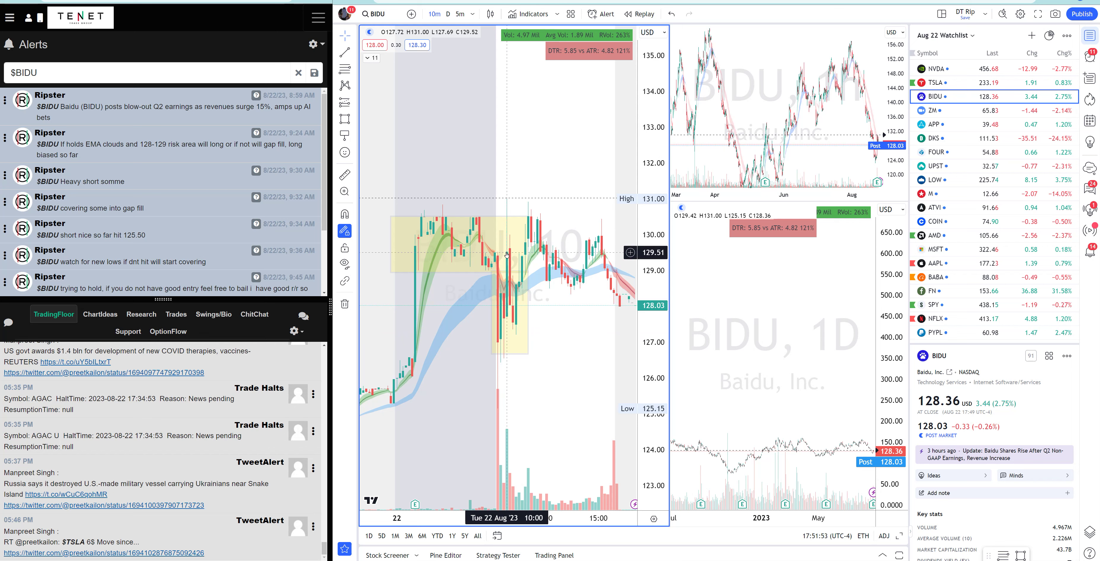
drag(124, 181, 44, 178)
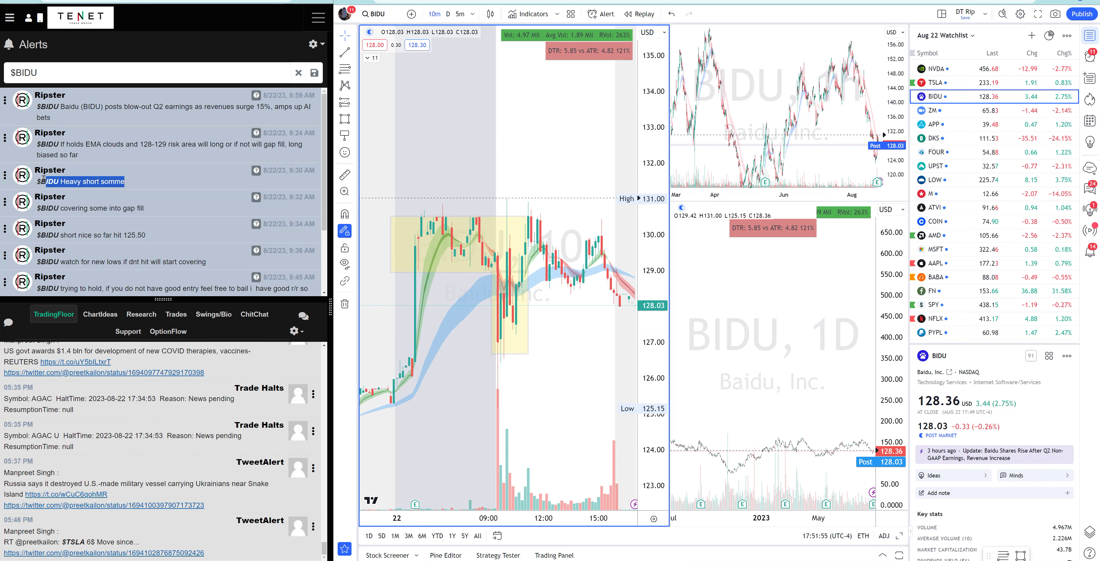
drag(124, 182, 36, 183)
click(128, 185)
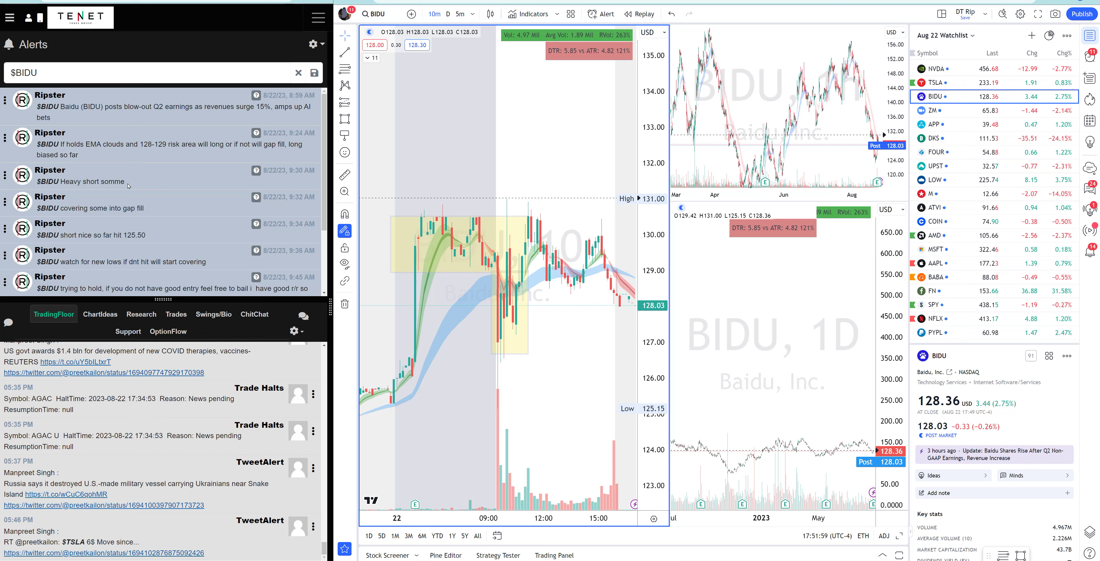
Highlight the 9:32 AM $BIDU alert on covering into the gap fill and the 9:34 AM alert on hitting 125.50.
drag(144, 208, 35, 194)
click(157, 239)
scroll(157, 241, down, 1)
drag(147, 199, 55, 196)
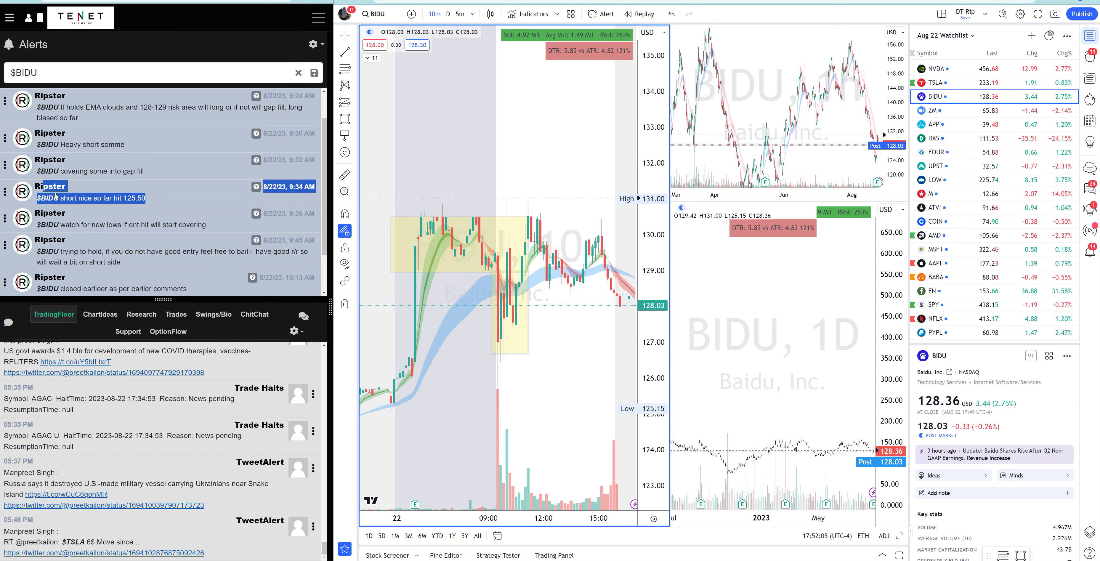
click(228, 231)
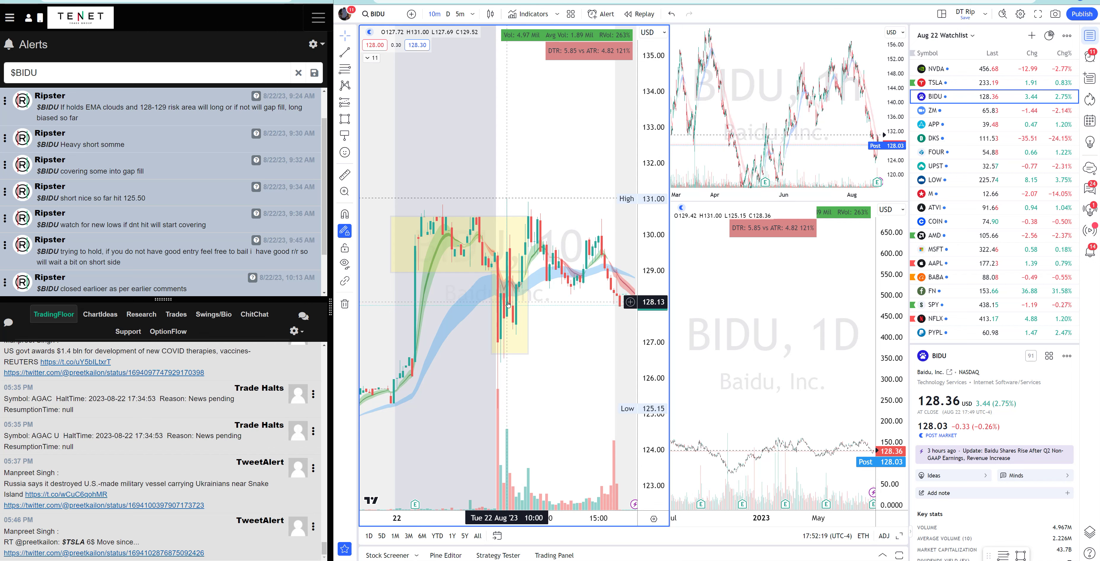
Highlight the 9:45 AM $BIDU alert on holding the short, compare it with the 10-minute chart, and view the remaining $BIDU alerts.
drag(135, 260, 38, 253)
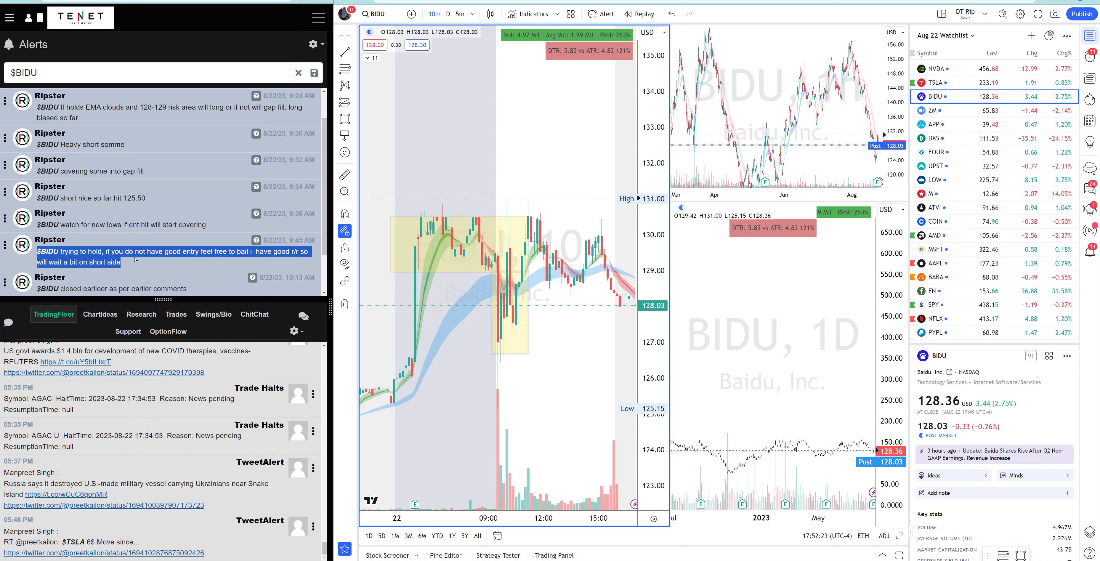
click(169, 251)
drag(169, 251, 301, 252)
click(301, 251)
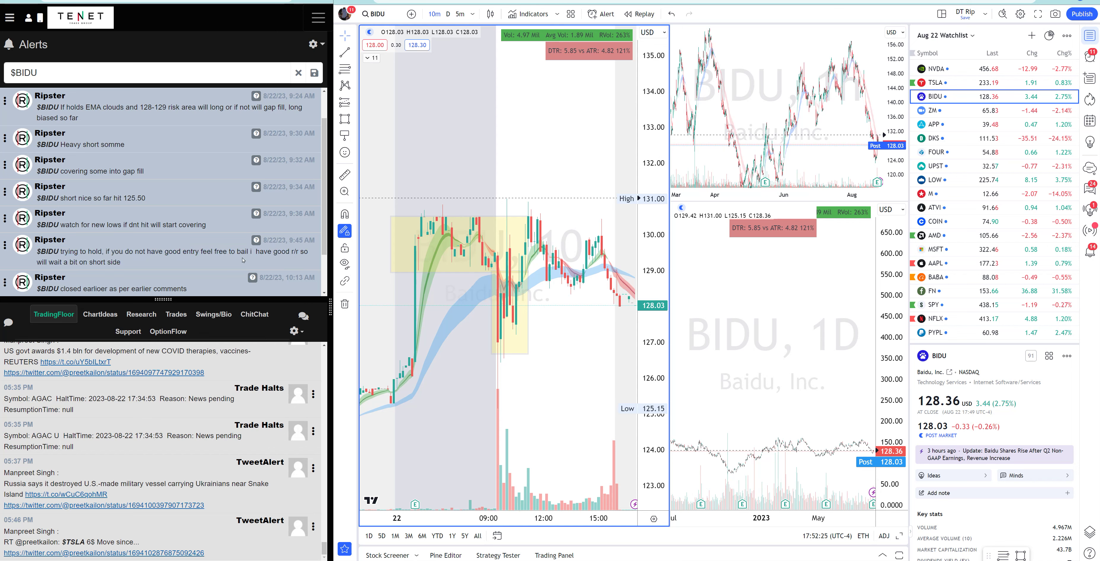
click(507, 277)
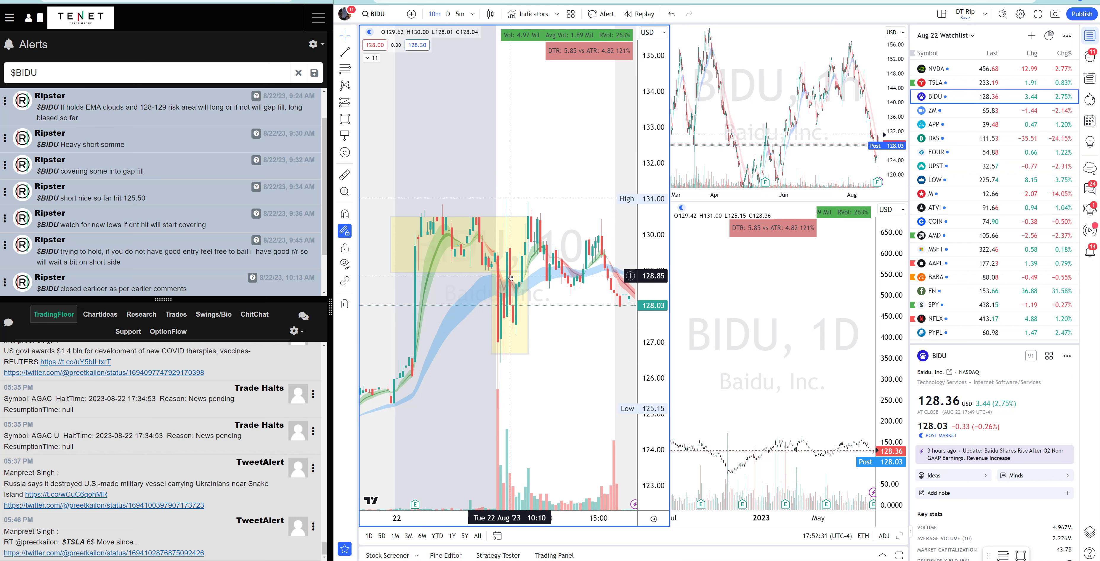
scroll(185, 242, down, 1)
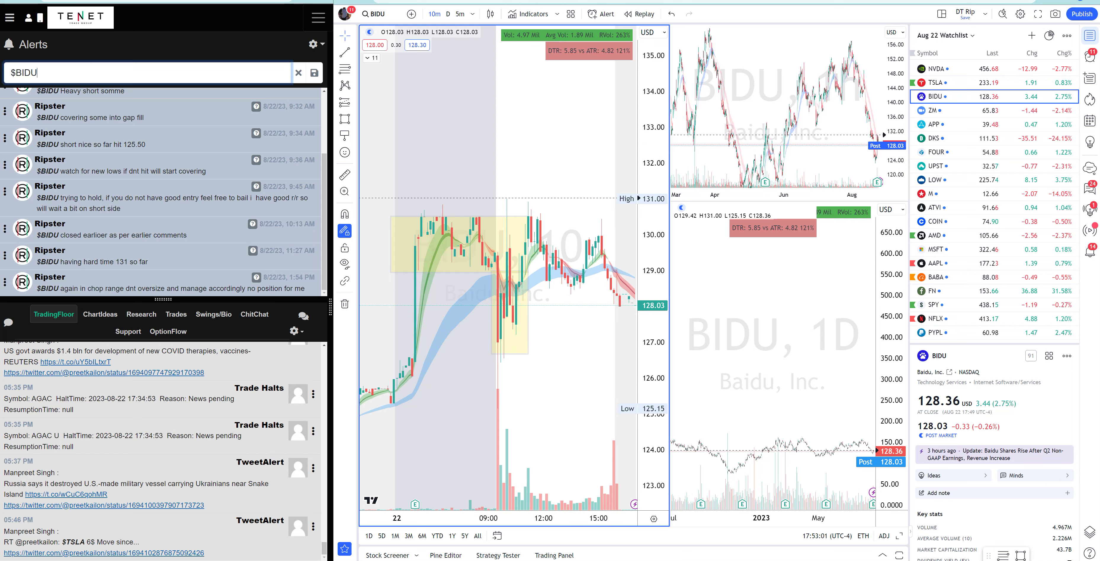
Filter the alerts by $DKS and load DKS in the charts.
double_click(26, 73)
key(BackSpace)
text(DKS)
key(Return)
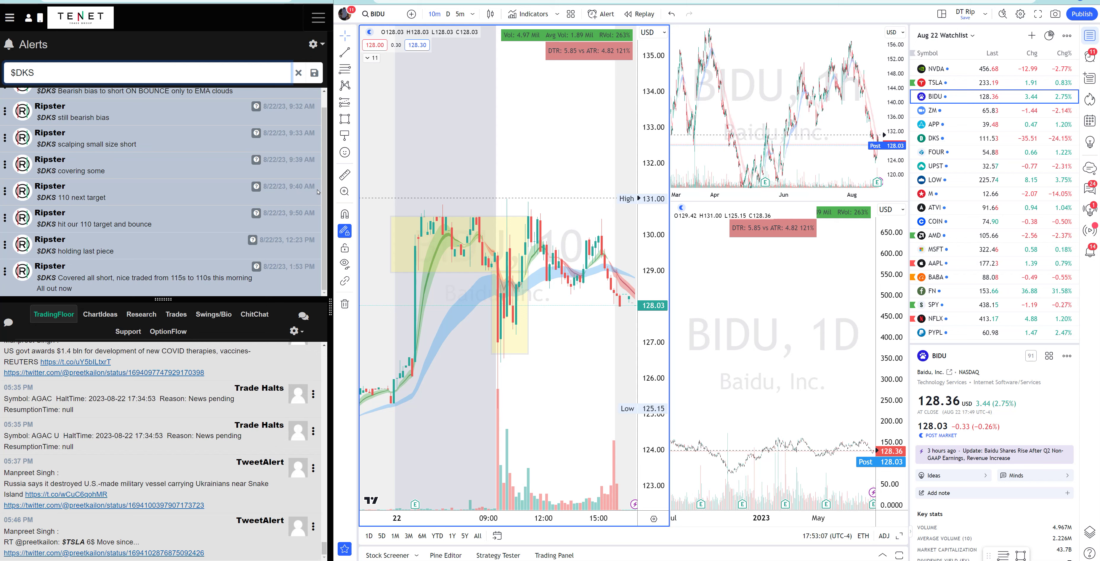
scroll(317, 192, up, 1)
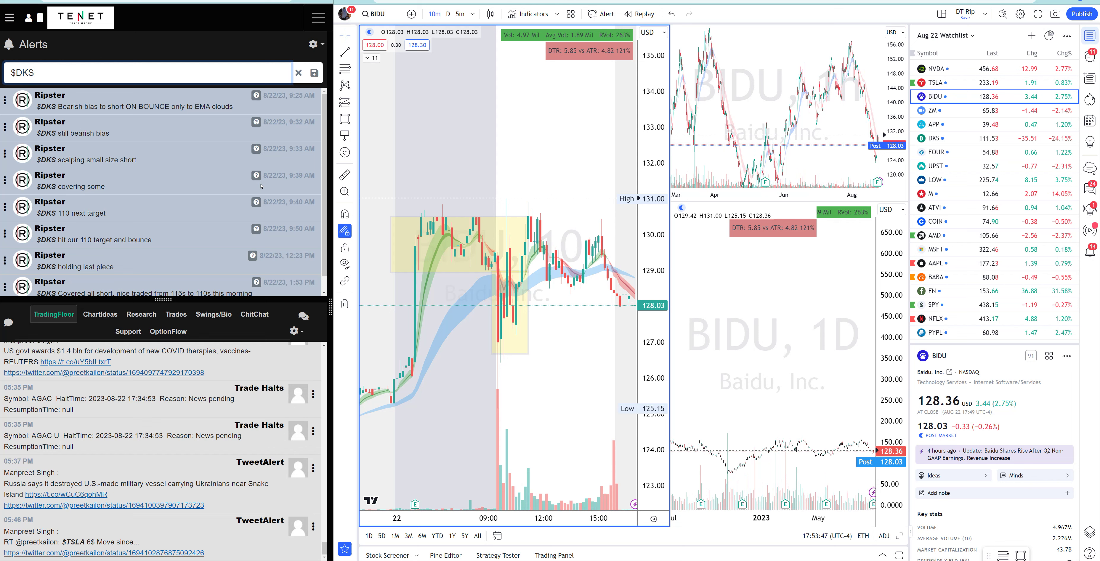
click(374, 14)
text(DK)
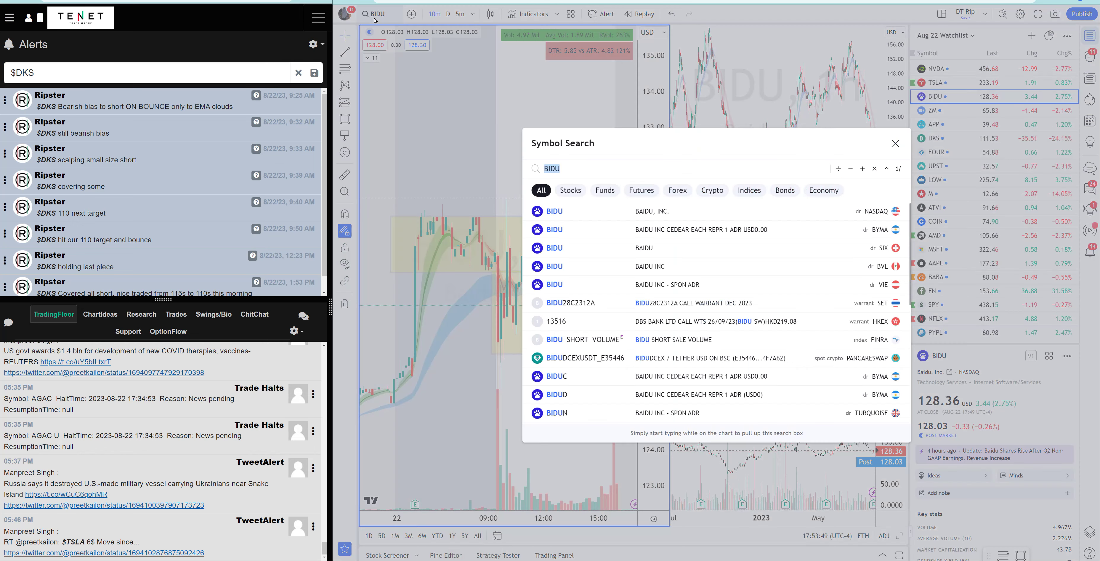
text(S)
key(Return)
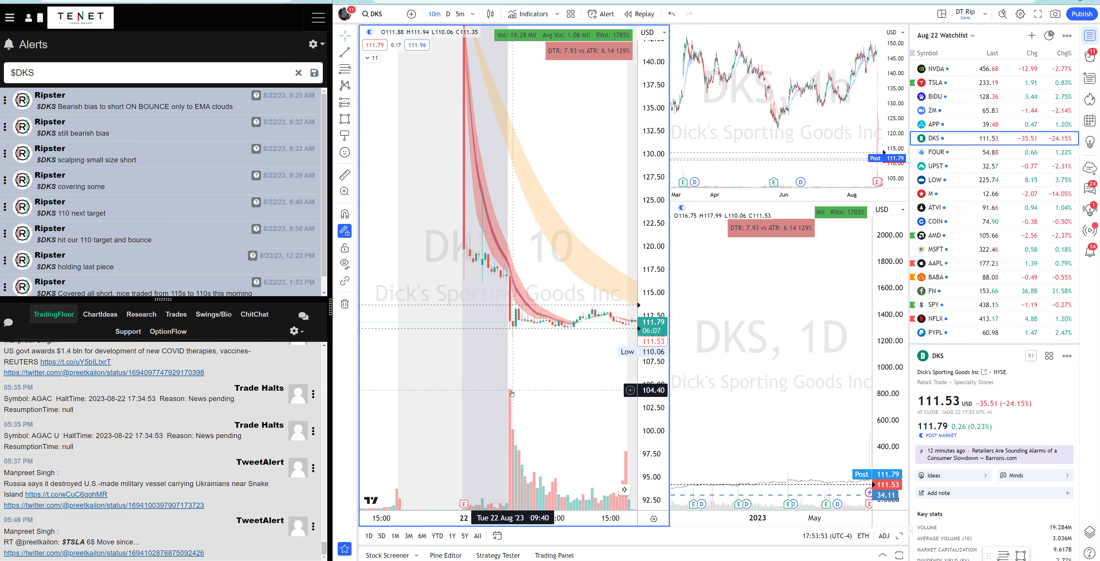
Draw a nearly horizontal trend line at about 116.2 under the premarket lows on the 10-minute DKS chart.
scroll(653, 232, up, 5)
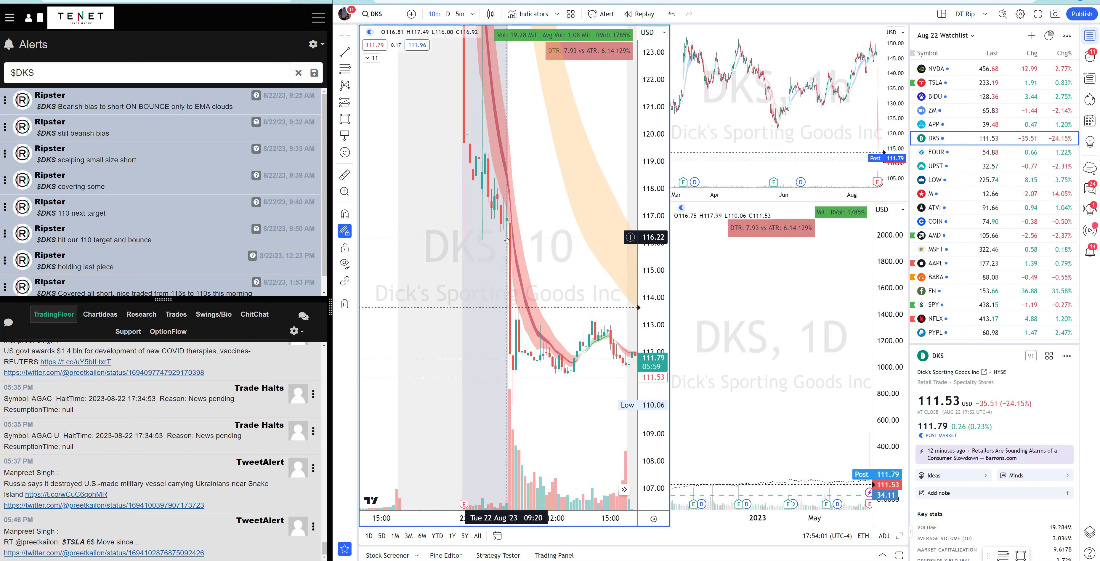
click(345, 67)
click(460, 234)
click(527, 236)
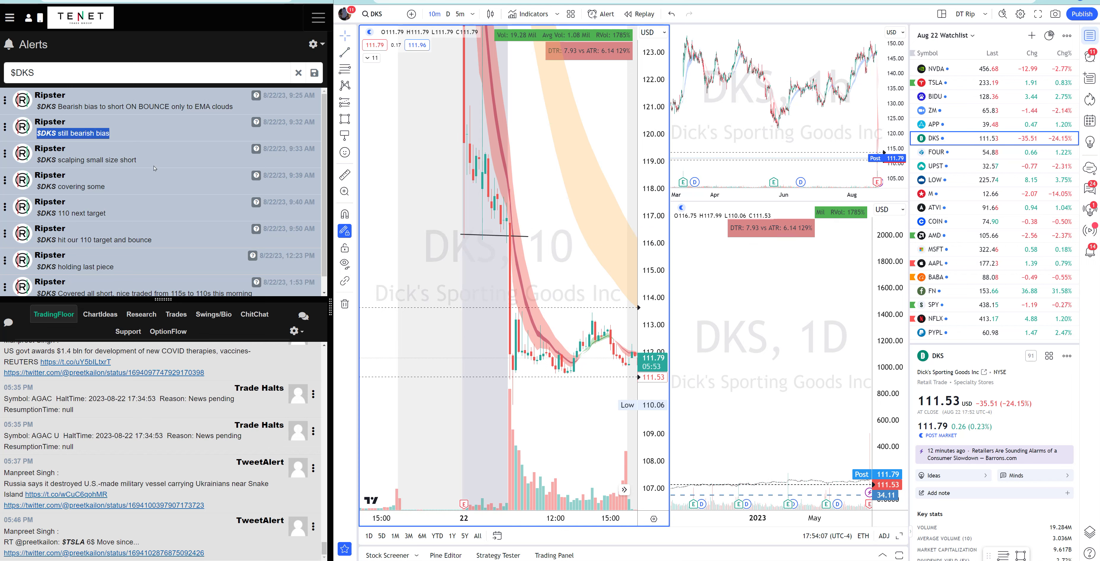
Highlight the $DKS alerts on scalping a small short at 9:33 AM, covering some, and the next target of 110.
drag(137, 160, 38, 161)
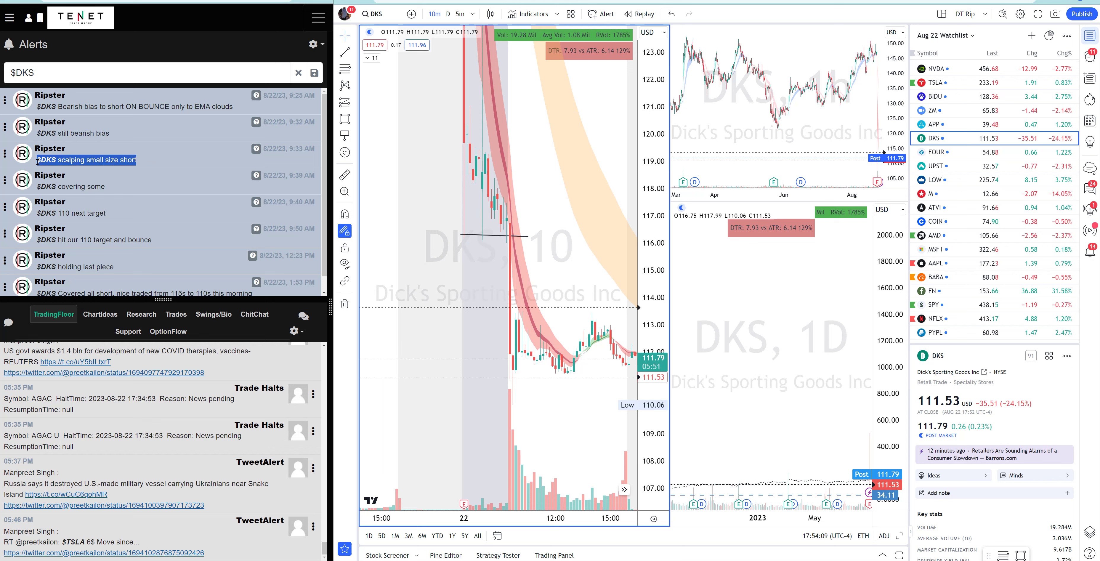
click(93, 161)
drag(157, 163, 54, 162)
drag(114, 194, 17, 195)
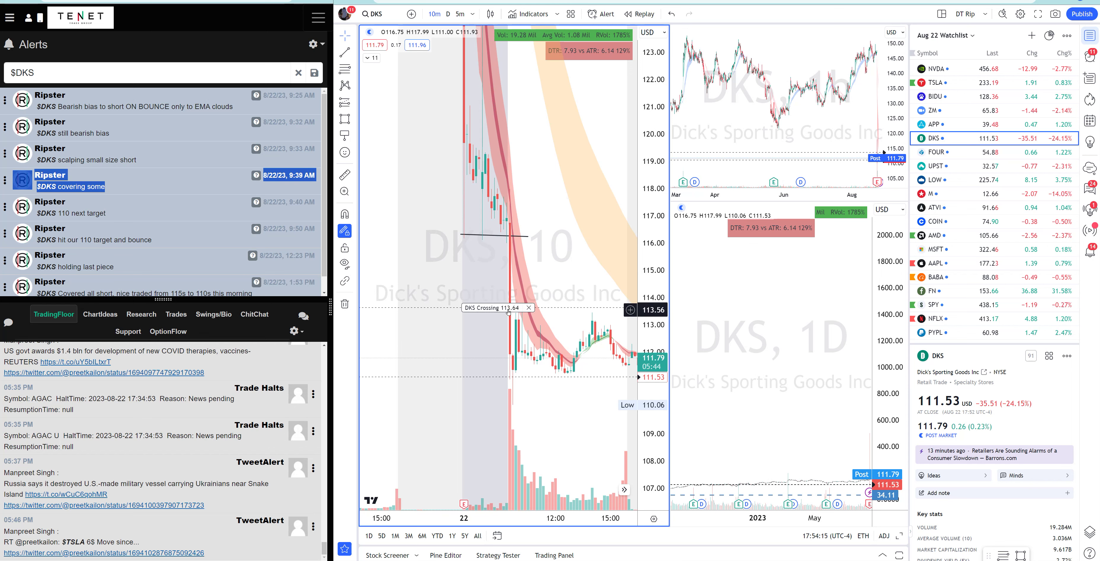
drag(106, 214, 38, 213)
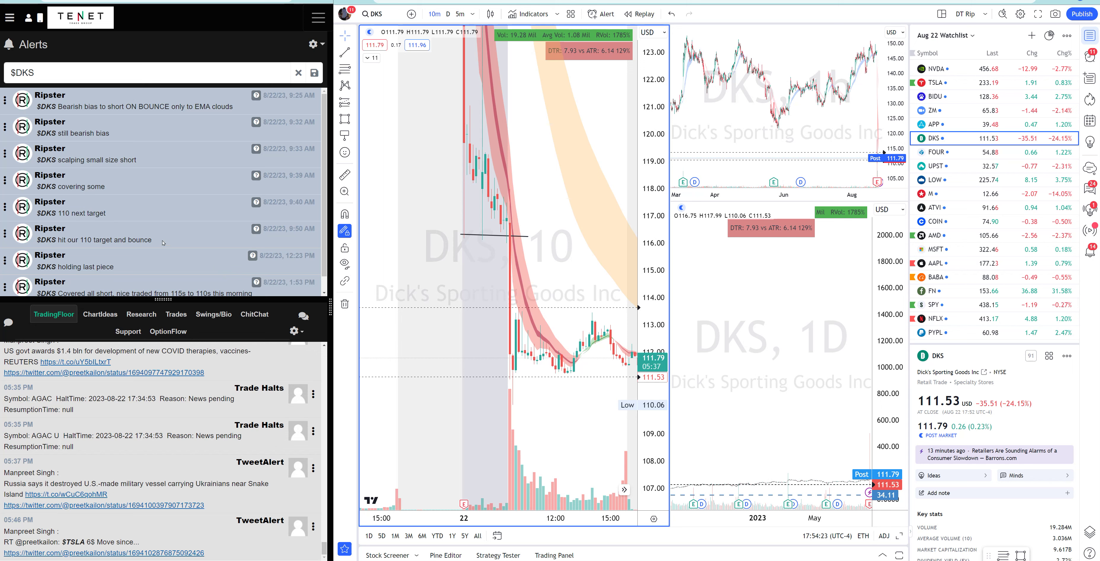
Highlight the $DKS alerts on hitting the 110 target, holding the last piece, and covering the whole short at 1:53 PM.
drag(153, 240, 36, 240)
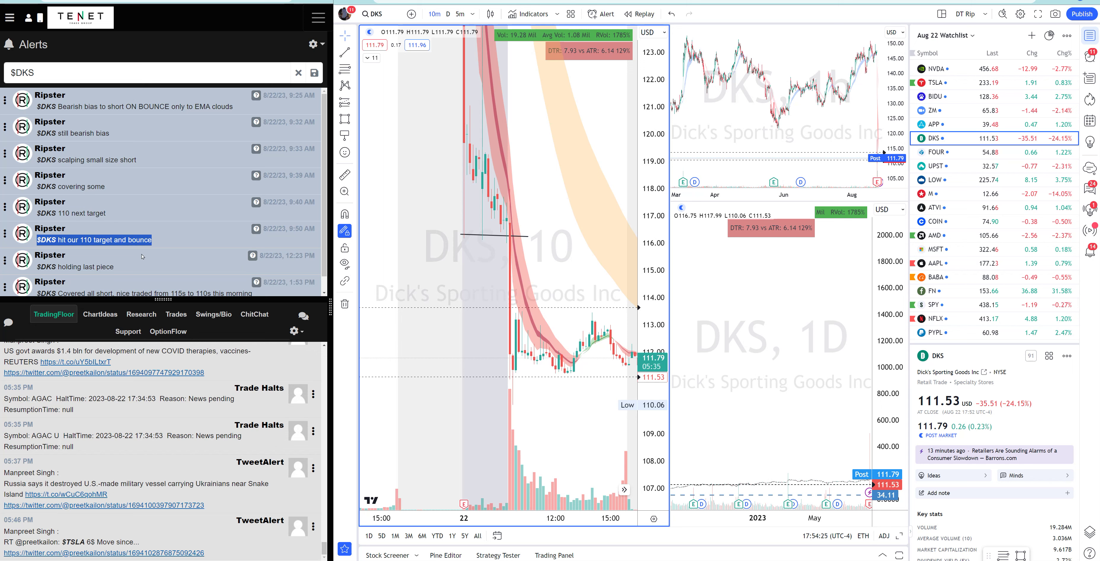
scroll(128, 272, down, 1)
drag(122, 255, 29, 251)
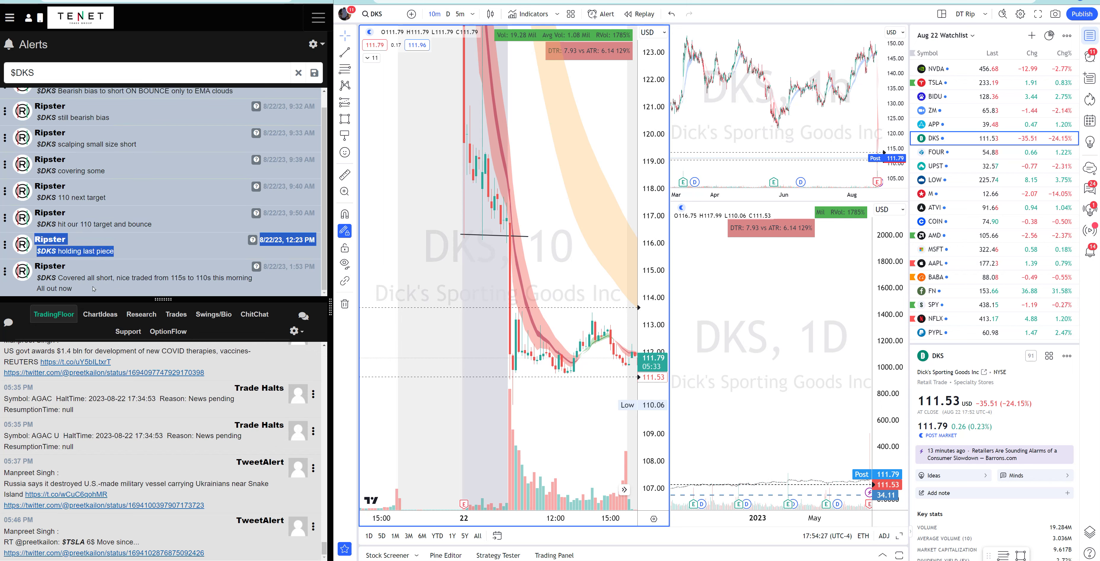
drag(93, 288, 41, 265)
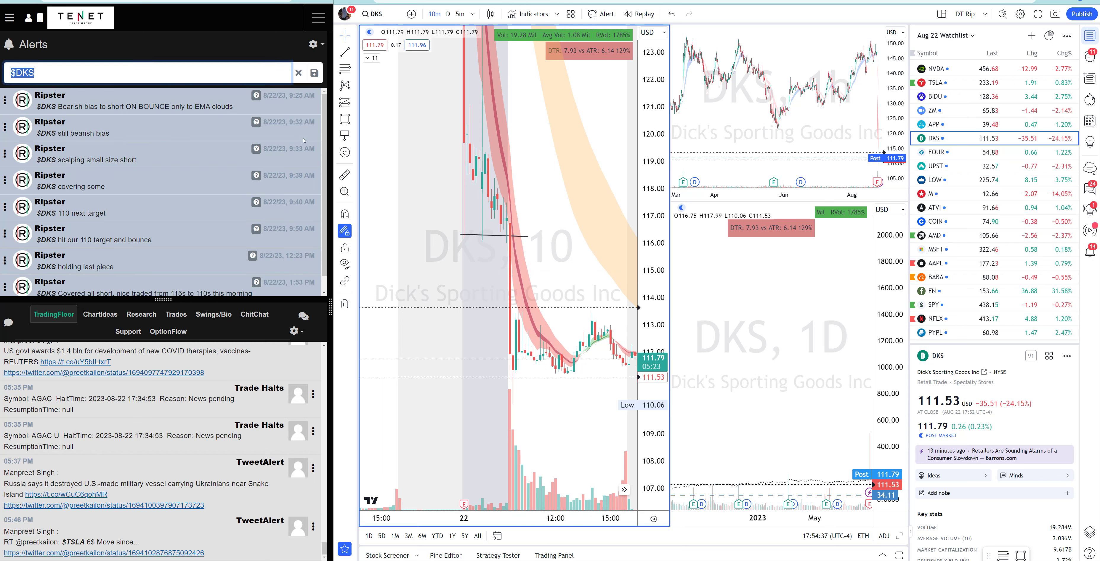
Filter the alerts by $M and highlight the 9:27 AM bearish-bias alert.
text($M)
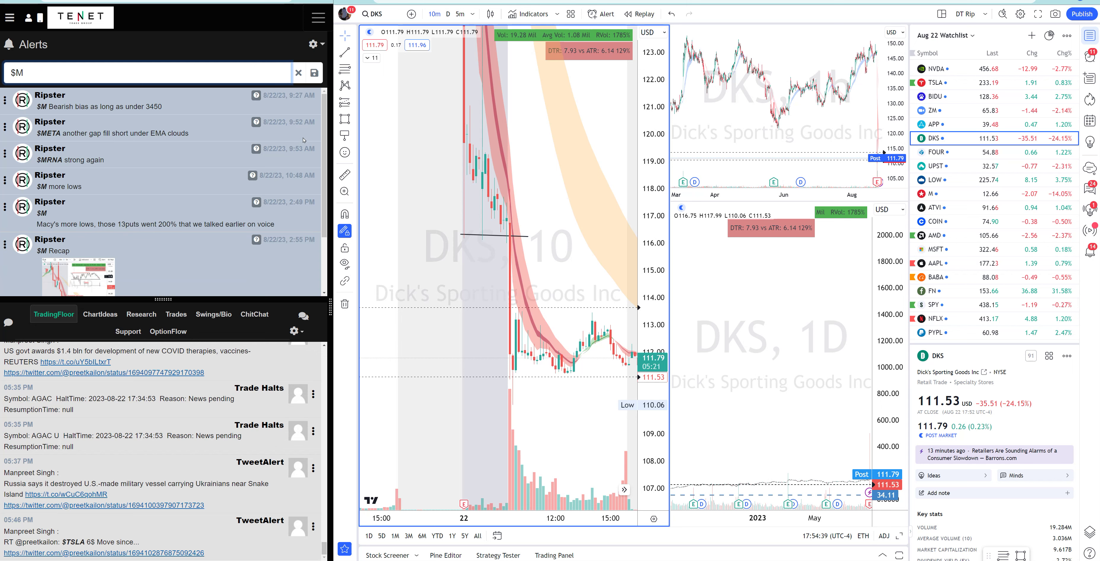
scroll(284, 138, down, 2)
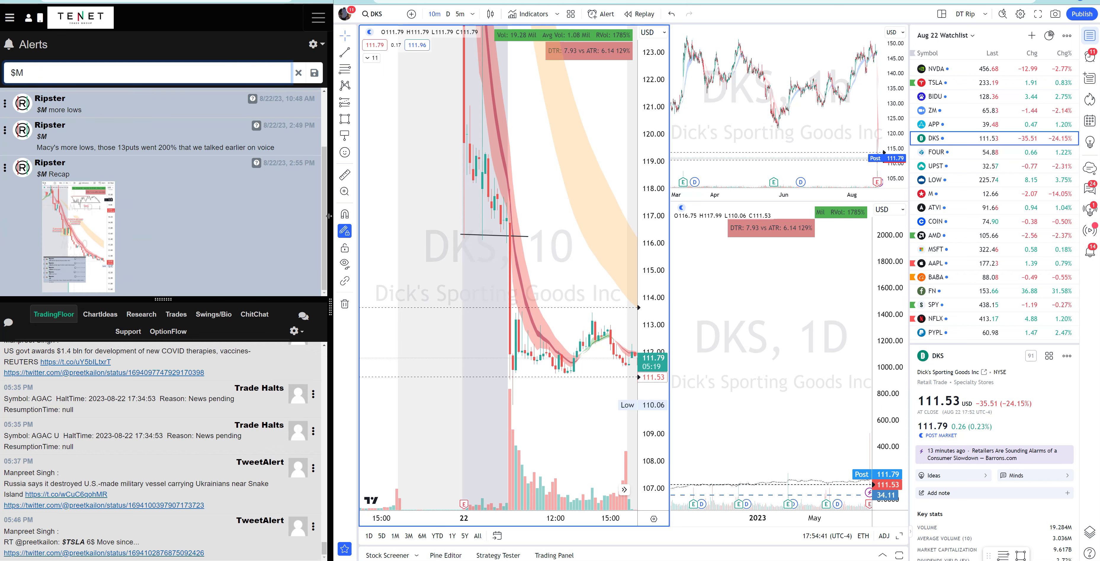
scroll(323, 196, up, 2)
drag(167, 107, 35, 104)
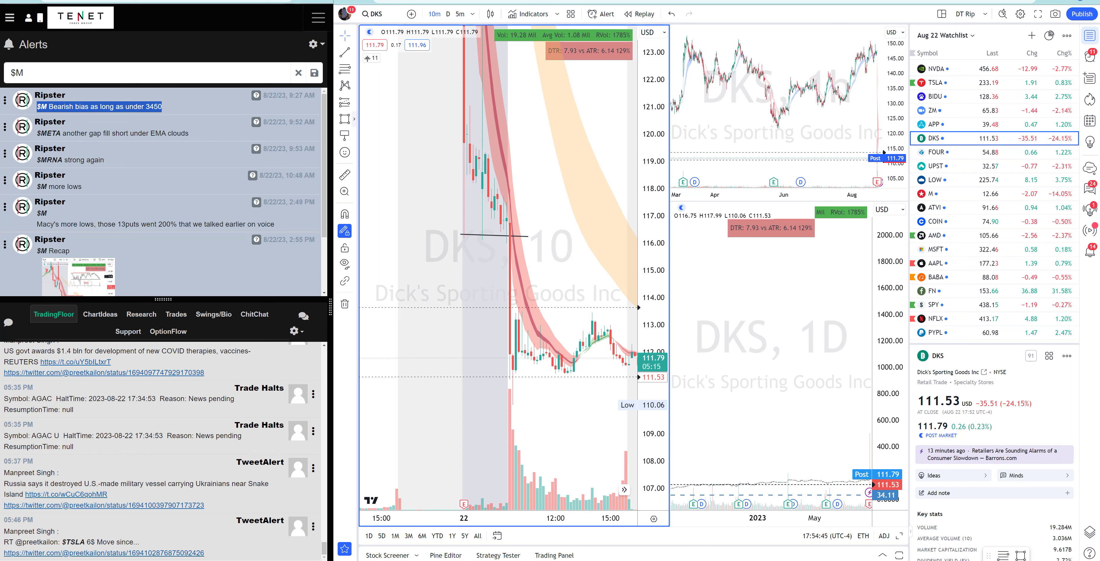
Load M in the charts.
click(375, 15)
text(M)
key(Return)
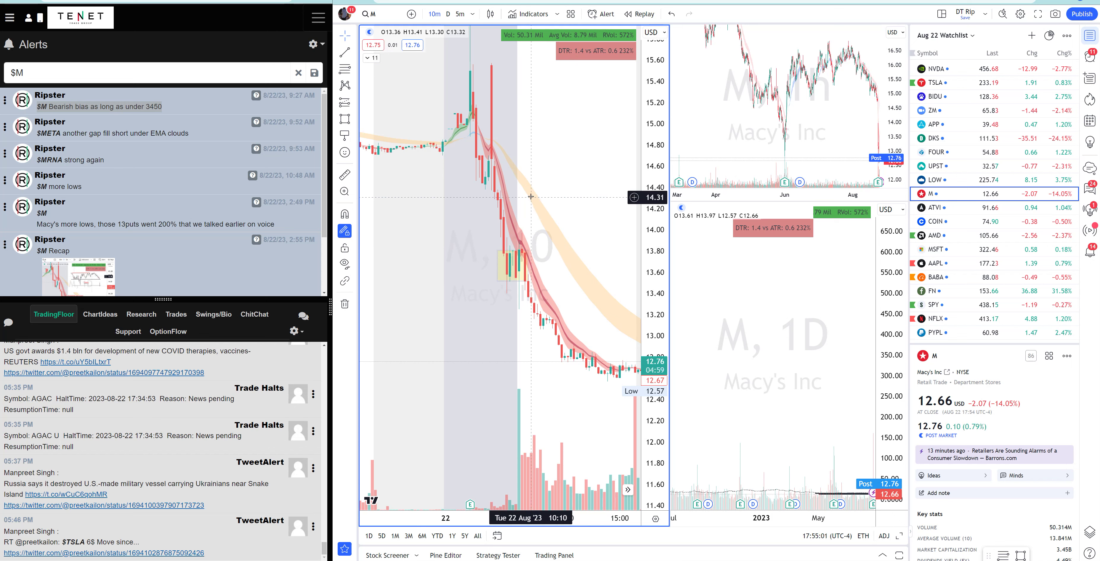
Draw three nearly horizontal trend lines at about 14.2, 14.4 and 14.0 along the decline on the 10-minute M chart.
scroll(529, 189, up, 1)
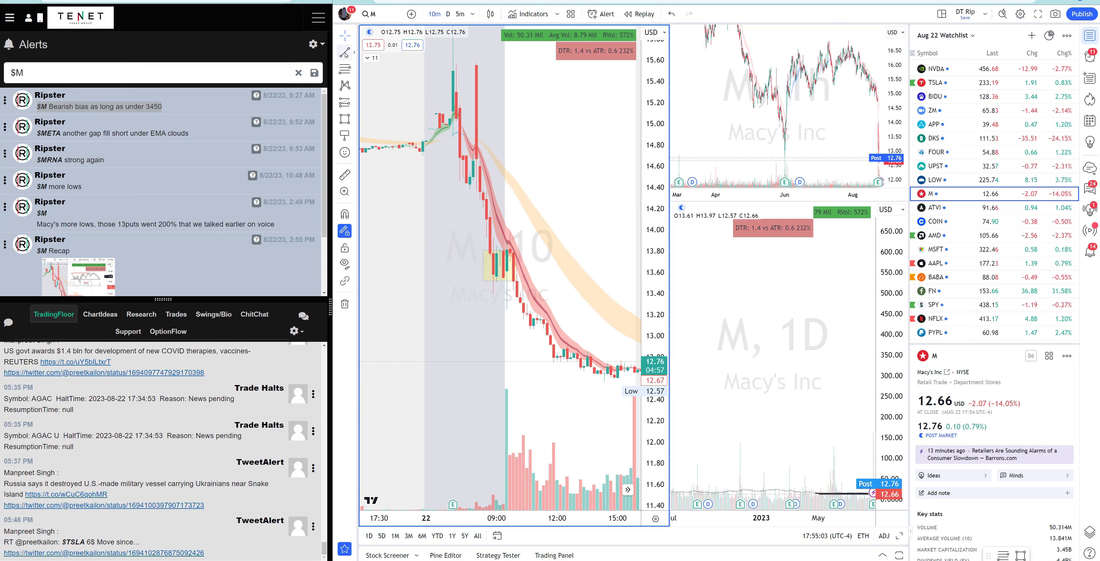
drag(462, 209, 550, 210)
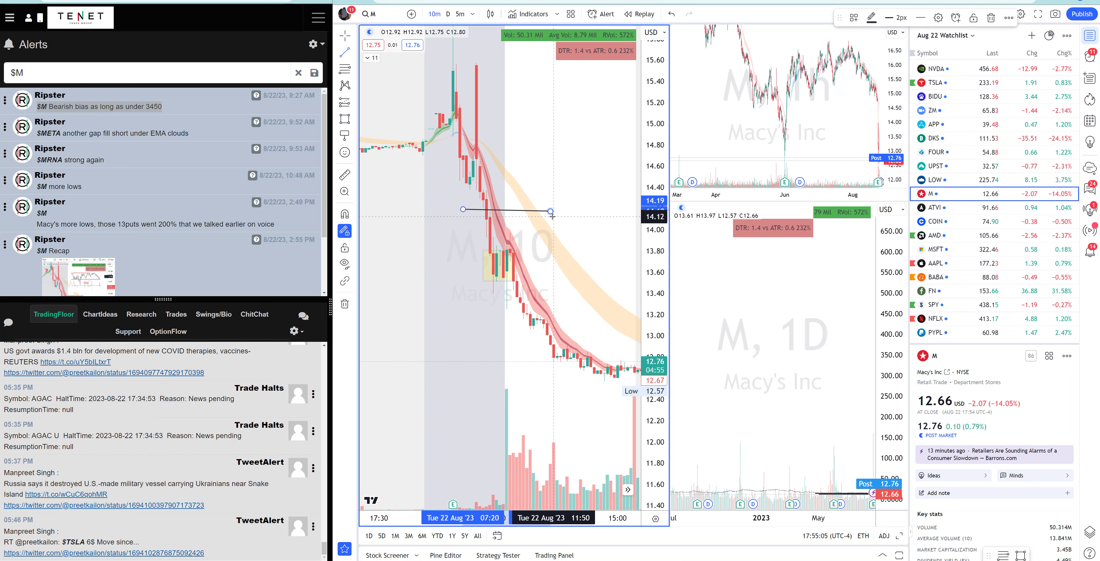
drag(456, 190, 544, 190)
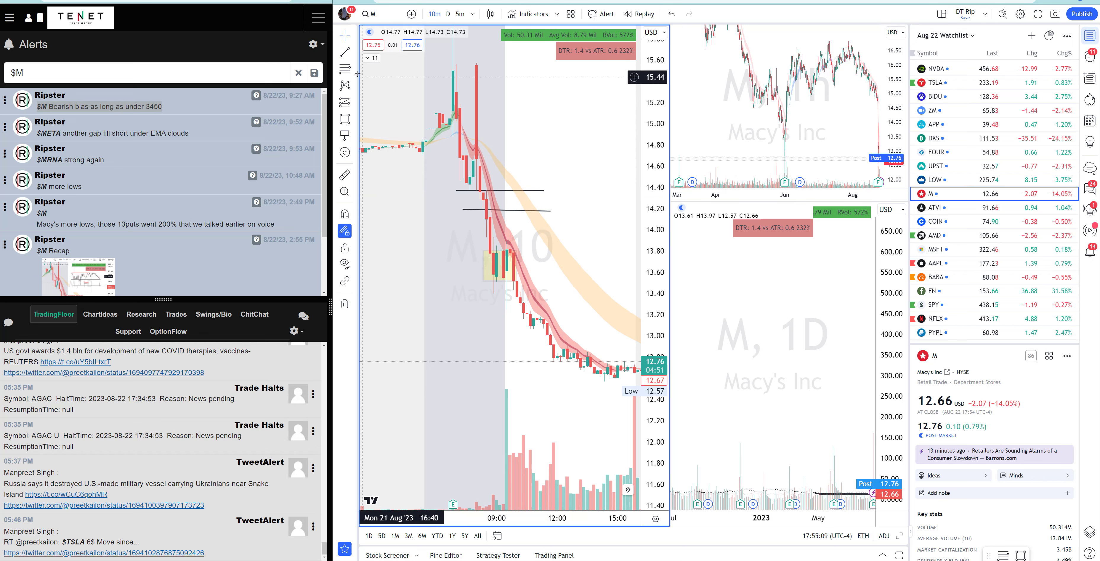
drag(466, 232, 553, 234)
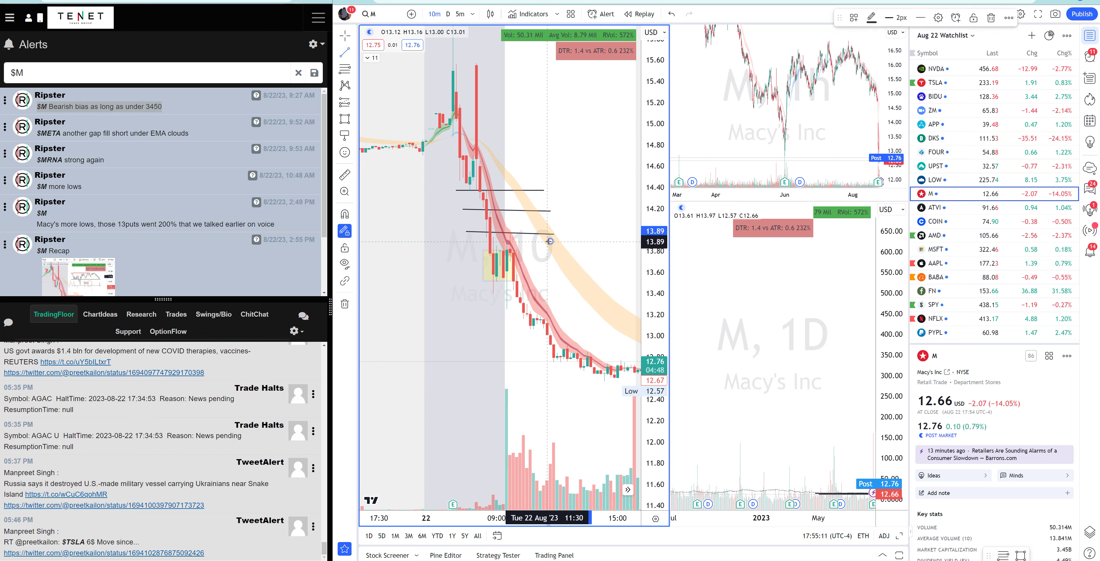
Look through the remaining $M alerts, clear the filter, and go back to the alerts around 10:40 AM.
scroll(143, 252, down, 1)
scroll(143, 252, down, 2)
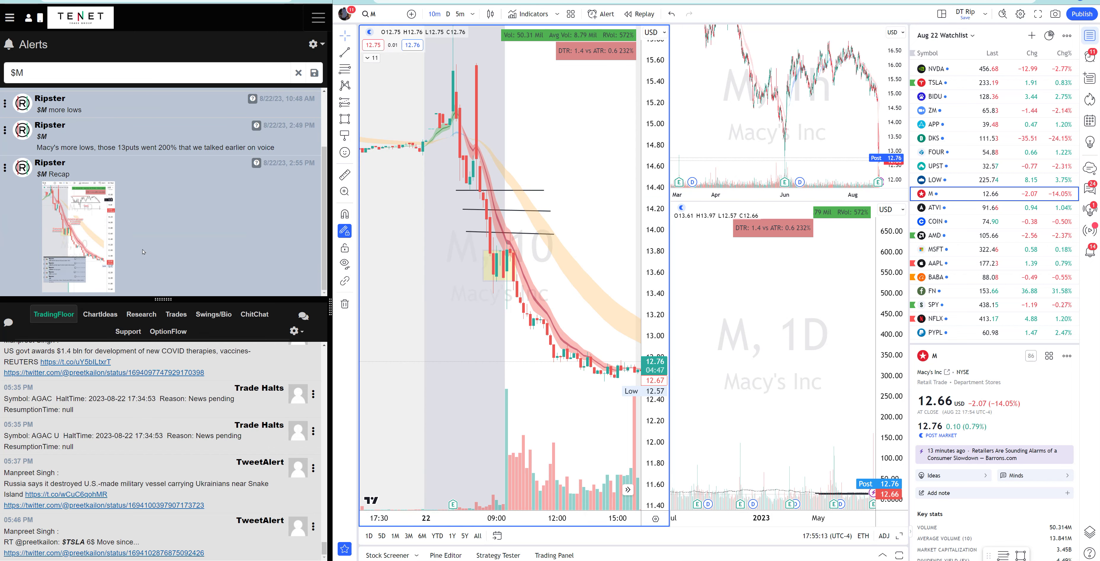
scroll(141, 238, up, 3)
click(297, 75)
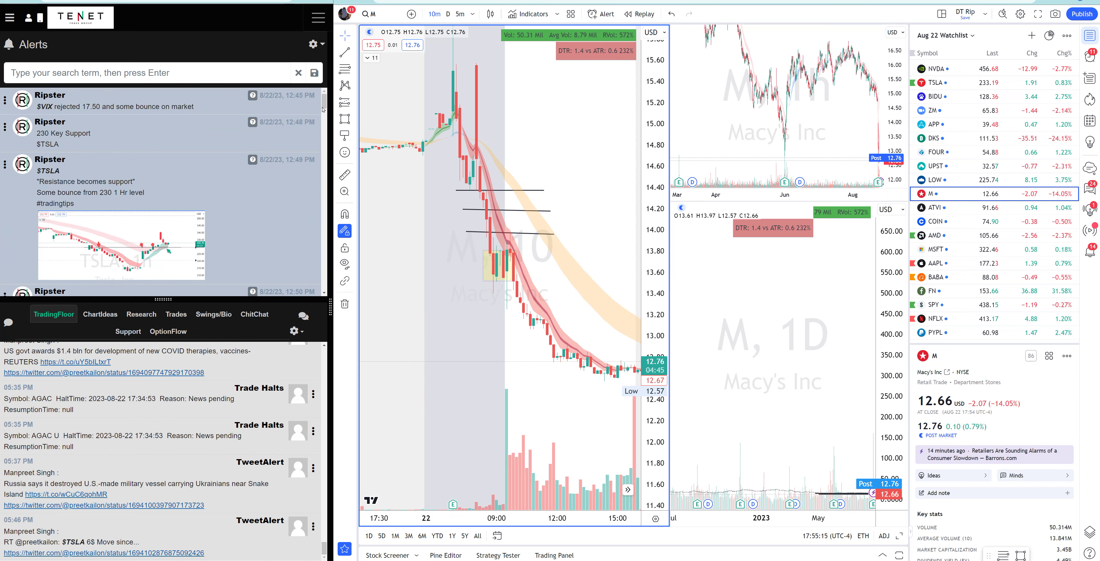
drag(323, 110, 305, 219)
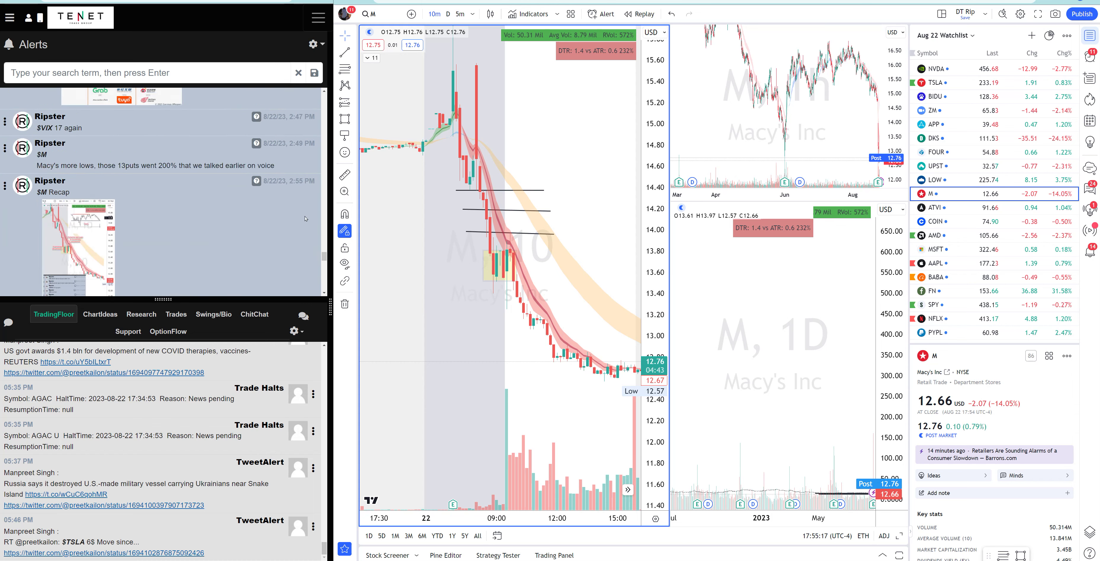
scroll(230, 258, up, 15)
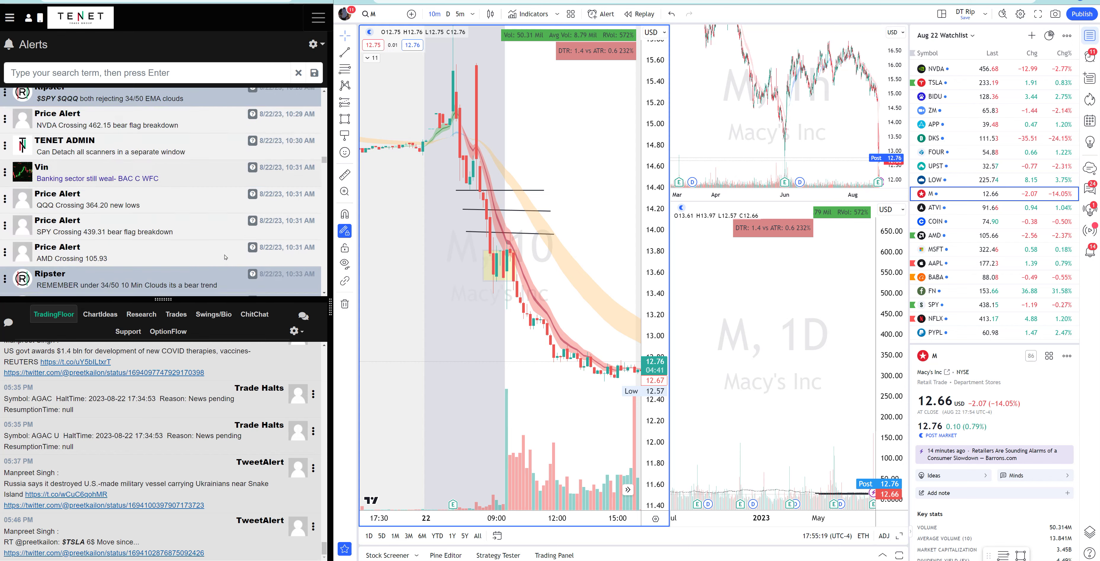
scroll(229, 258, down, 5)
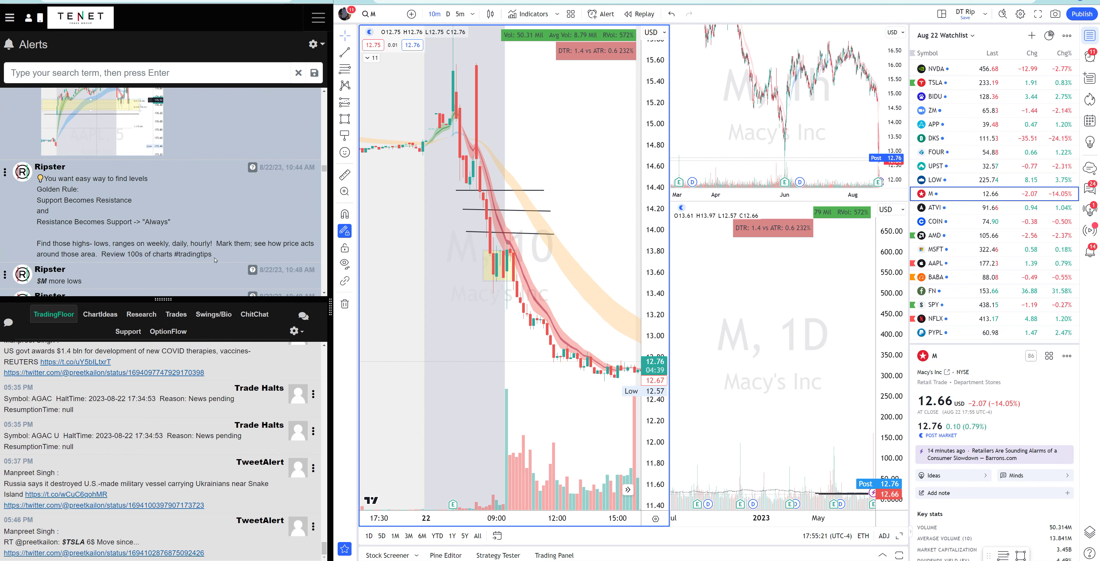
Load AAPL in the charts and highlight the 10:39 AM $AAPL alert about bids at 176.
click(381, 14)
text(AAPL)
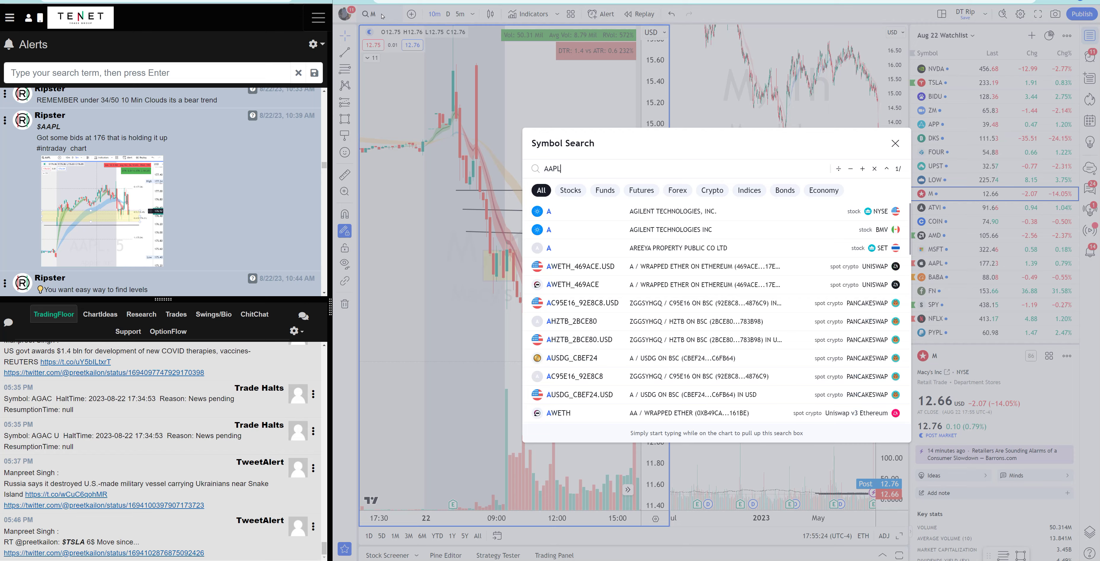
key(Return)
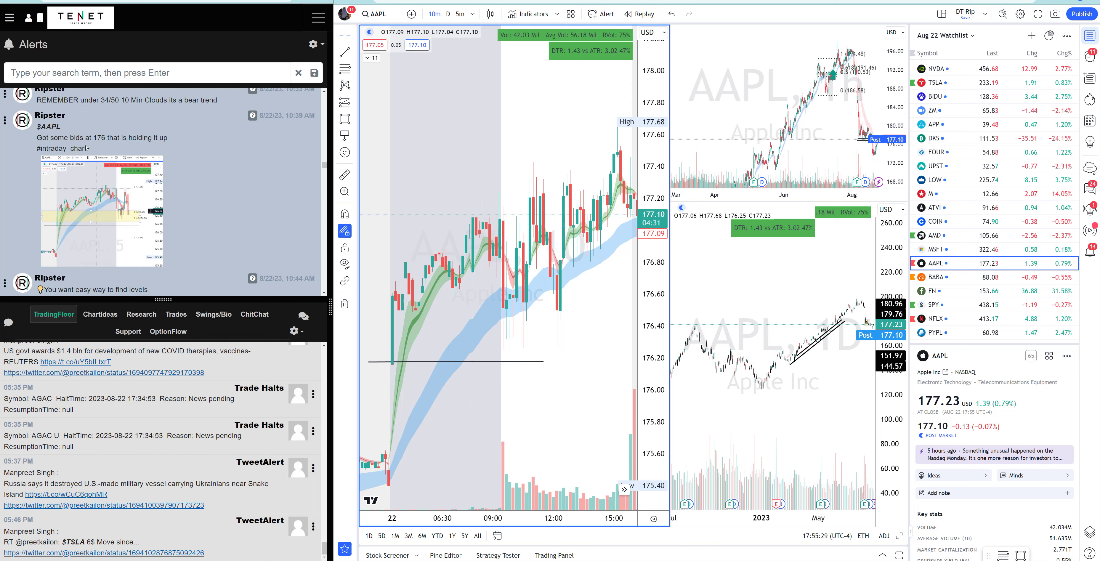
drag(64, 138, 88, 148)
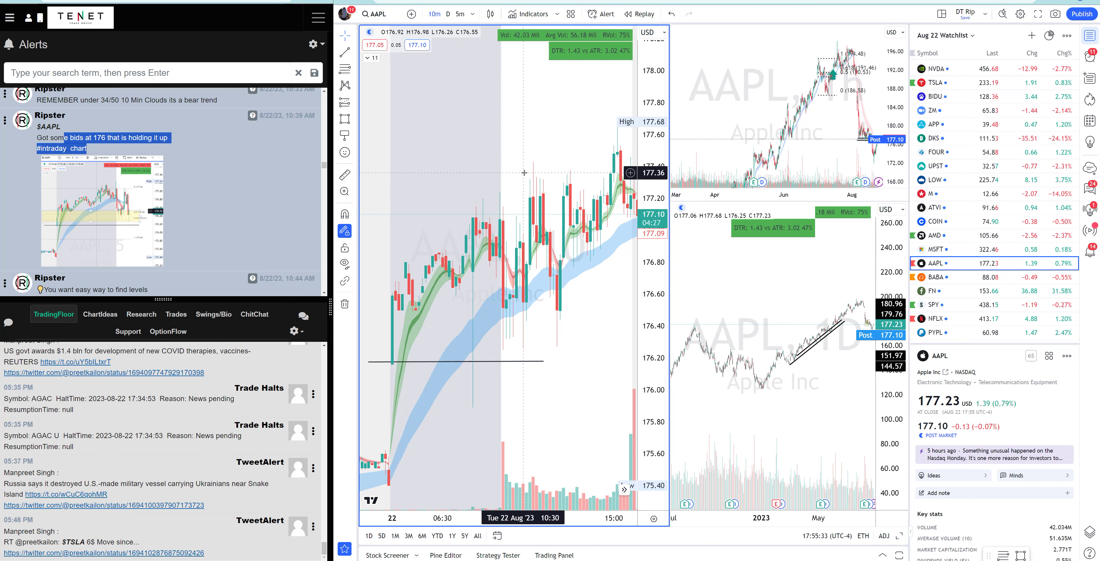
scroll(199, 221, down, 2)
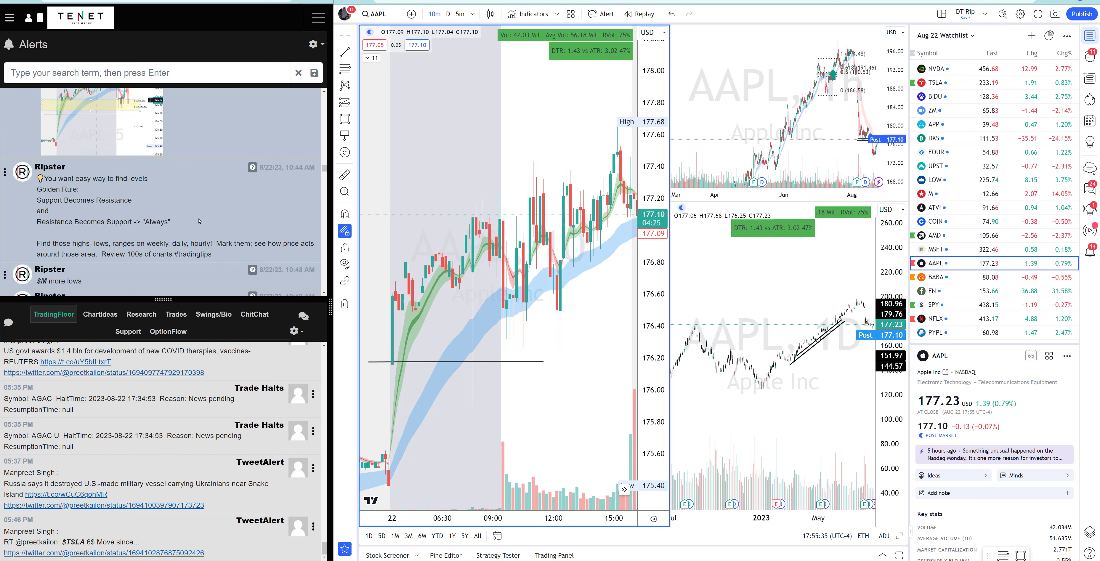
Read on to the 10:49 AM $PANW alert about the short under the EMA clouds and load PANW in the charts.
scroll(200, 231, down, 2)
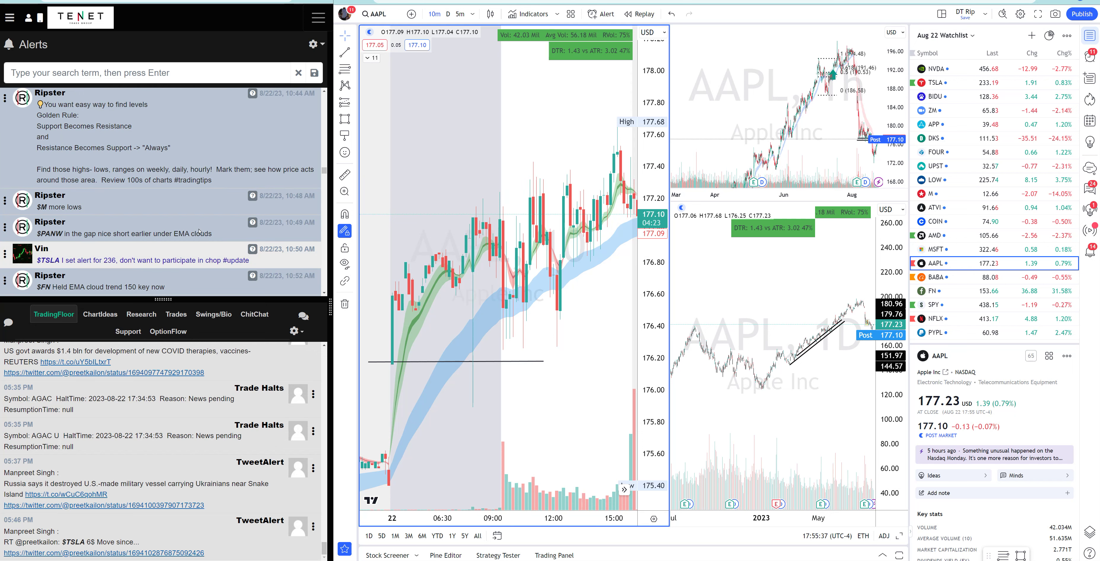
click(380, 15)
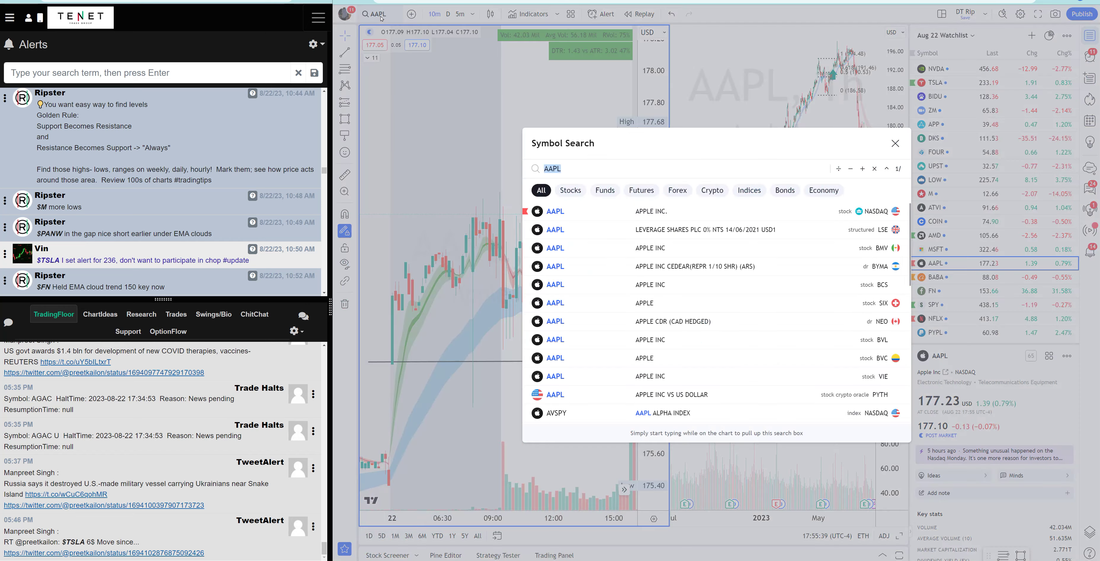
text(PANW)
key(Return)
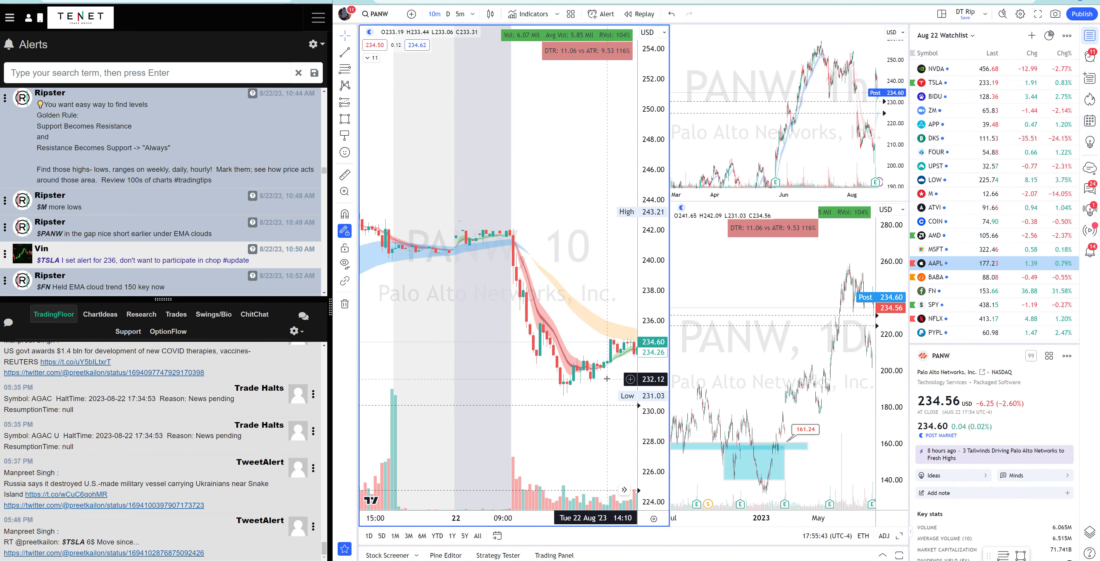
Load NVAX in the charts.
click(377, 17)
text(NVAX)
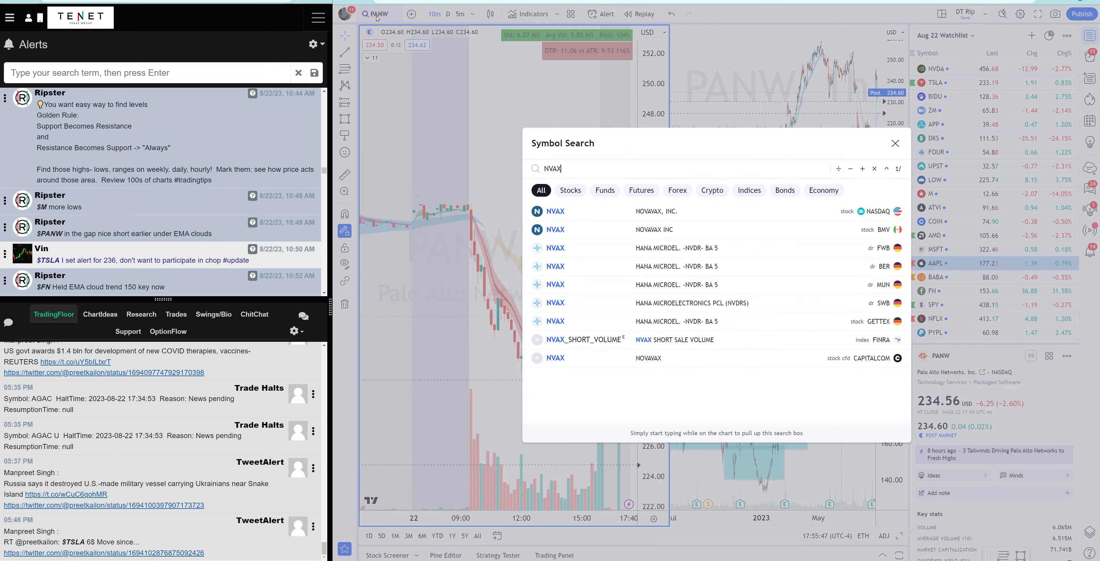
key(Return)
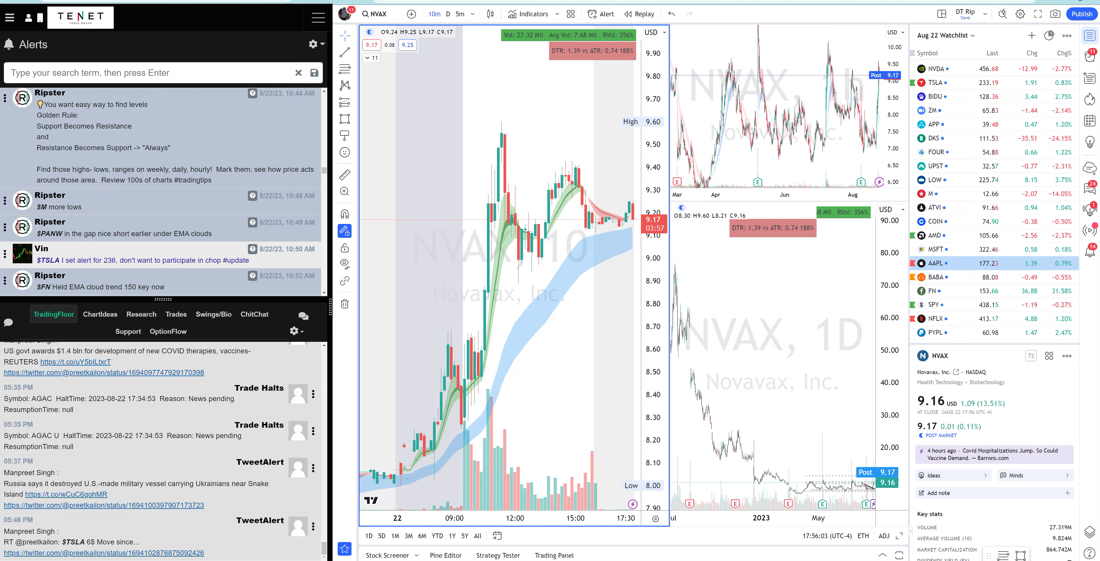
Switch to the browser window with the $NVAX post on X, enlarge the page, and return to the latest $NVAX search results.
key(alt+Tab)
key(ctrl+plus)
key(ctrl+plus)
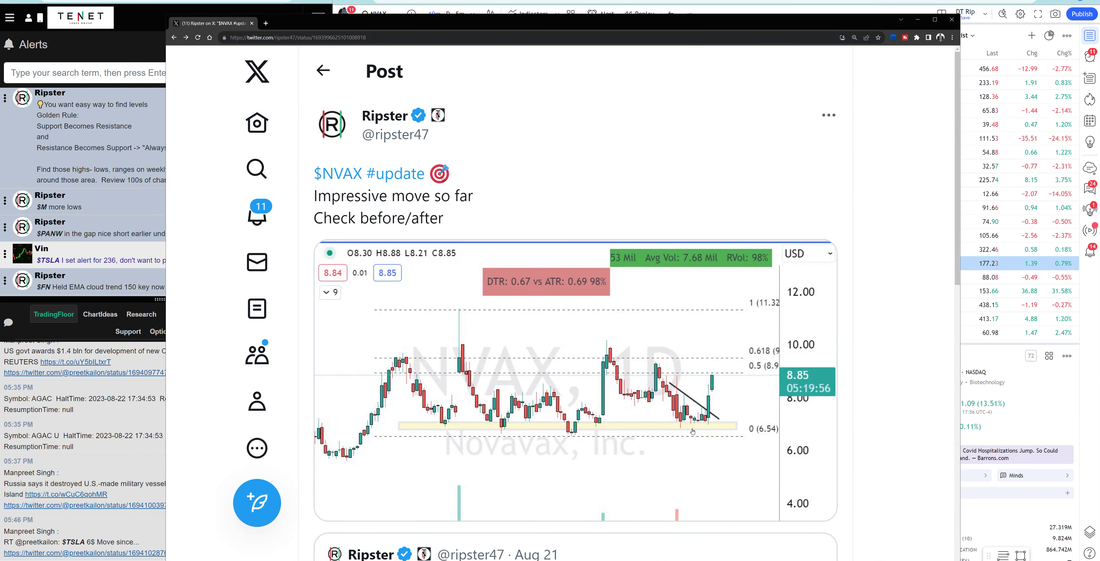
click(333, 72)
scroll(596, 409, up, 5)
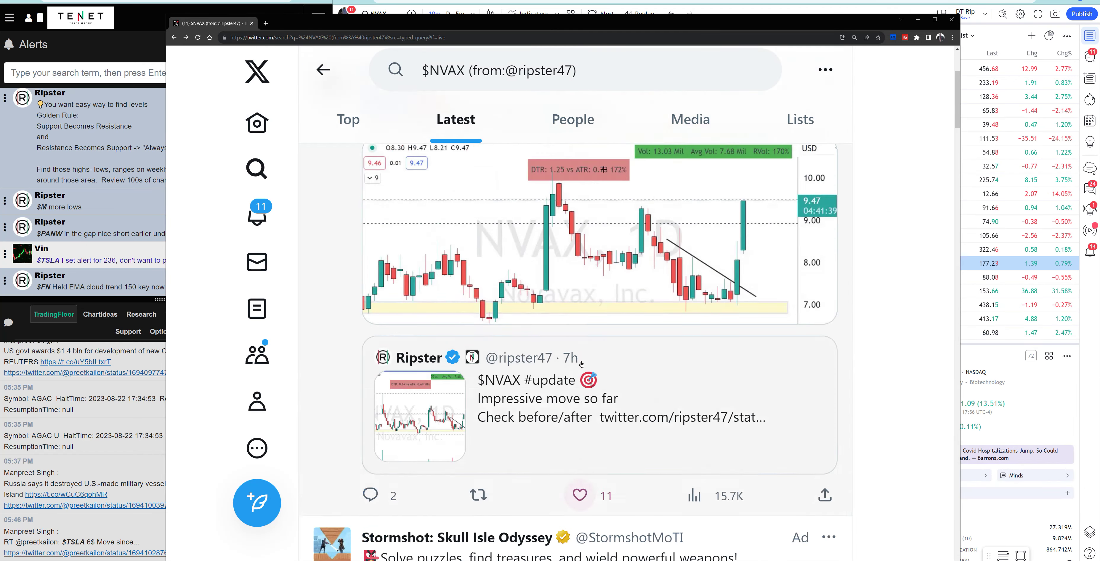
scroll(680, 313, down, 3)
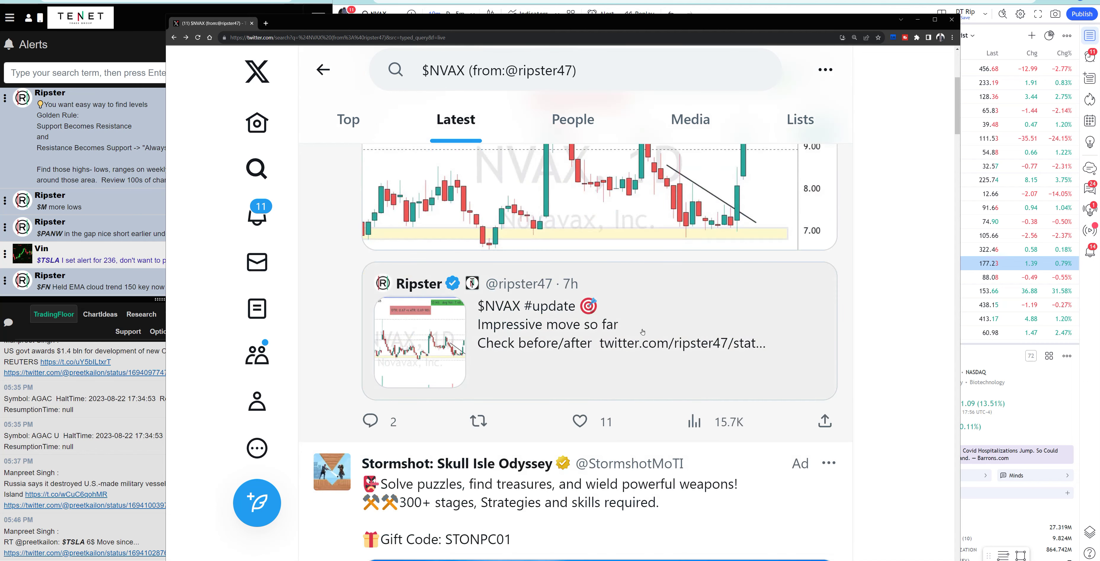
Open the $NVAX "Impressive move so far" post and its quoted Aug 21 post, review both charts, and return to the trading charts.
click(666, 358)
scroll(664, 463, down, 5)
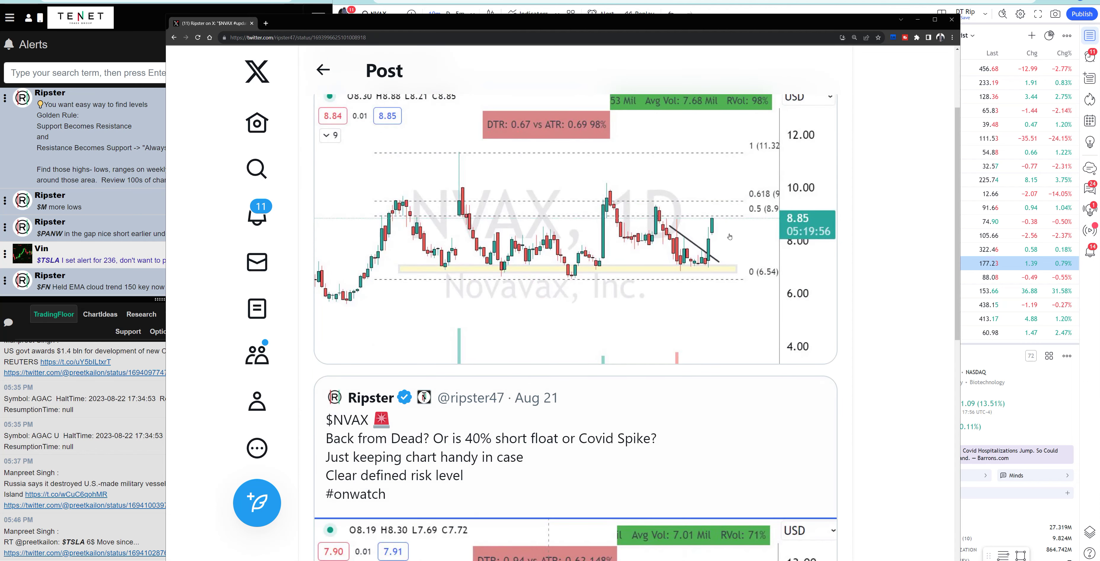
scroll(729, 237, down, 5)
click(744, 399)
scroll(744, 400, down, 5)
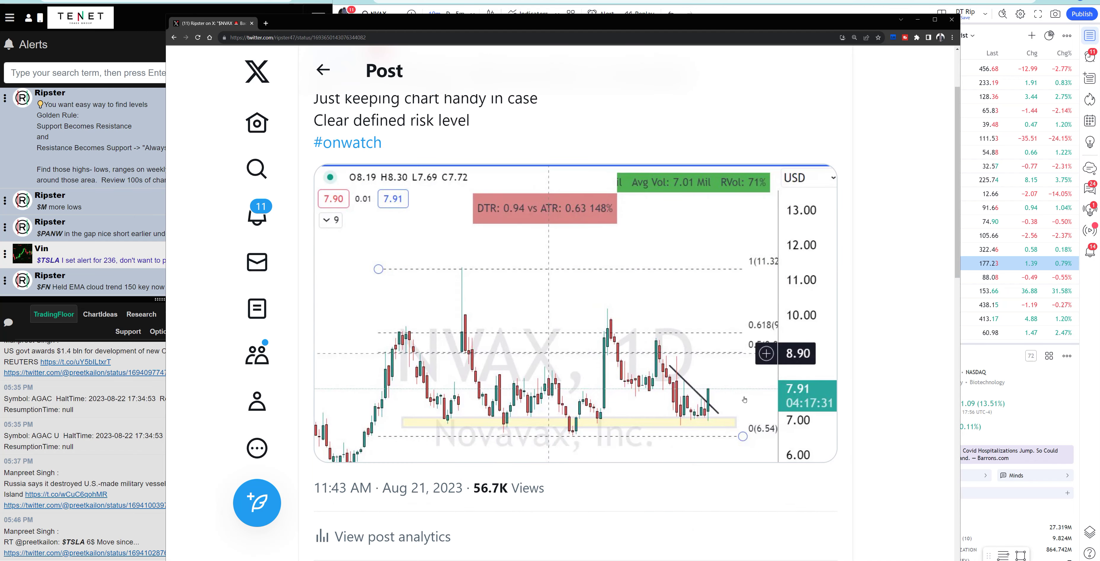
scroll(535, 262, up, 2)
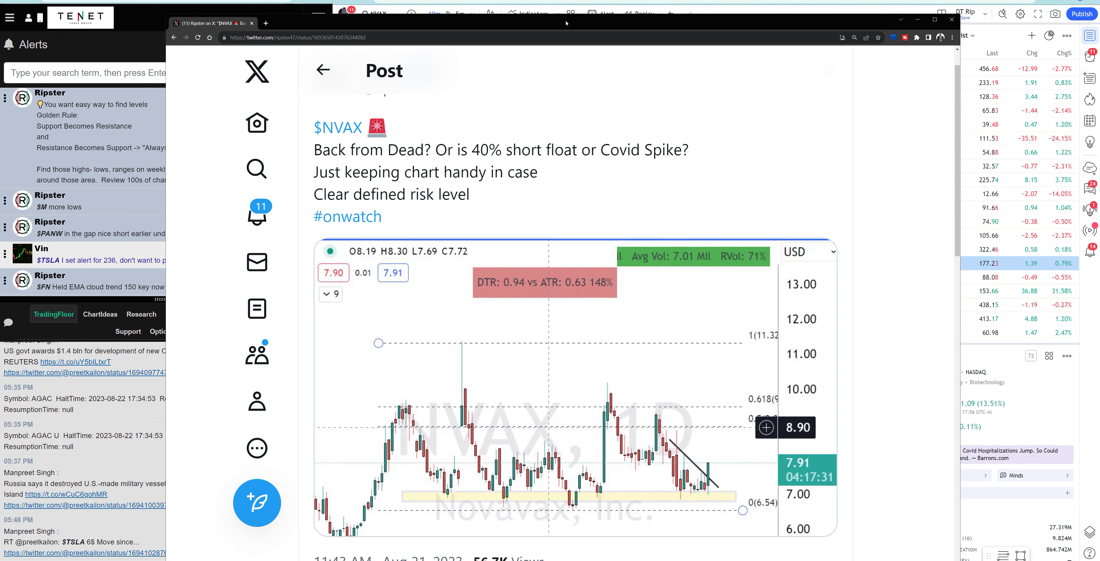
key(super+Down)
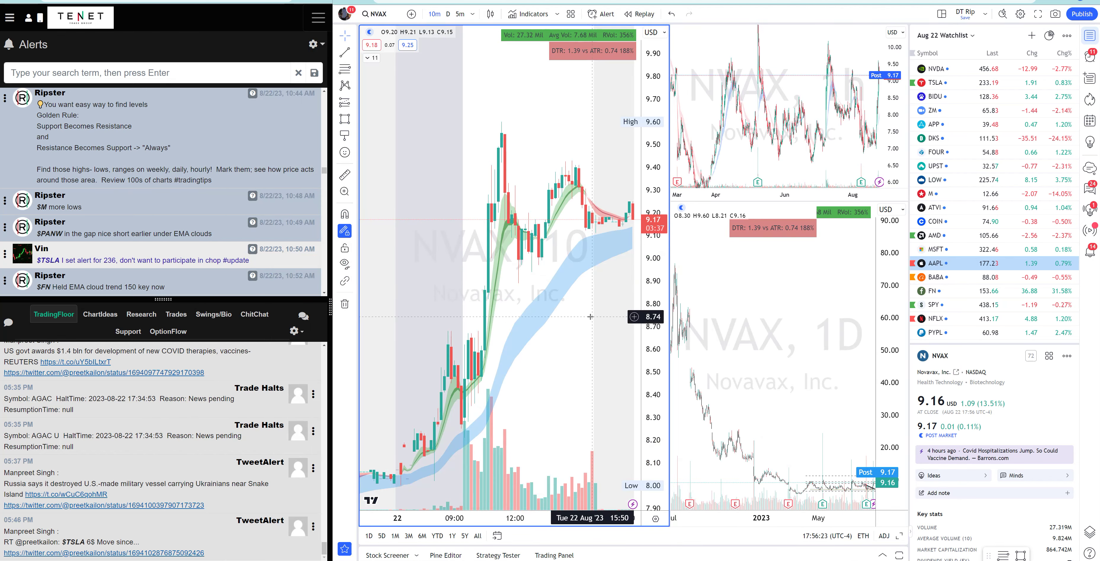
Move through the alerts past the 10:50 AM $TSLA update and load TSLA in the charts.
scroll(491, 291, down, 3)
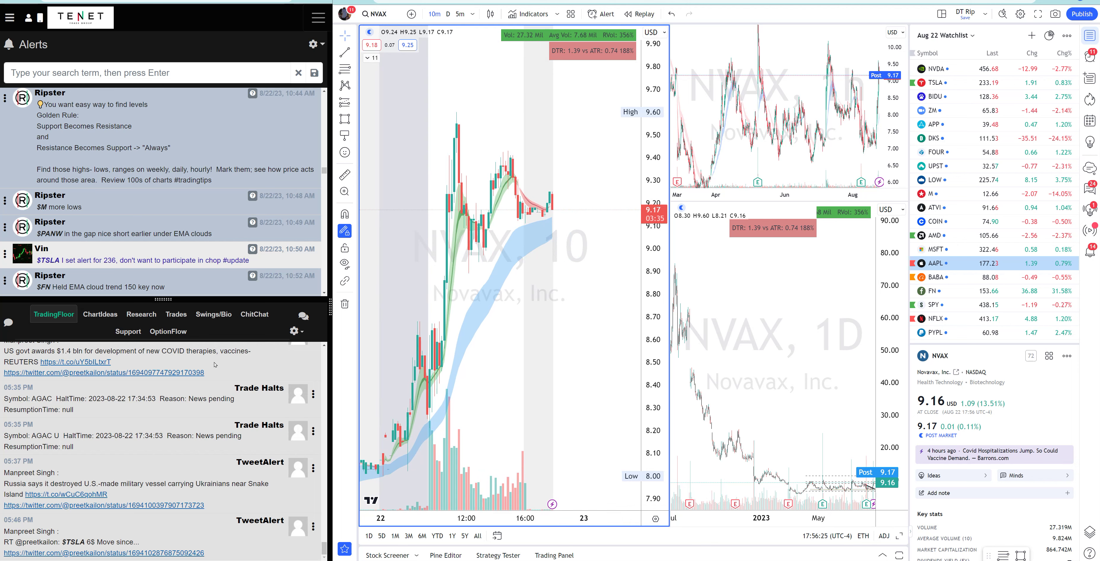
scroll(206, 267, down, 3)
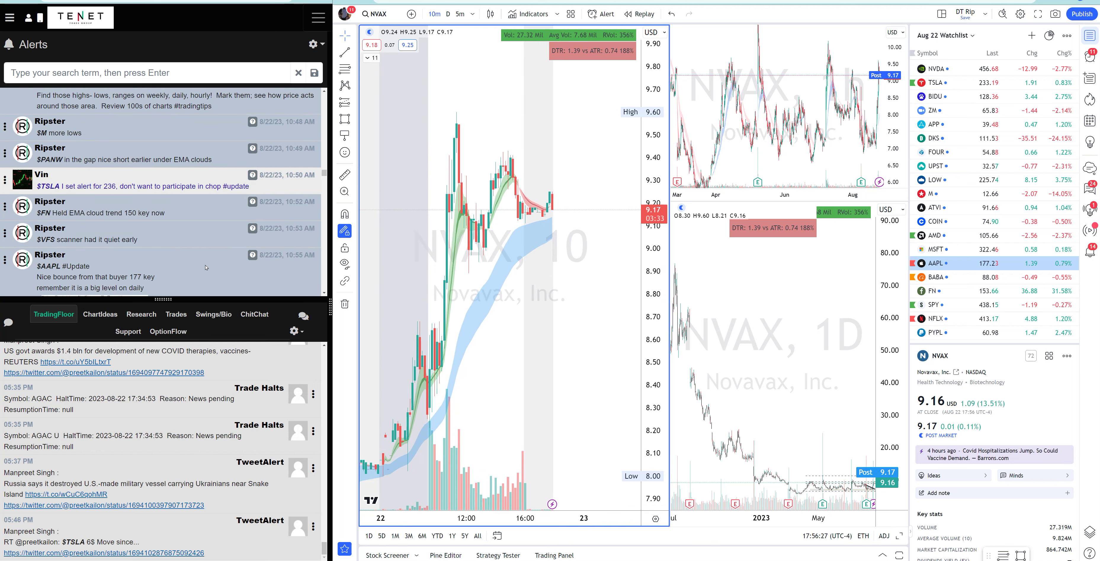
scroll(205, 267, down, 1)
click(371, 14)
text(TSLA)
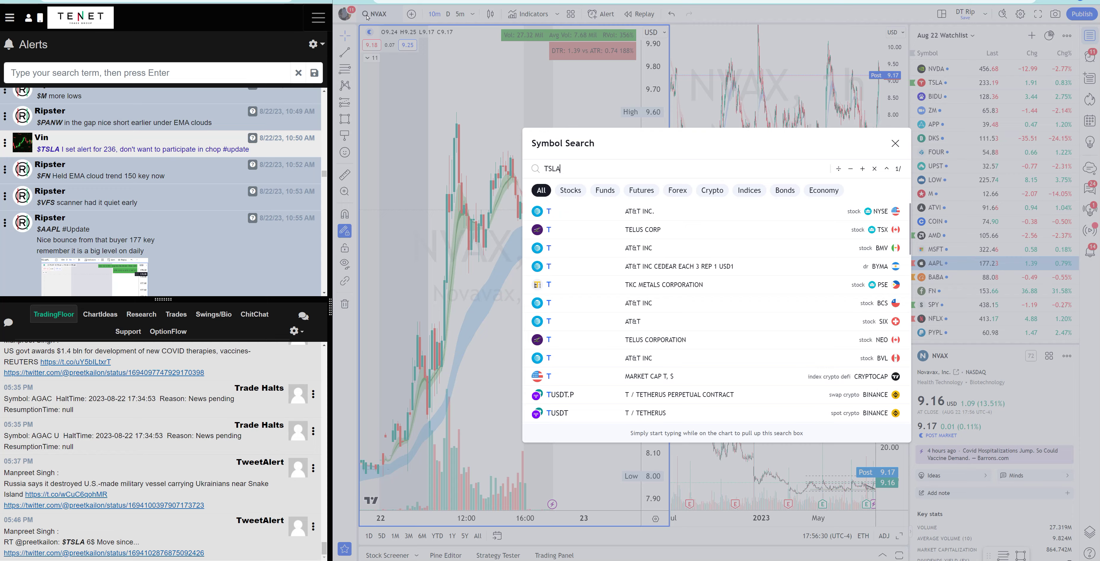
key(Return)
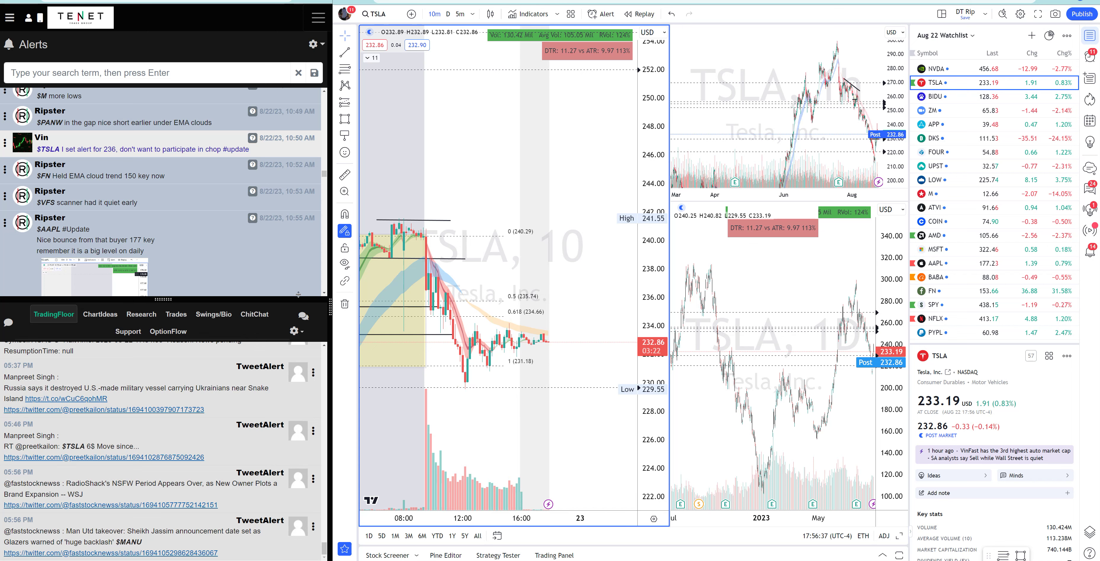
Look through the alerts from 10:55 AM to about 12:20 PM against the 10-minute TSLA chart.
scroll(268, 252, down, 1)
scroll(268, 252, down, 4)
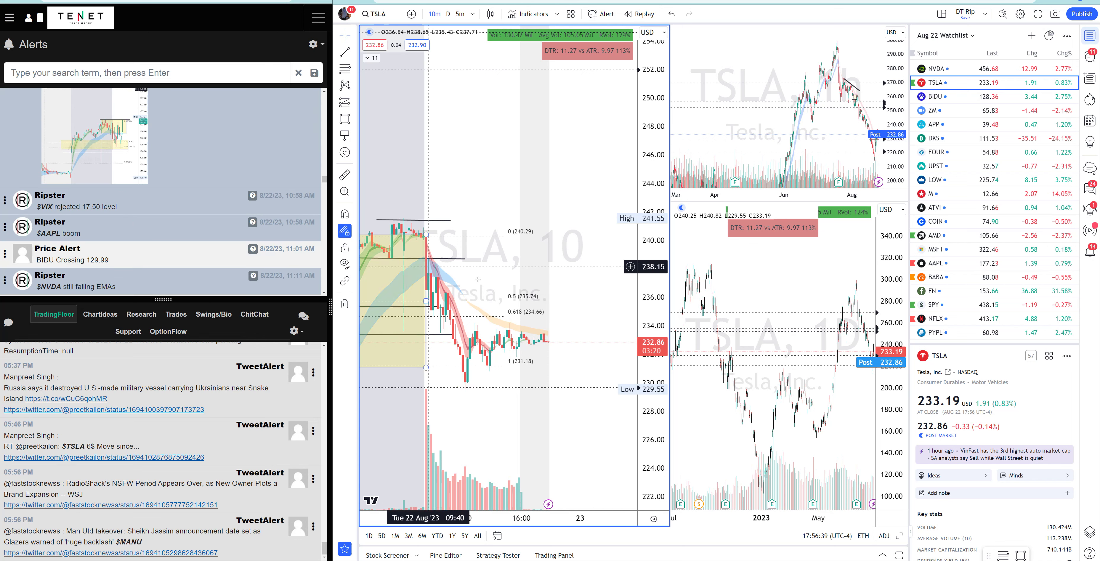
scroll(375, 196, down, 2)
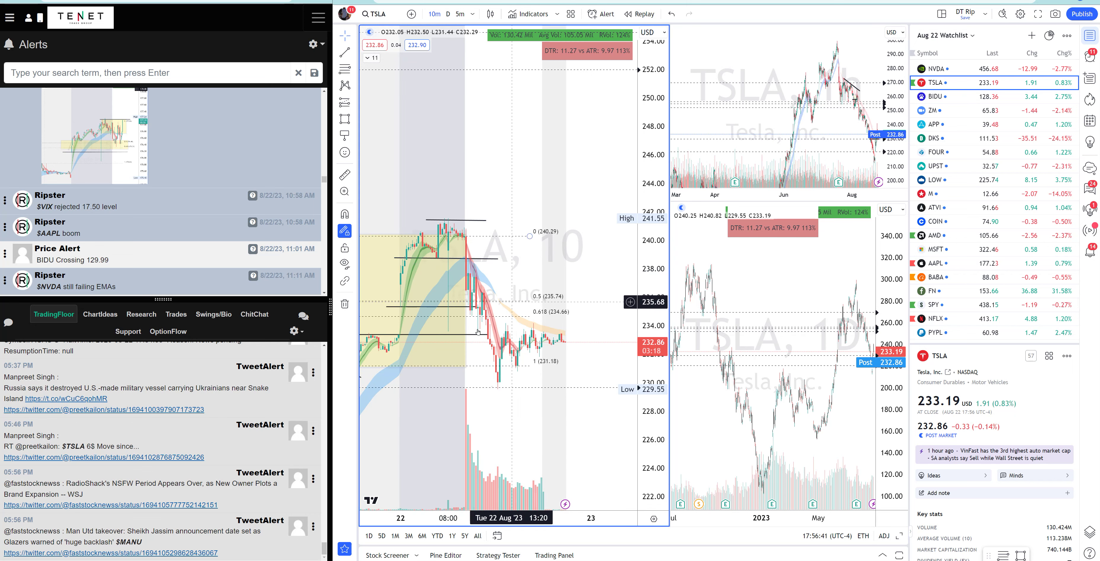
scroll(175, 248, down, 2)
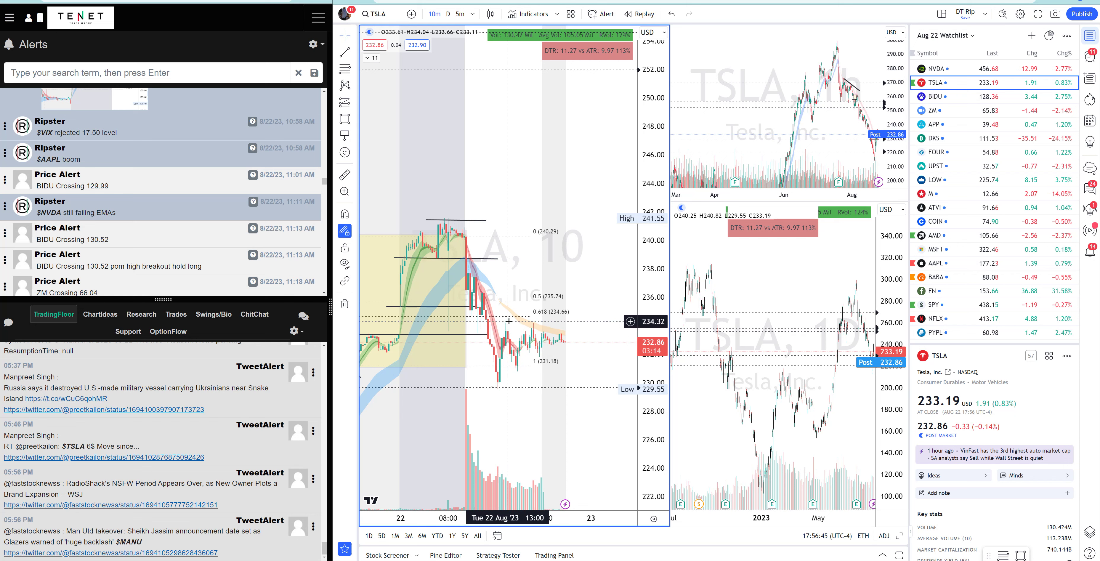
scroll(209, 264, down, 1)
scroll(127, 244, down, 1)
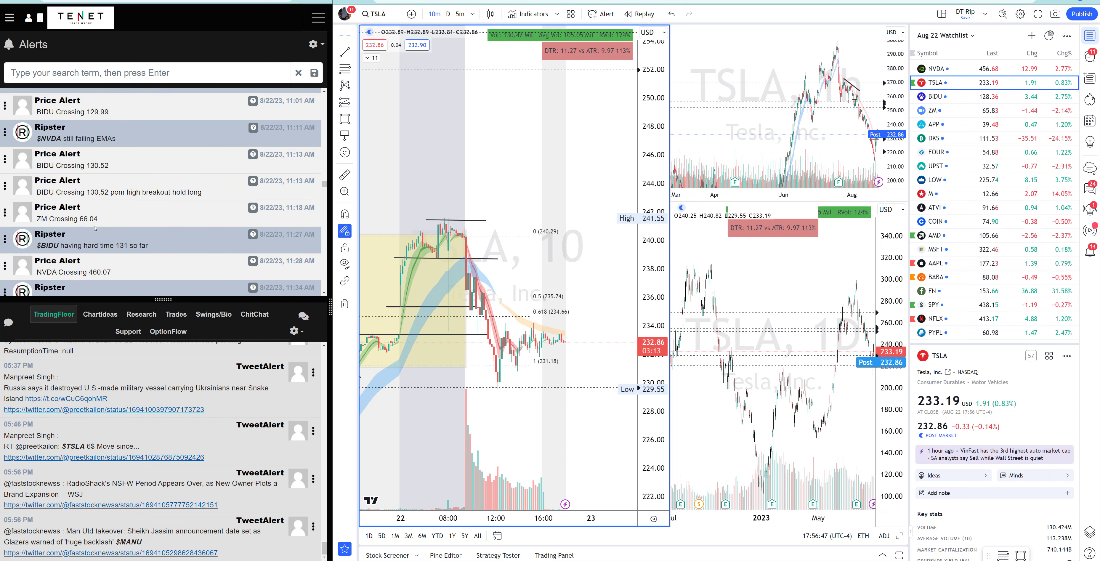
scroll(127, 217, down, 1)
scroll(170, 278, down, 10)
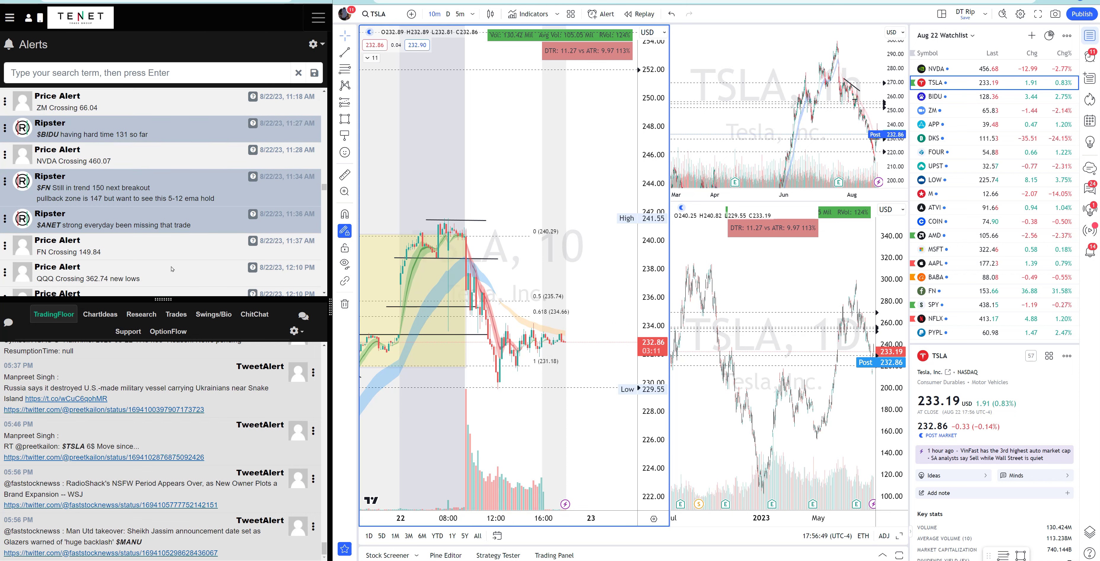
scroll(172, 269, down, 3)
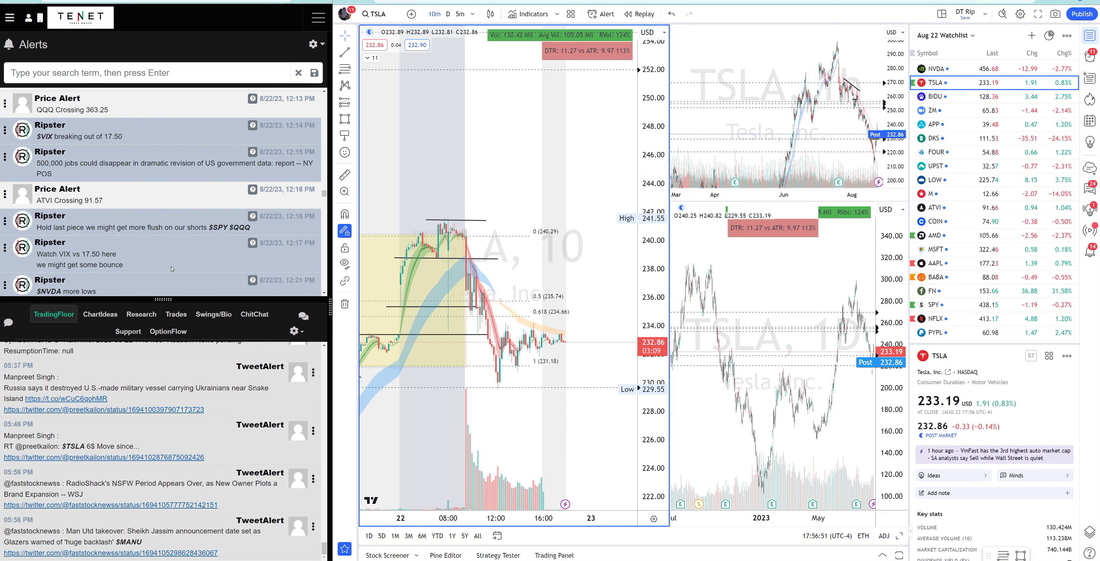
Load VIX in the charts.
click(390, 19)
text(VIX)
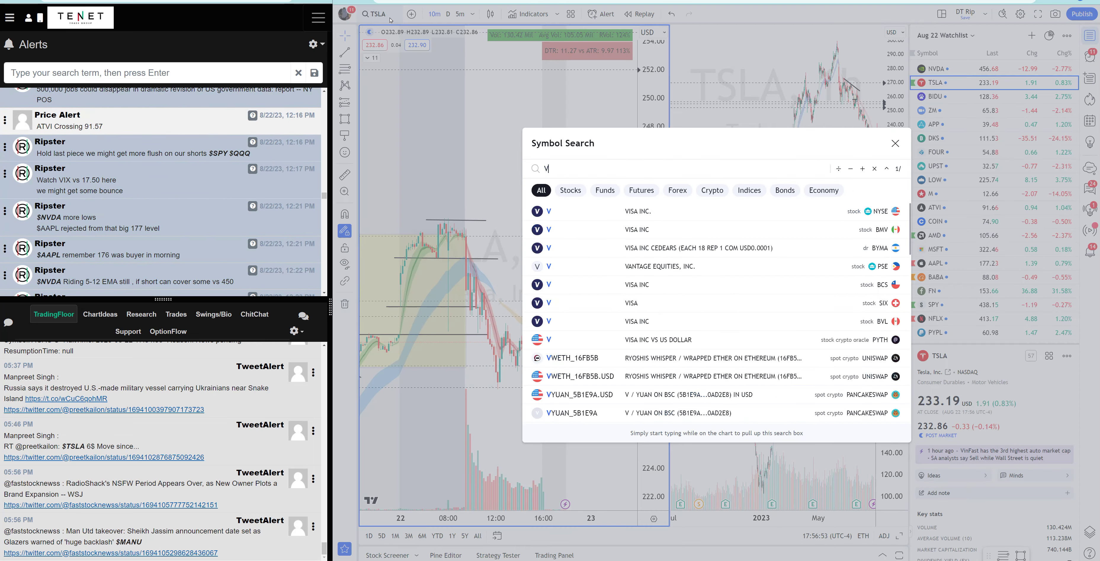
key(Return)
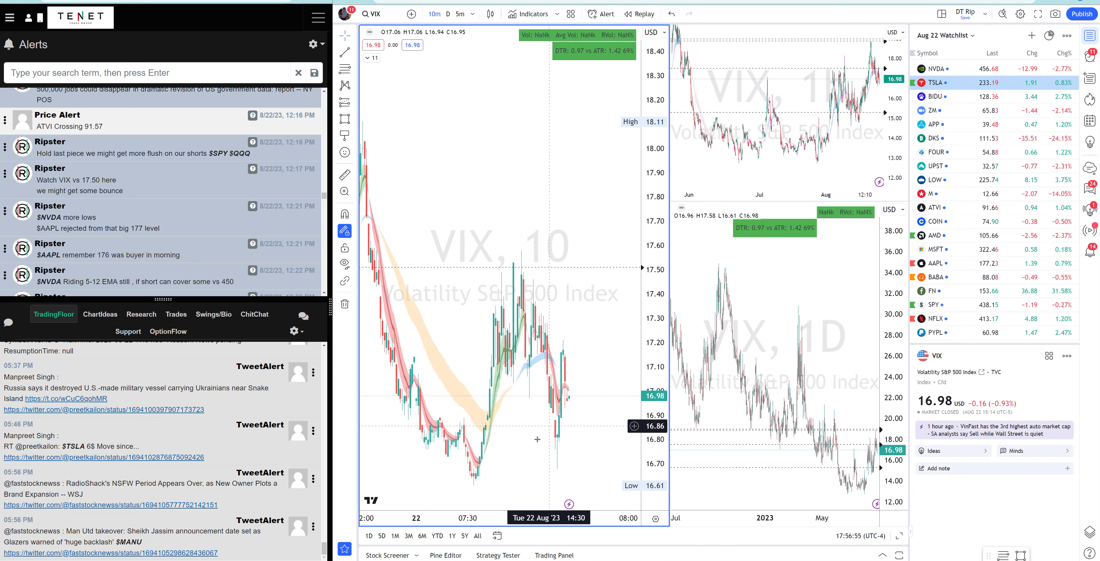
Read on to the 12:38 PM $HKD alert and load HKD in the charts.
scroll(162, 278, down, 3)
scroll(162, 278, down, 5)
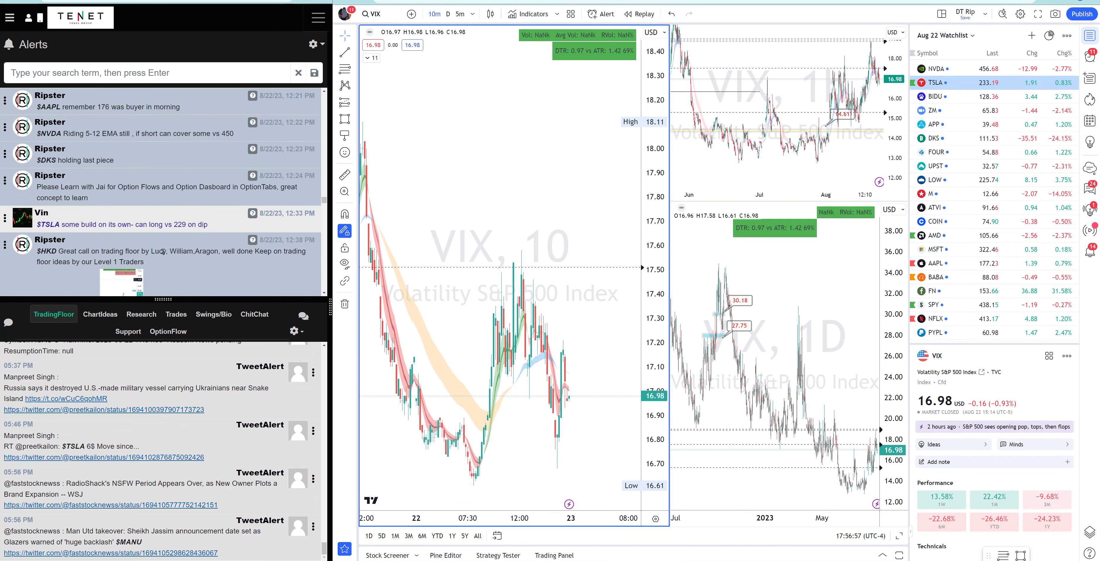
click(373, 14)
text(HKD)
key(Return)
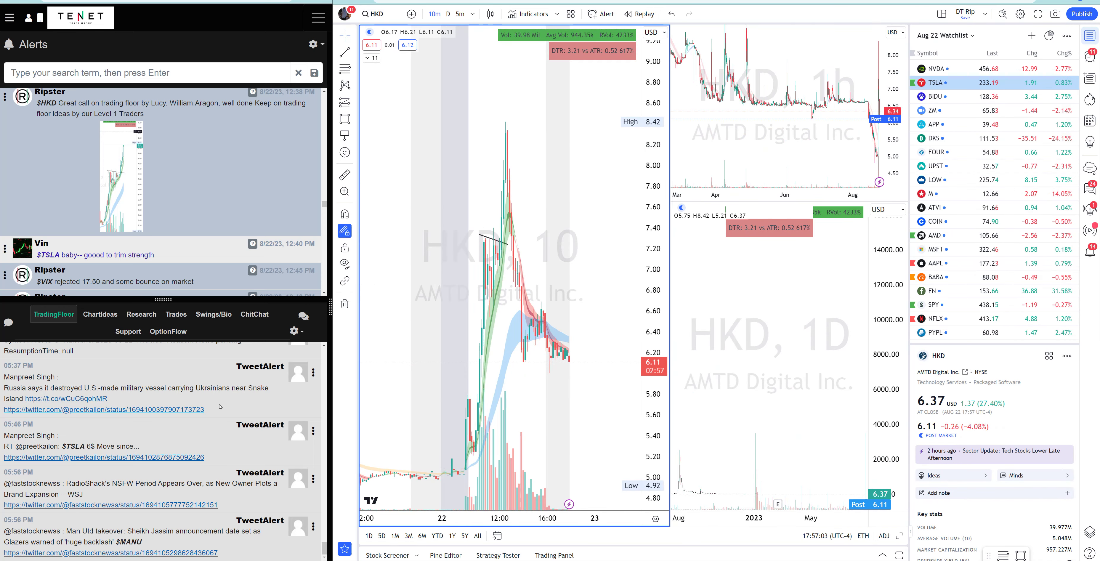
Search the TradingFloor chat for HKD, read its messages back to the 09:20 AM repurchase news, and clear the search.
scroll(222, 414, up, 5)
click(301, 332)
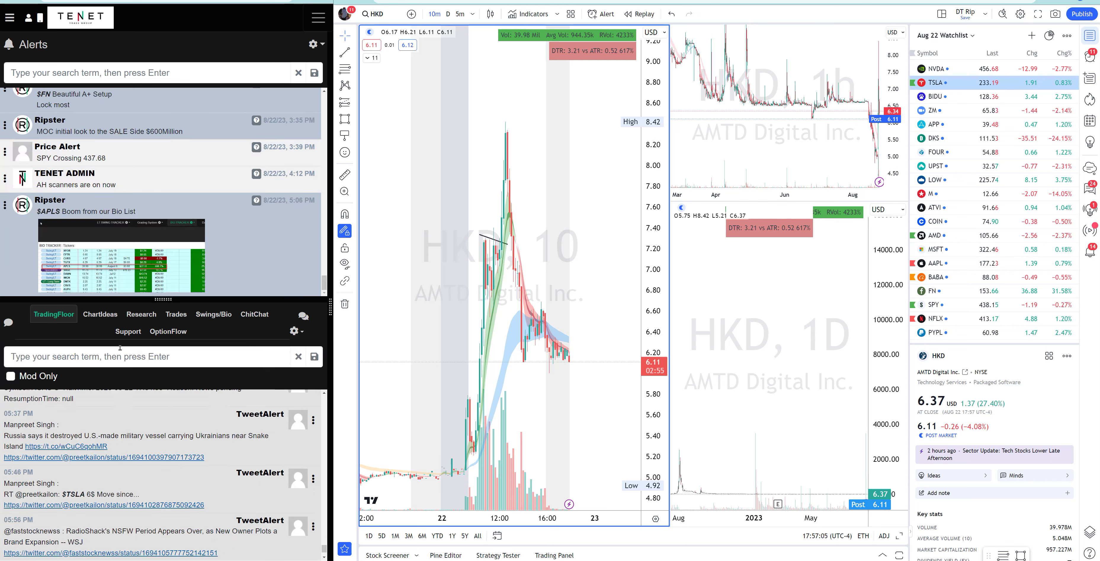
click(116, 356)
text(HKS)
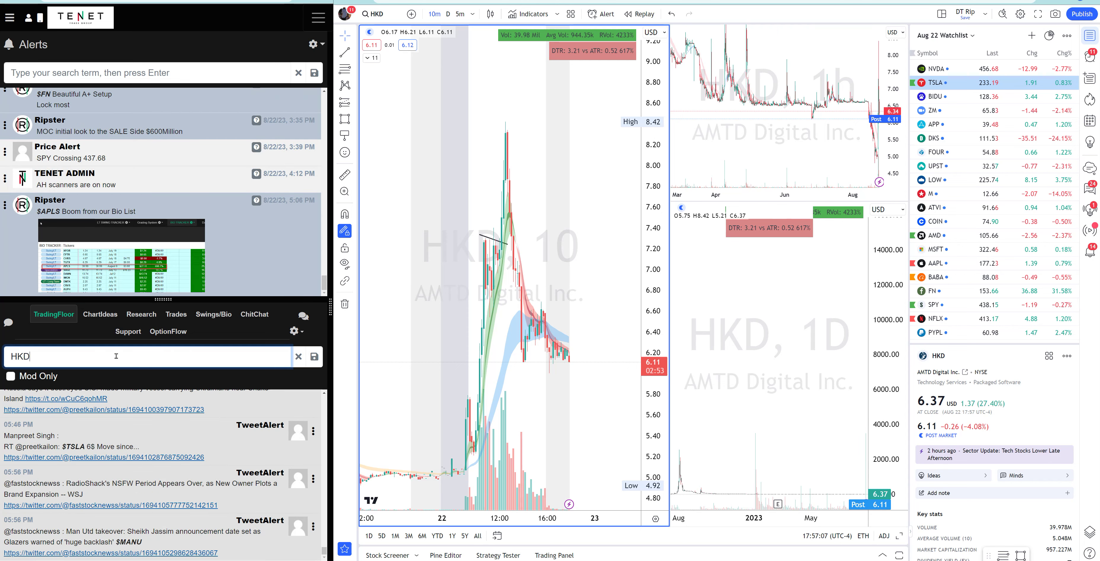
key(Return)
scroll(164, 506, up, 2)
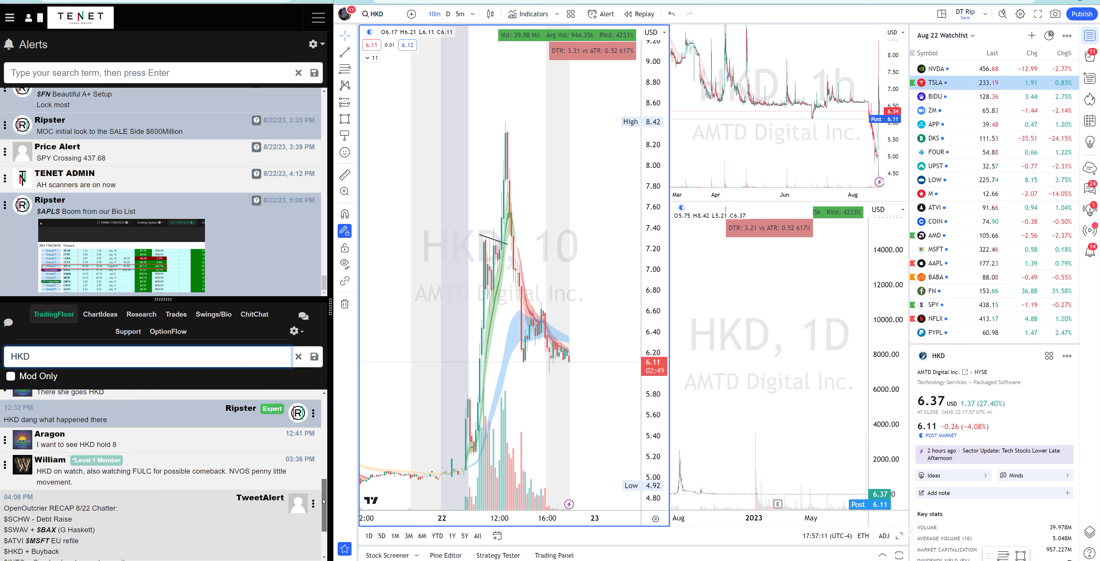
drag(325, 504, 325, 401)
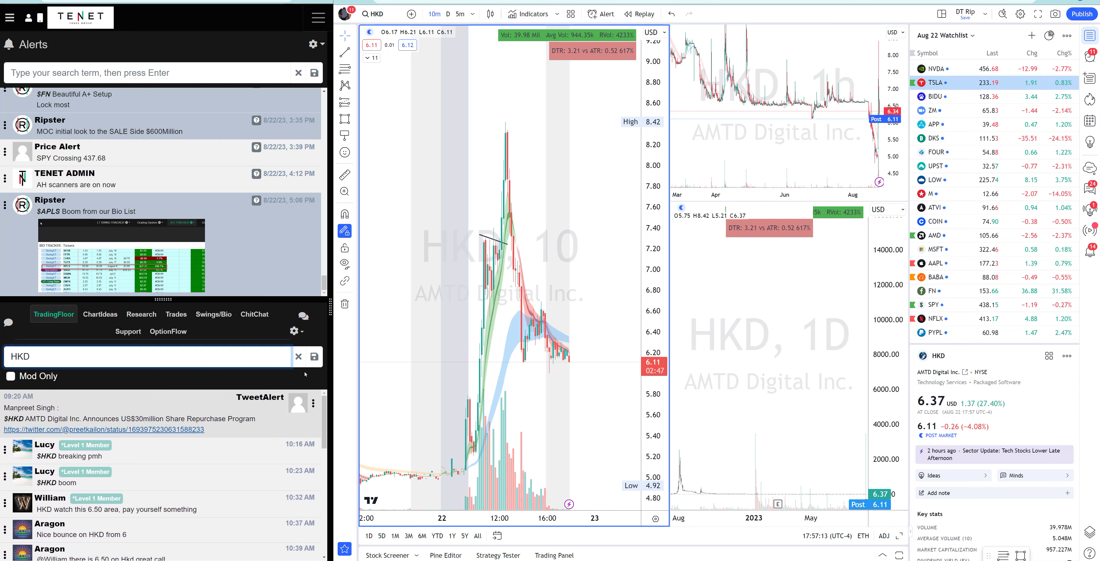
click(298, 356)
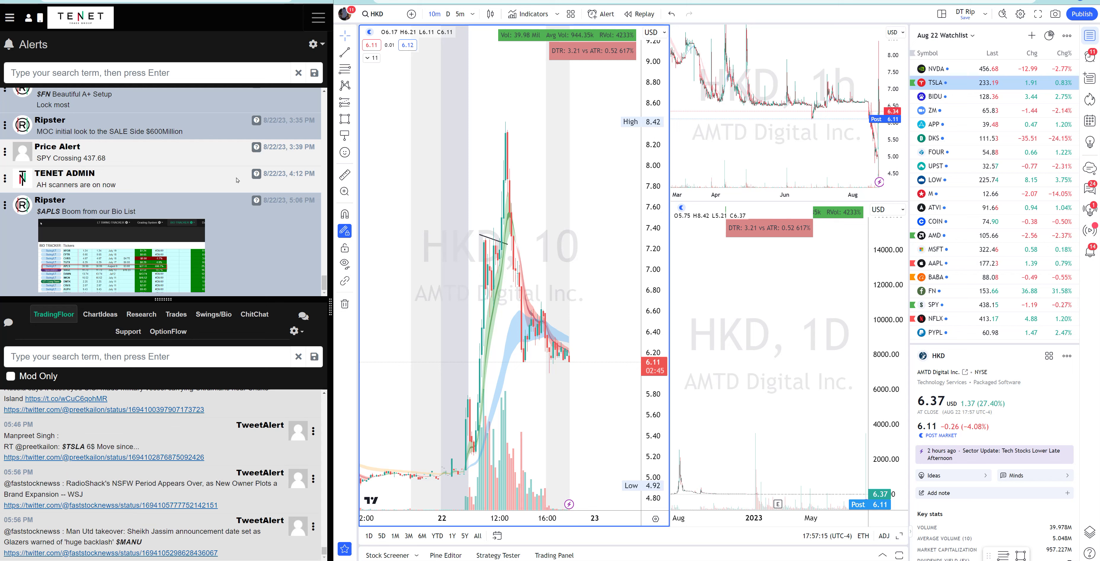
Look back through the 22 August alerts from the 5:06 PM $APLS post to about 1:15 PM.
scroll(221, 238, up, 5)
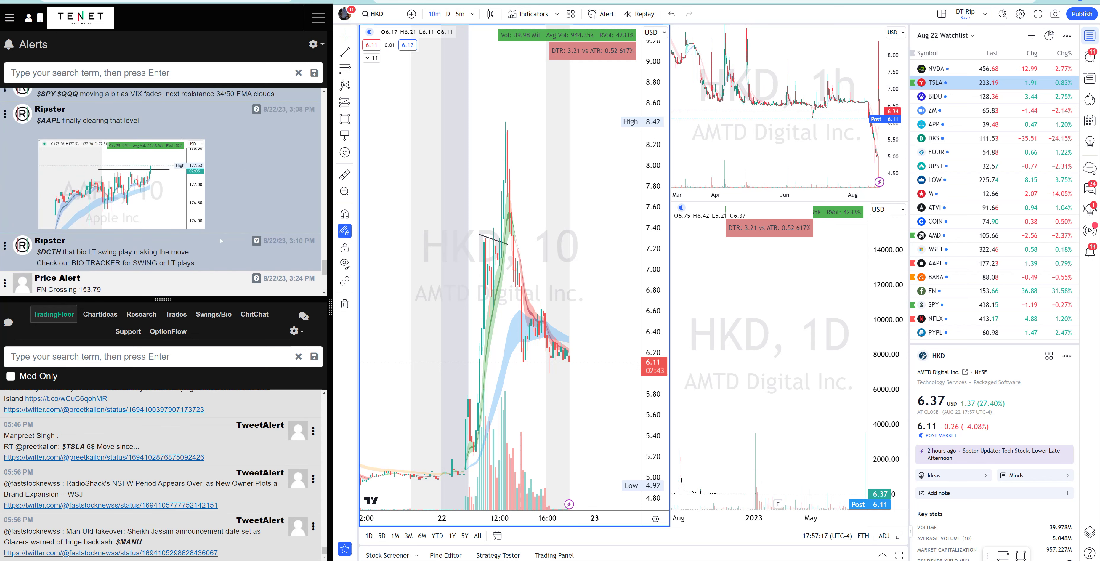
scroll(224, 248, up, 3)
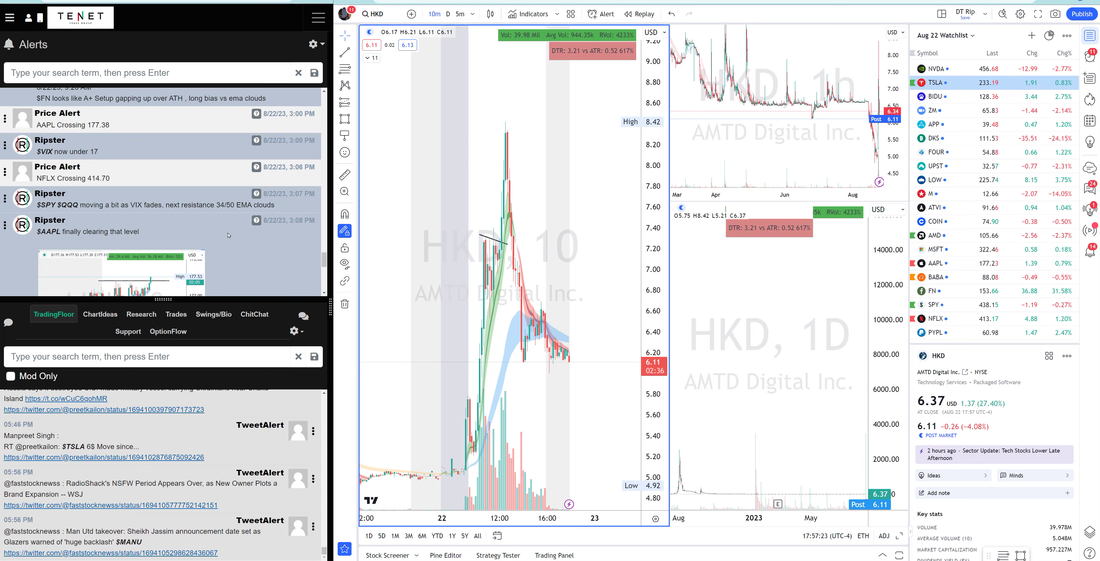
scroll(228, 235, up, 2)
scroll(247, 182, up, 5)
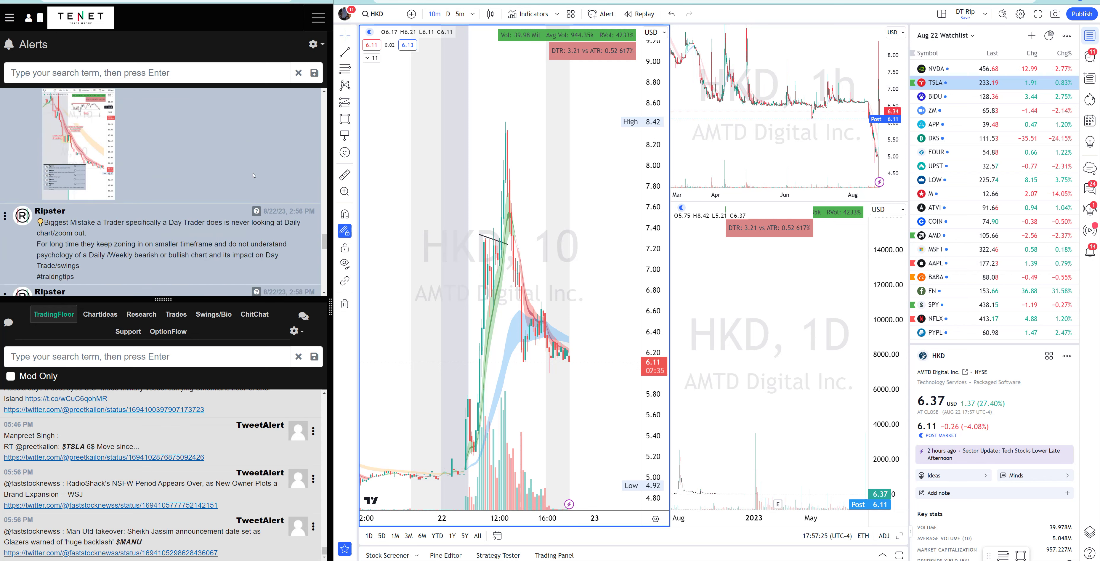
scroll(238, 178, up, 5)
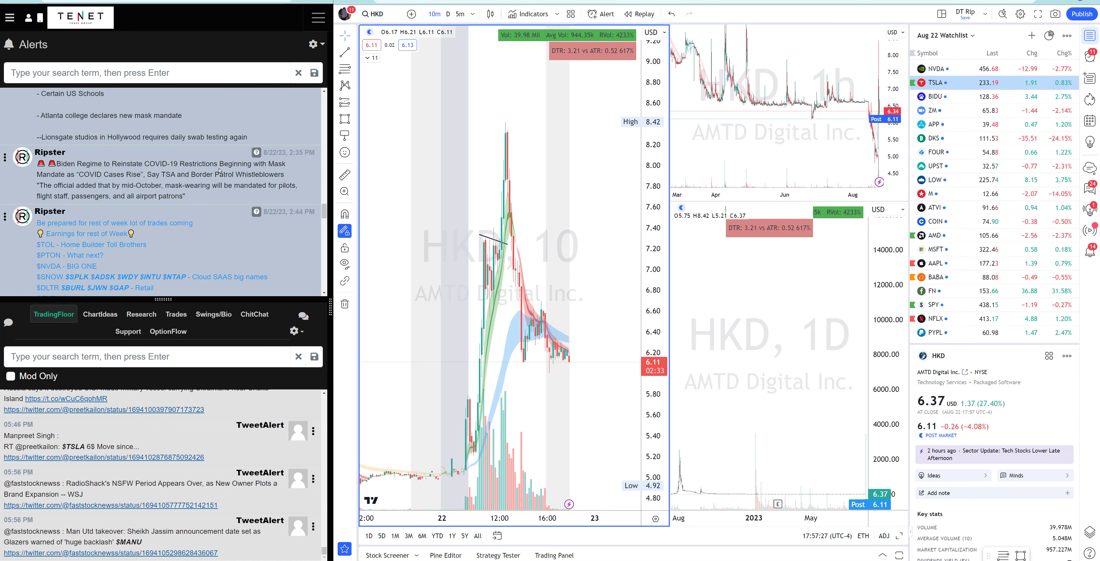
scroll(220, 171, up, 10)
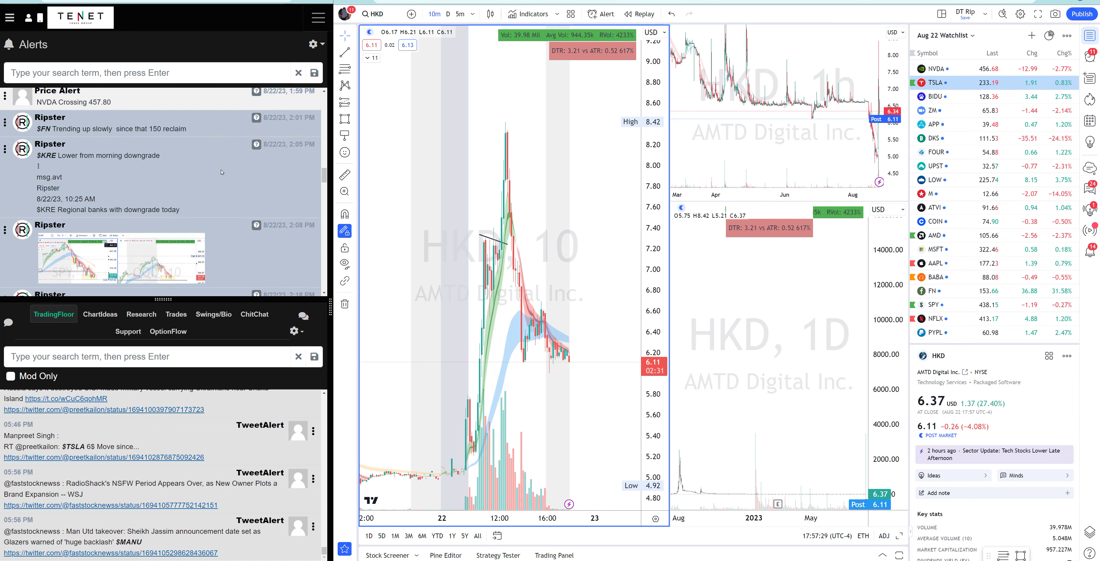
scroll(221, 172, up, 6)
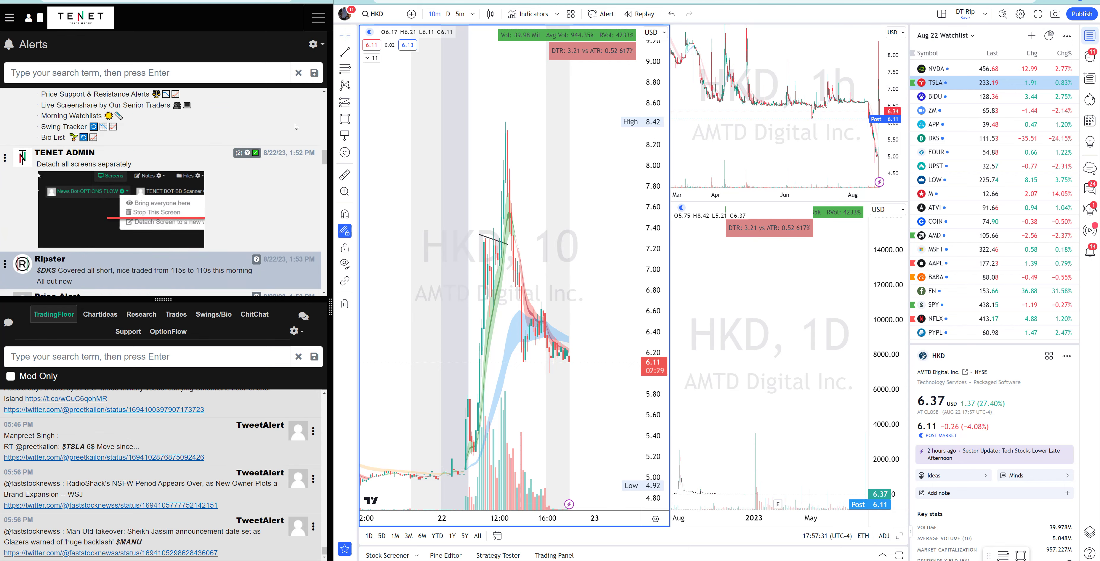
scroll(190, 181, up, 5)
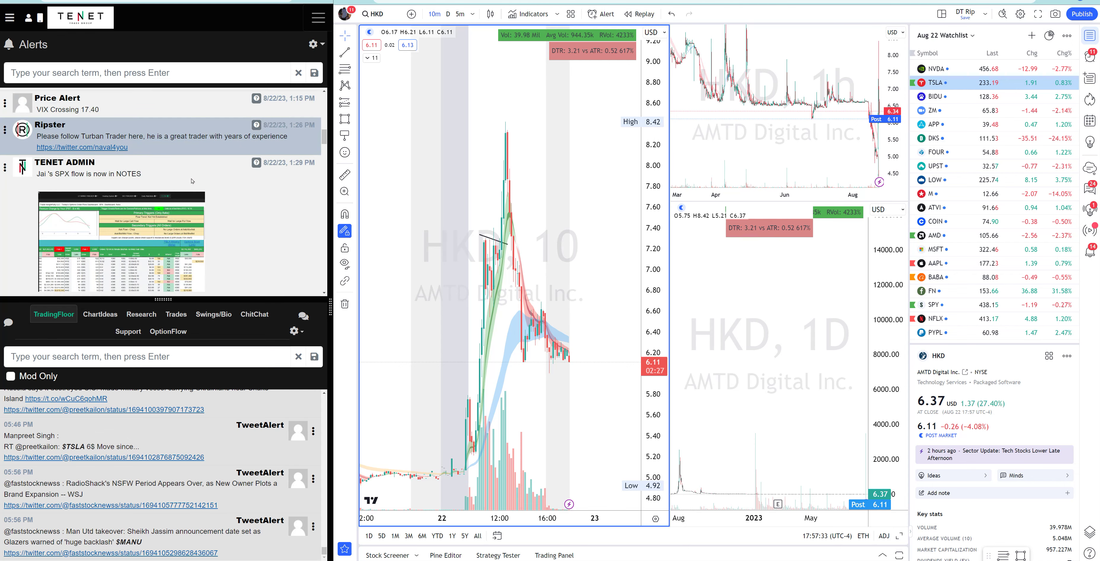
Load KRE in the charts and bring its 21 and 22 August price action into view on the 10-minute chart.
click(377, 18)
text(KRE)
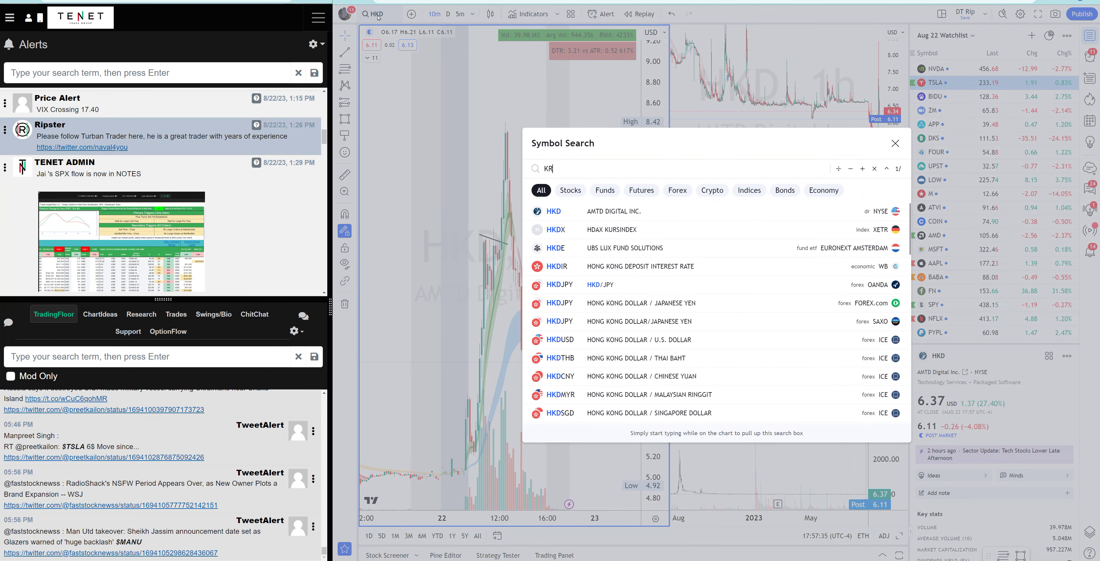
key(Return)
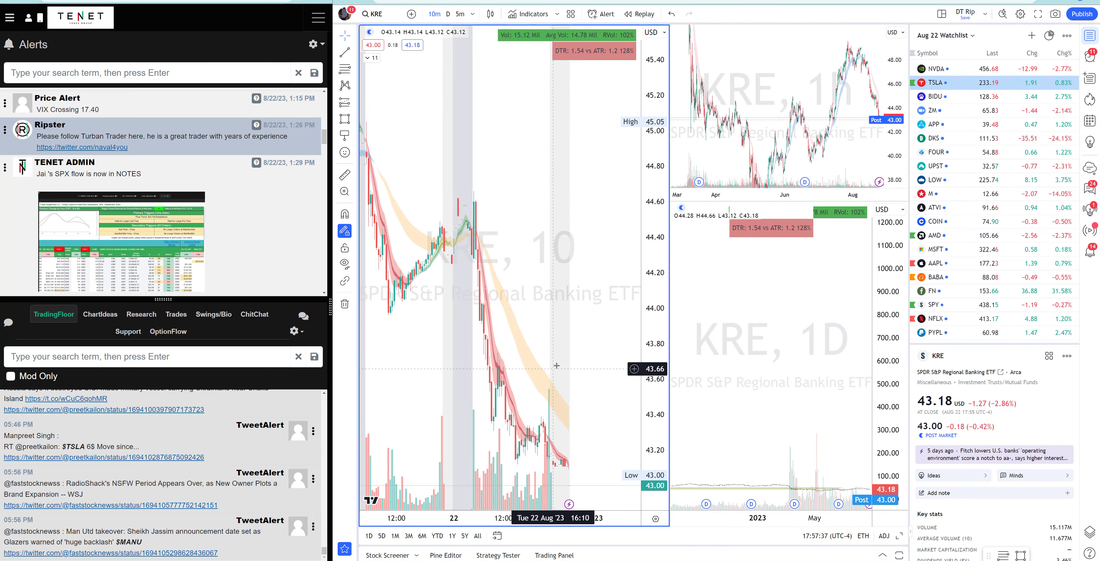
drag(586, 310, 606, 223)
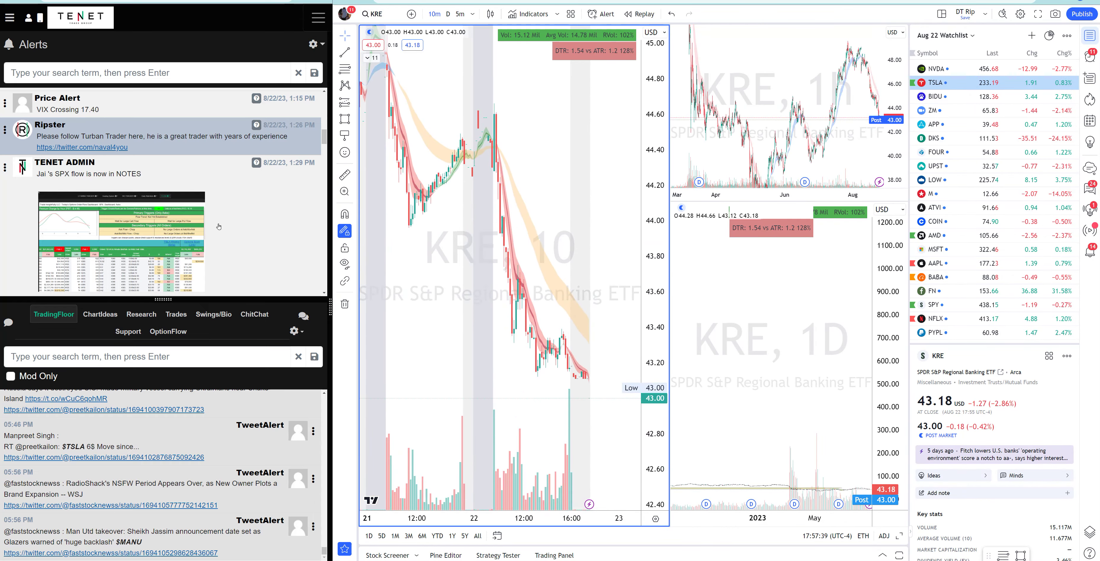
Search the alerts for $KRE, read the matching posts, and clear the search.
scroll(152, 111, up, 3)
click(126, 68)
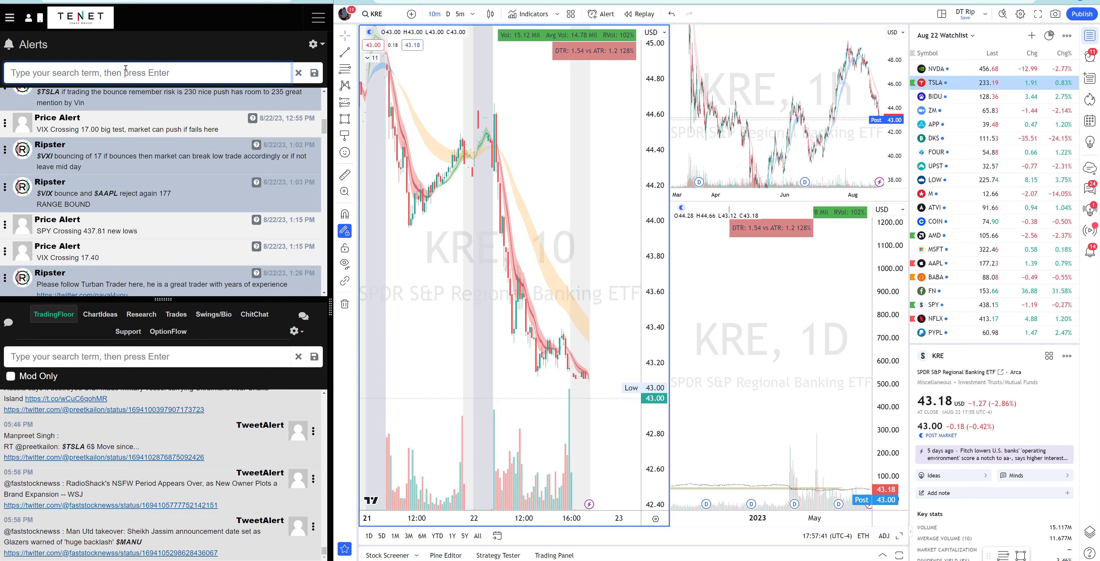
text($KRE)
key(Return)
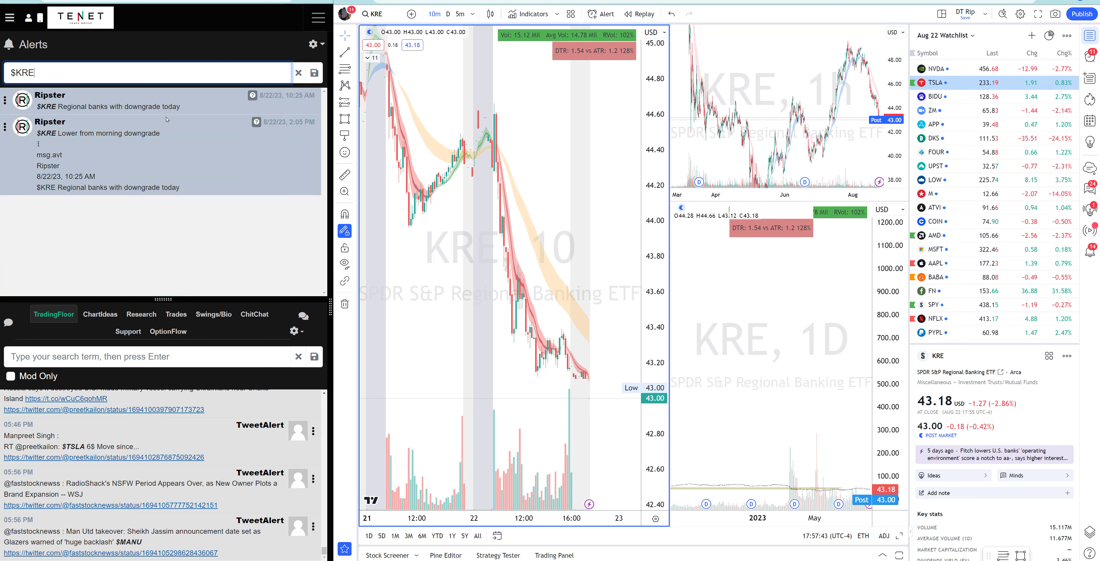
click(296, 74)
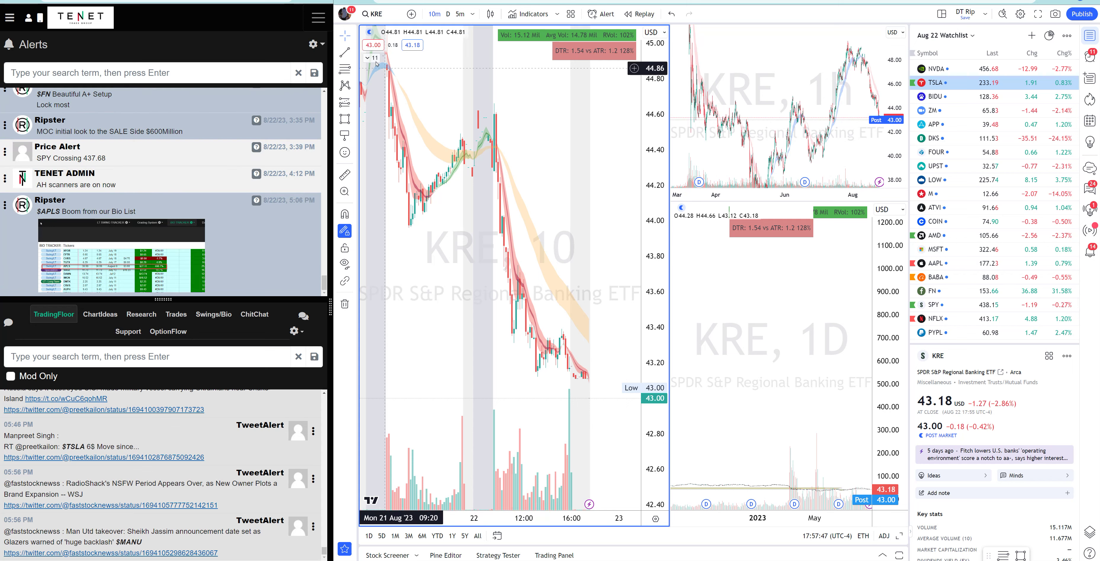
Draw two horizontal trend lines on the 10-minute KRE chart, at about 43.97 and about 44.47.
drag(399, 225, 539, 226)
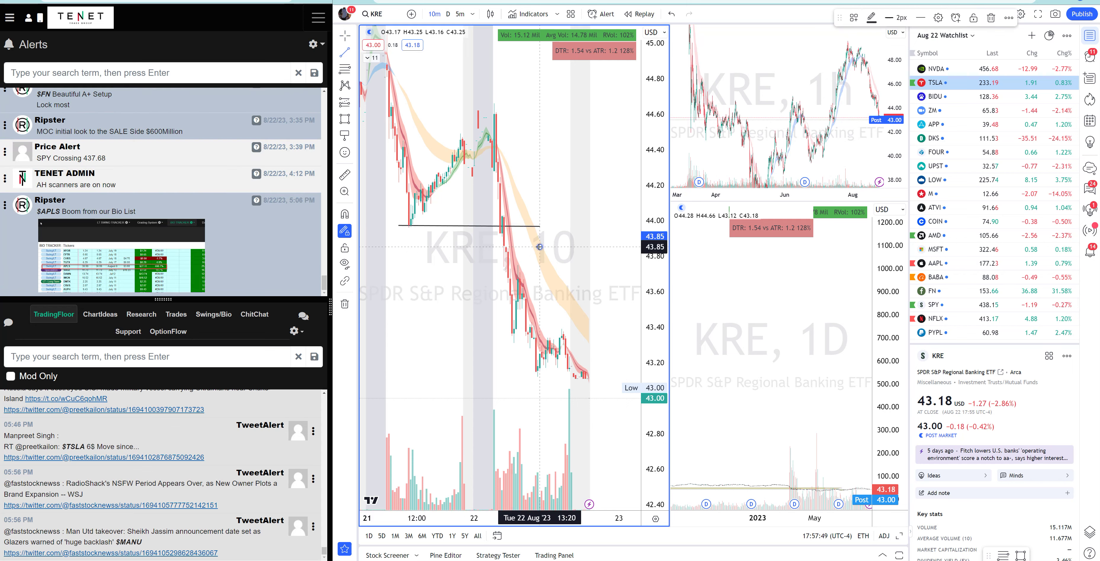
click(344, 53)
drag(412, 137, 529, 138)
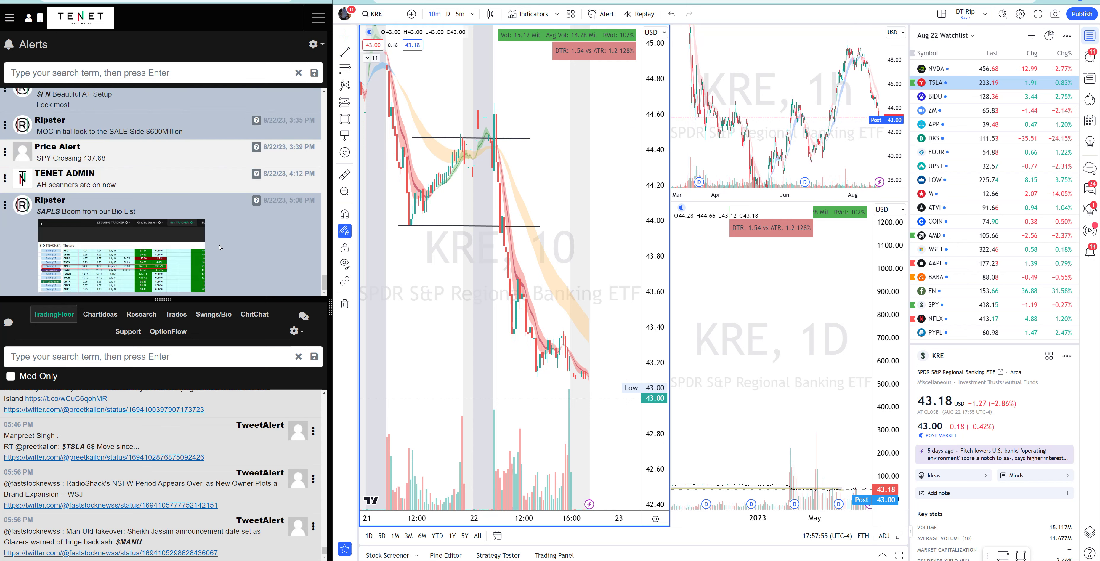
Open the bio tracker image from the $APLS alert, load APLS in the charts for comparison, and close the image.
click(159, 238)
click(378, 16)
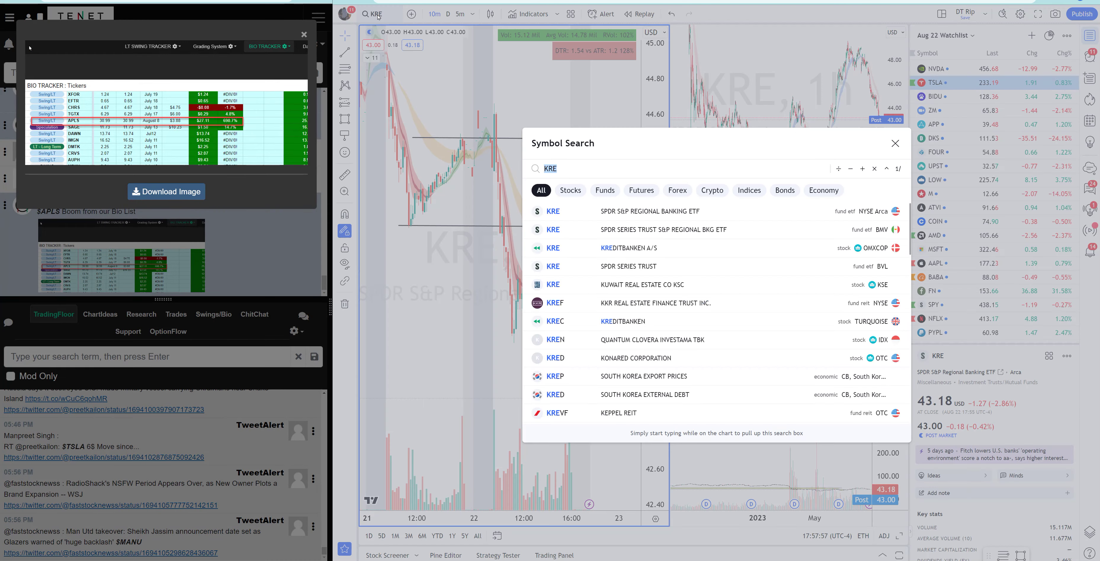
text(APLS)
key(Return)
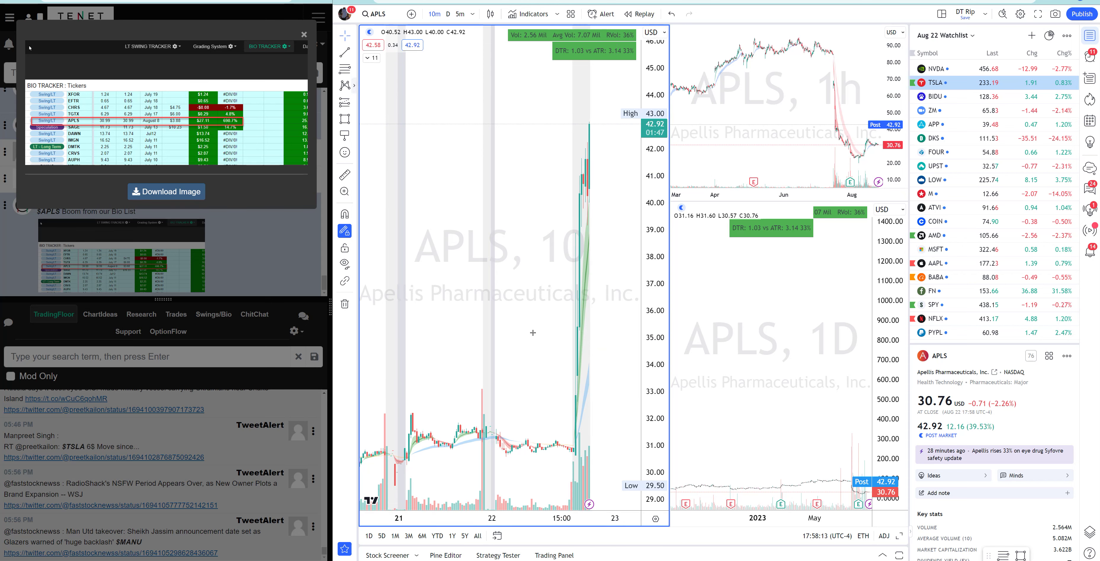
click(304, 35)
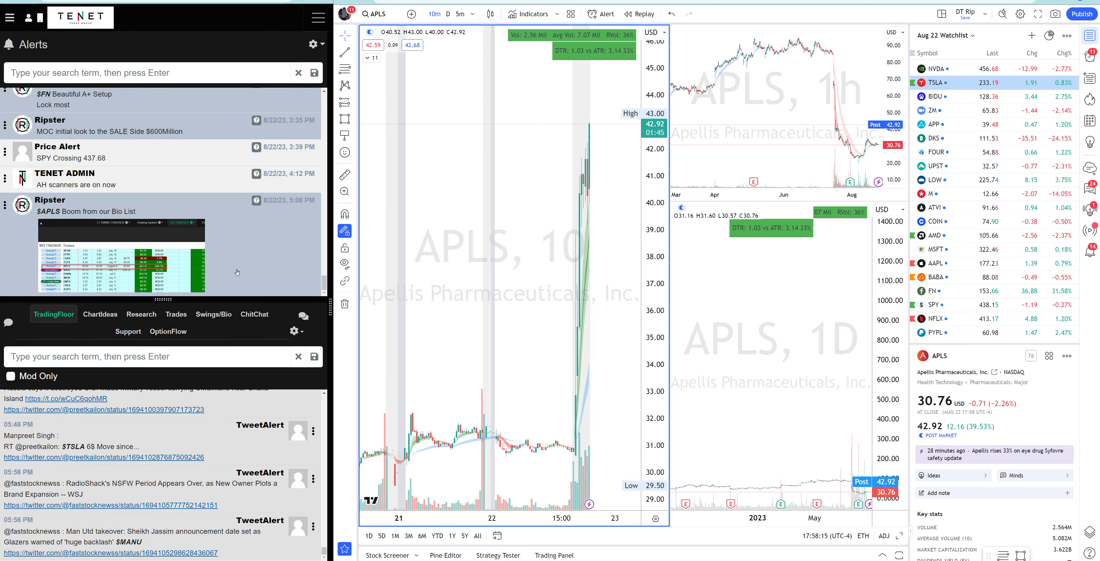
Read back through the alerts from 5:06 PM to the $NVDA, $AAPL and $TSLA posts around 12:21 to 12:38 PM.
scroll(237, 272, up, 6)
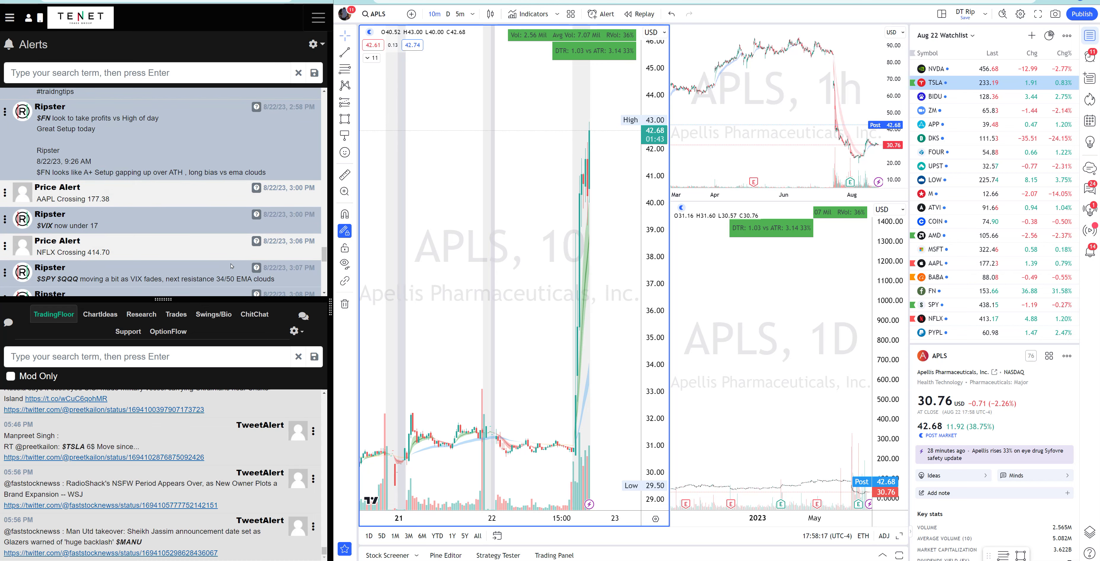
scroll(226, 265, up, 5)
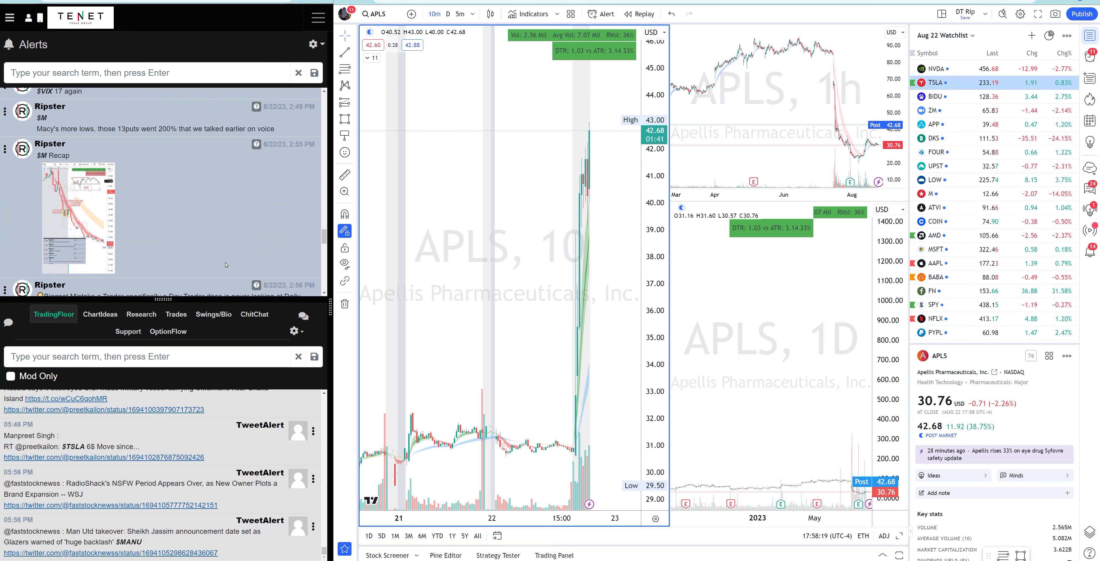
scroll(226, 264, up, 10)
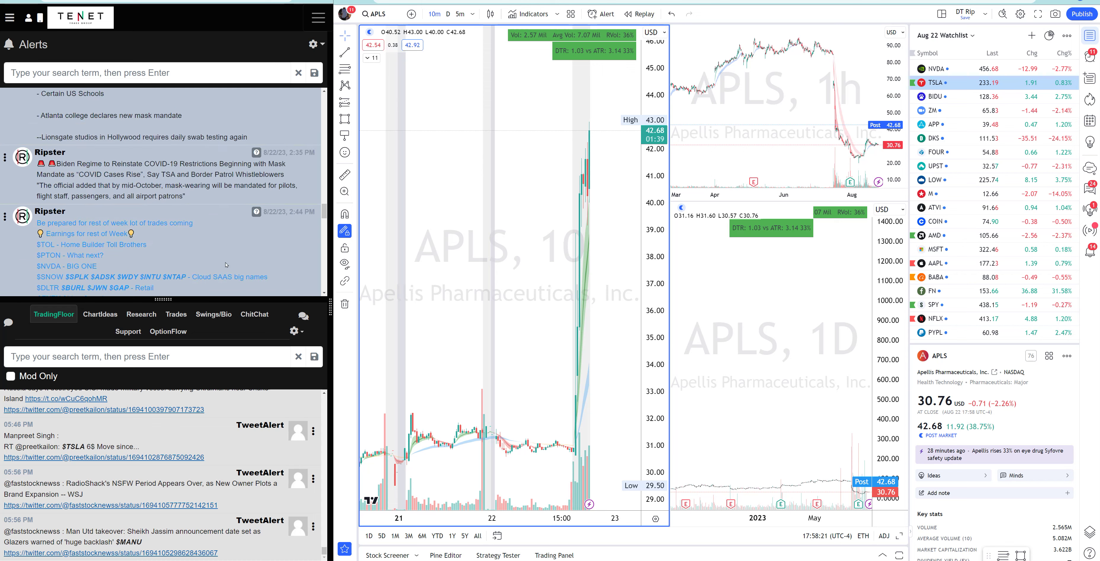
scroll(228, 261, up, 5)
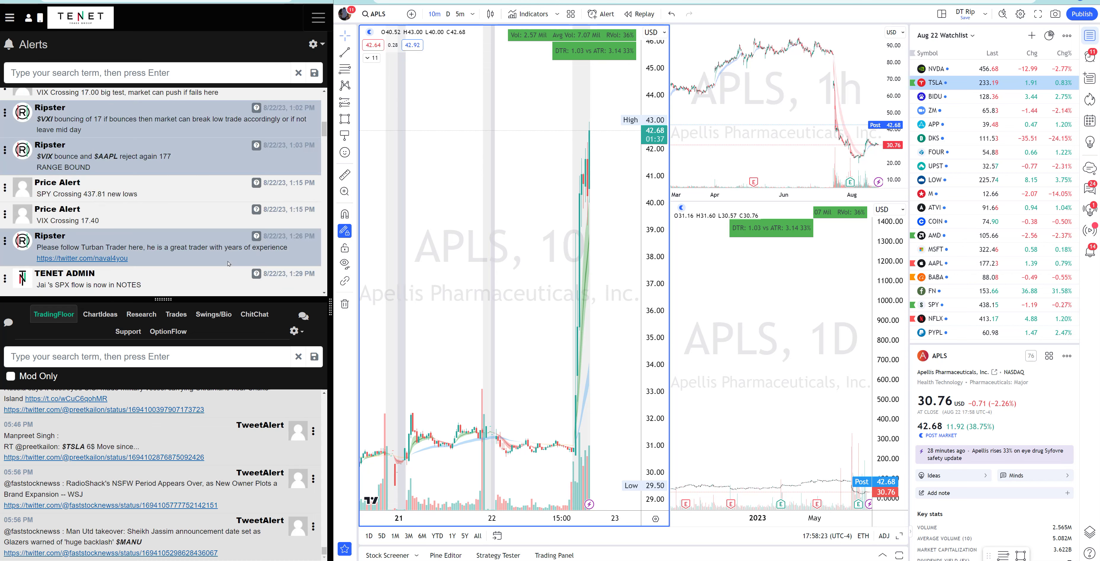
scroll(228, 264, up, 5)
scroll(228, 264, up, 5)
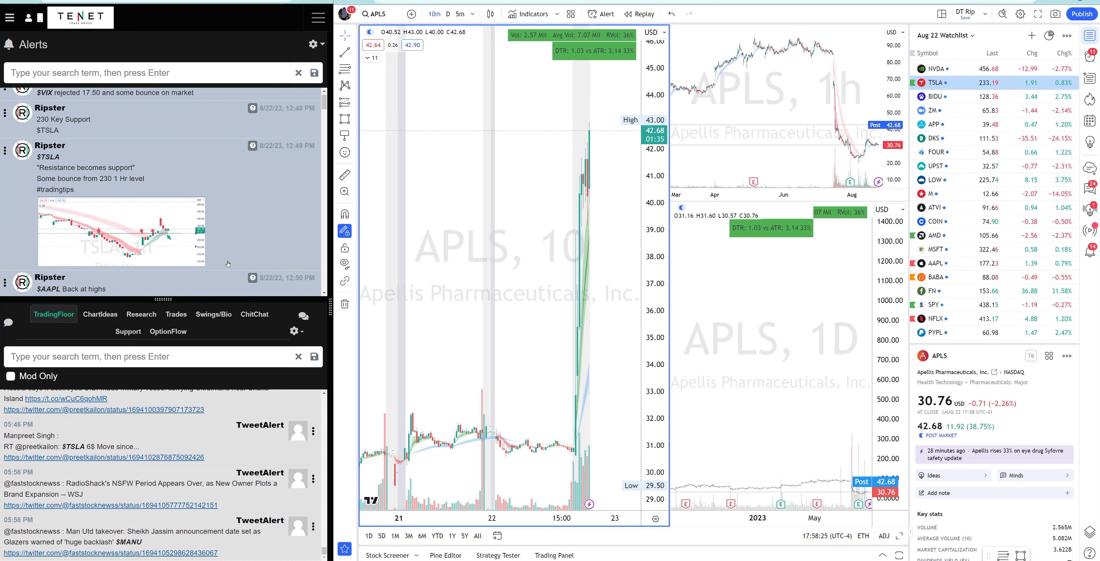
scroll(228, 264, up, 5)
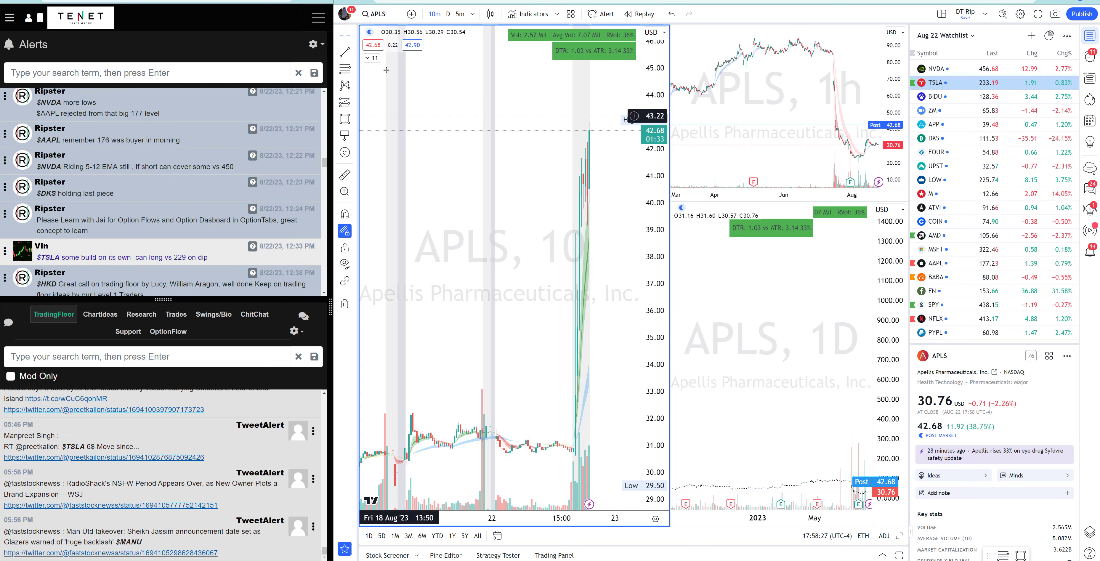
Load TSLA in the charts.
click(385, 18)
text(TSLA)
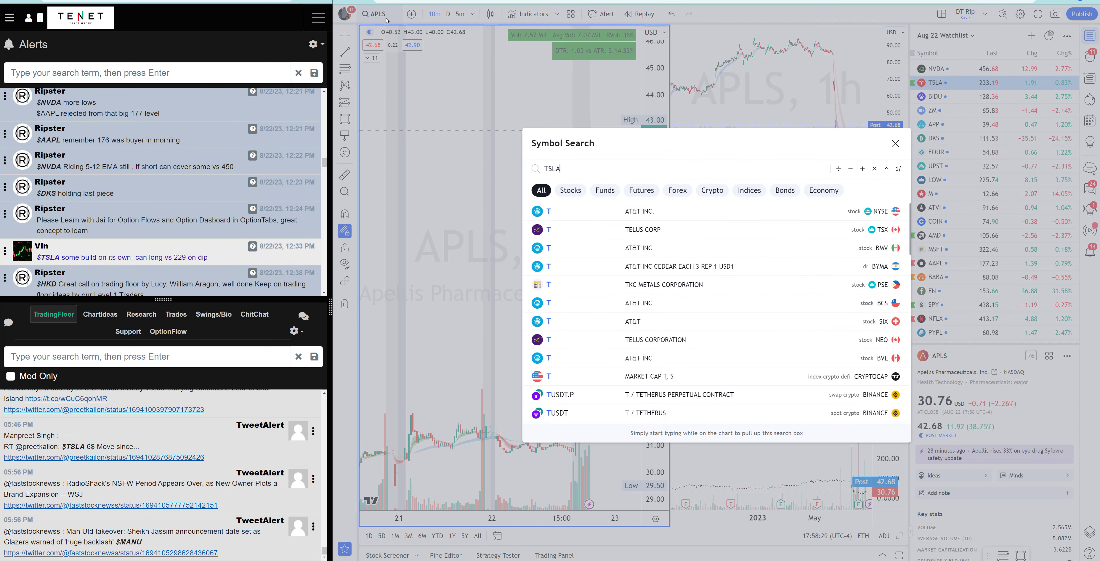
key(Return)
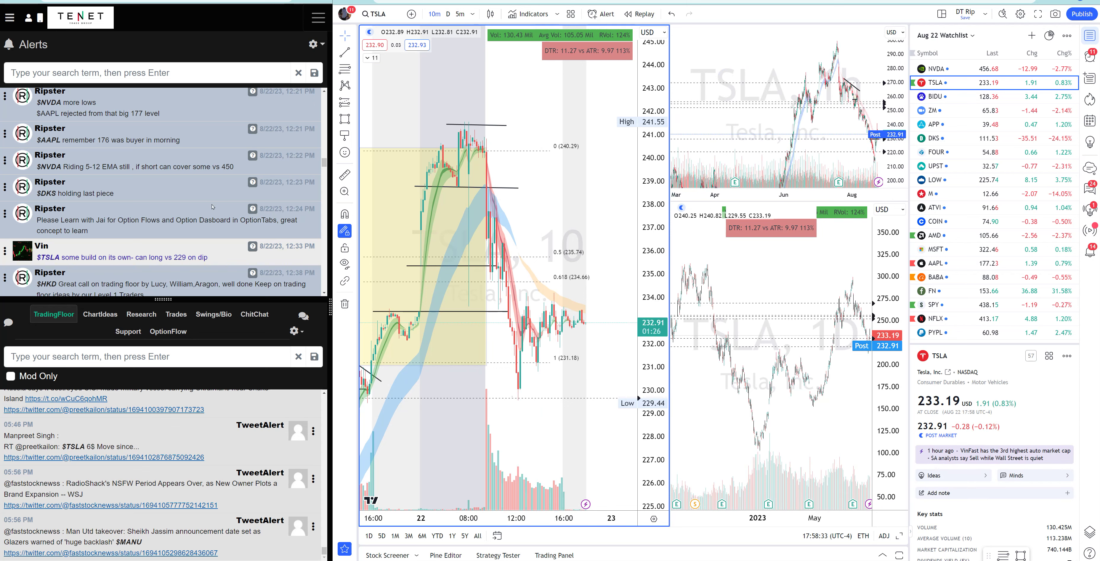
Read back from the 12:21 PM alerts to the 10:44 AM tip on finding levels, and show more of the 10-minute TSLA chart.
scroll(208, 229, up, 3)
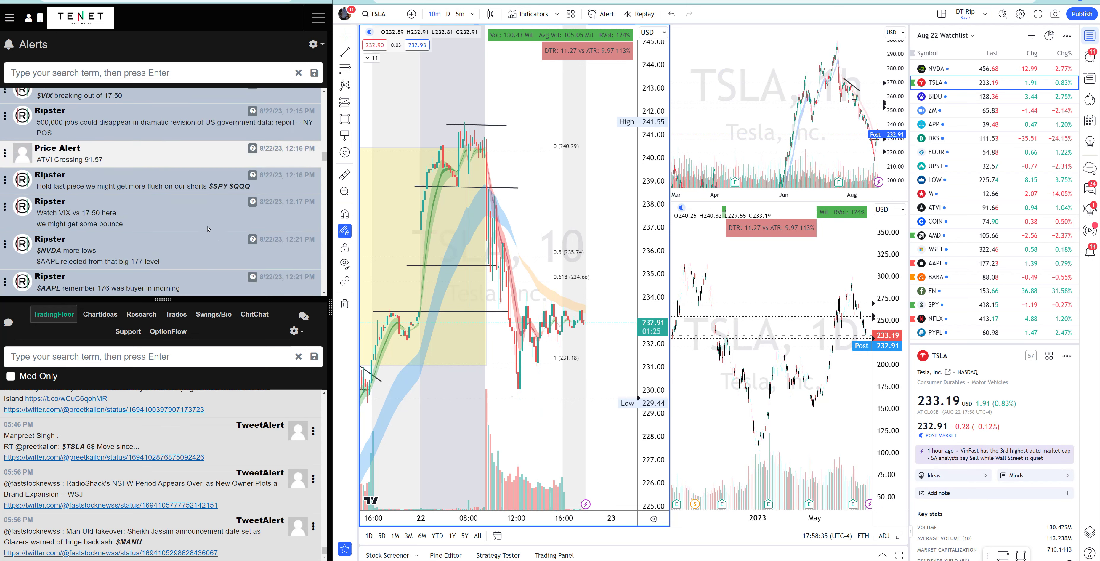
scroll(212, 229, up, 8)
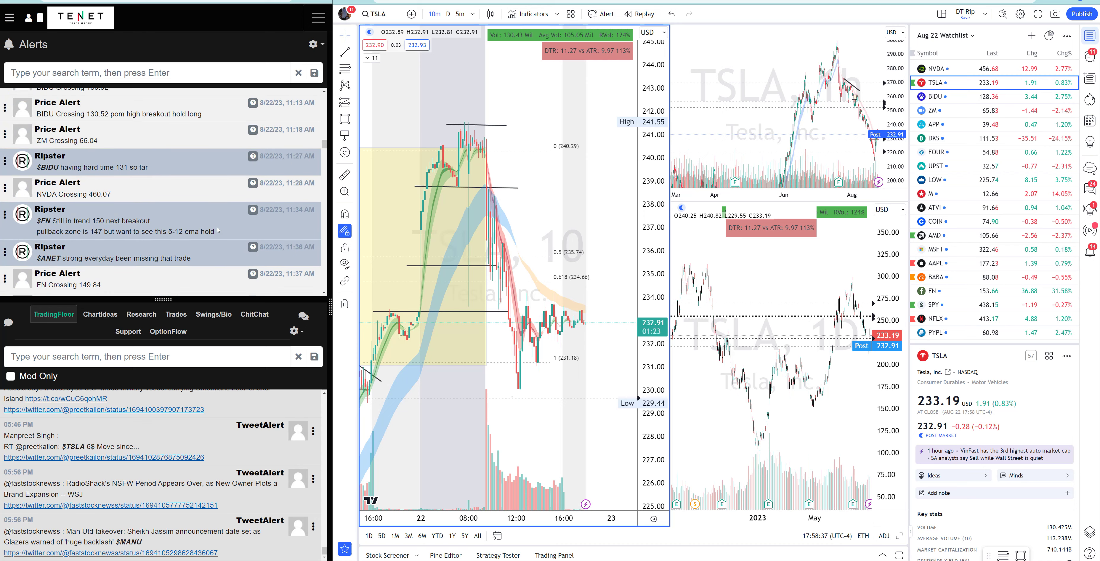
scroll(218, 230, up, 5)
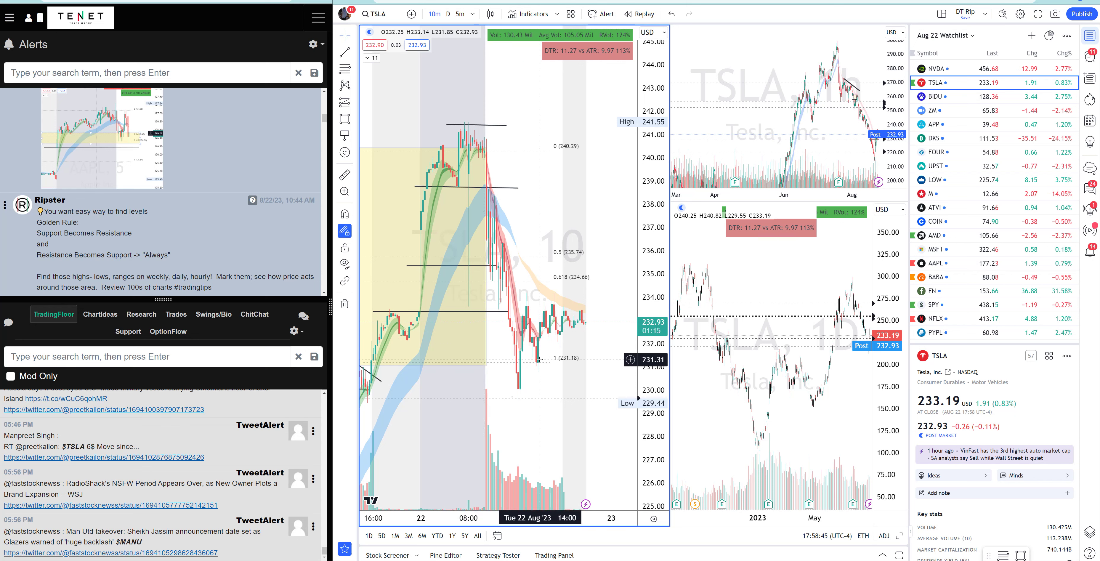
scroll(566, 367, down, 2)
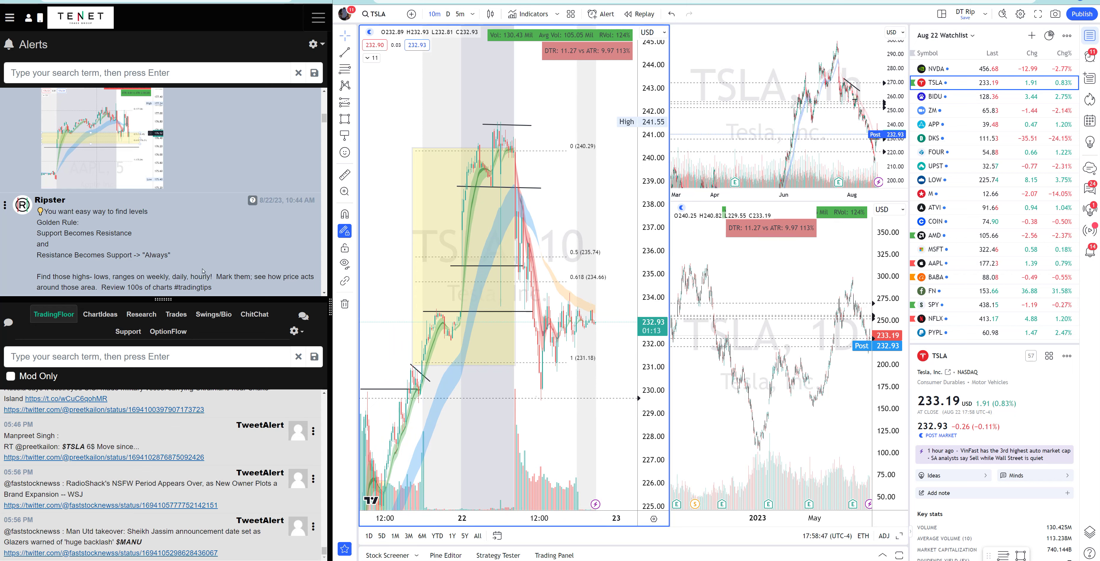
Read the morning alerts from 10:31 AM back to about 9:38 AM, including the $KRE downgrade, gap Fibonacci tip and $SPY $QQQ gap-fill shorts.
scroll(217, 269, up, 5)
scroll(216, 267, up, 3)
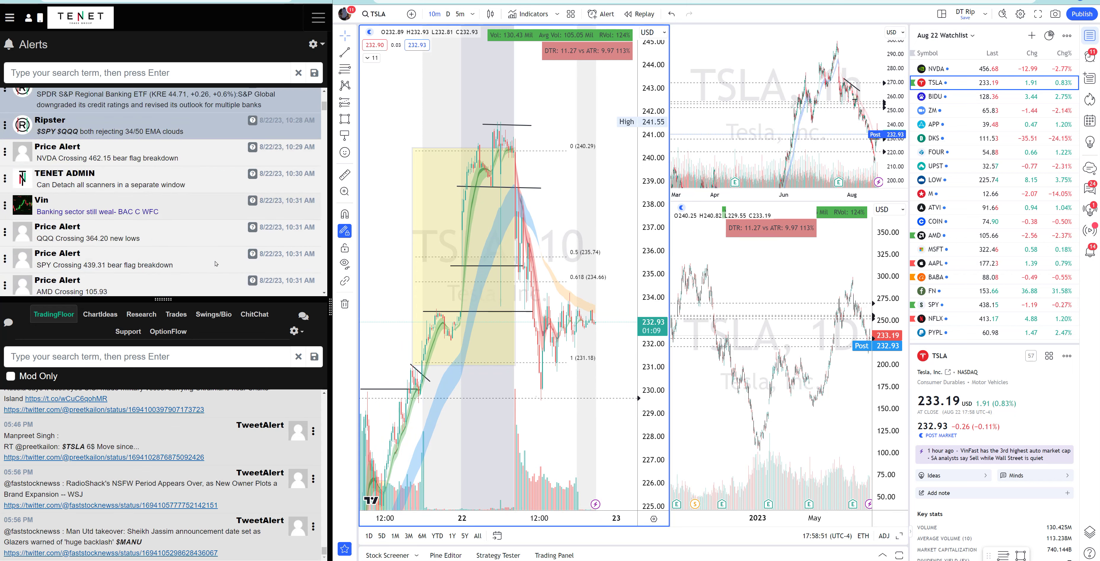
scroll(214, 266, up, 3)
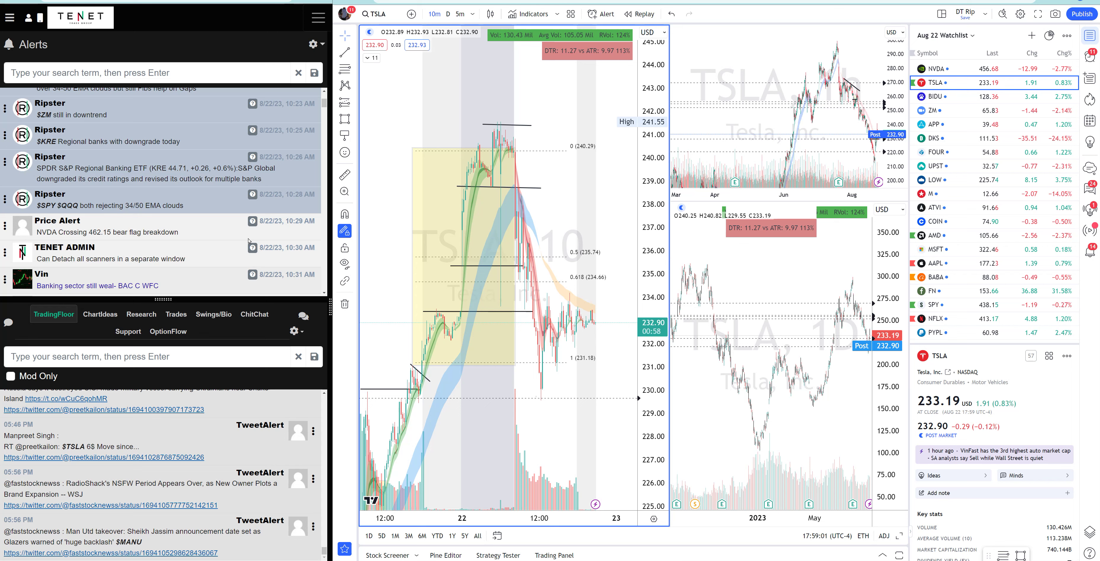
scroll(247, 239, up, 2)
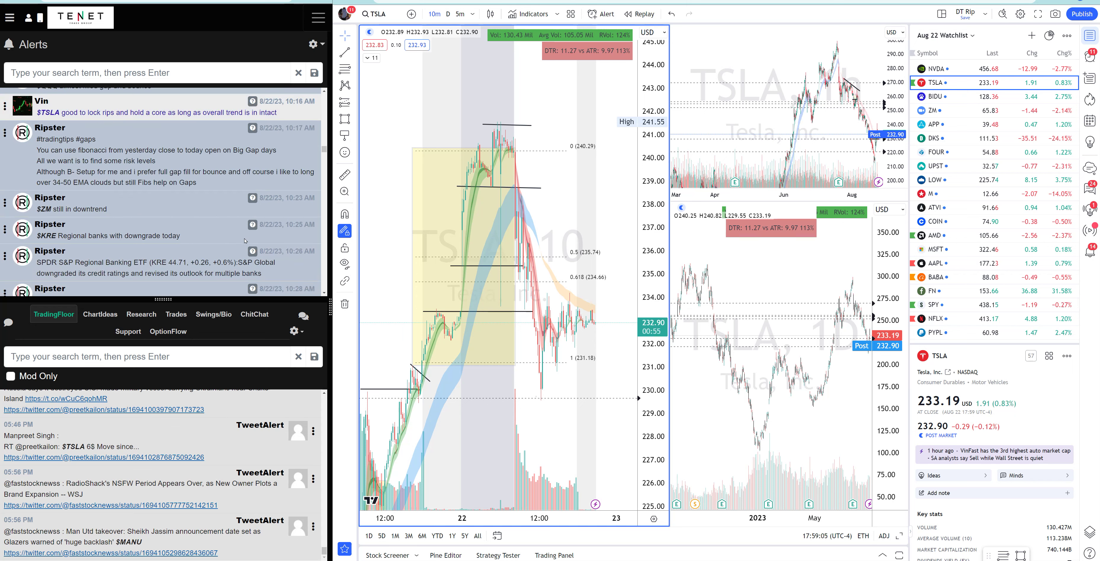
scroll(230, 241, up, 5)
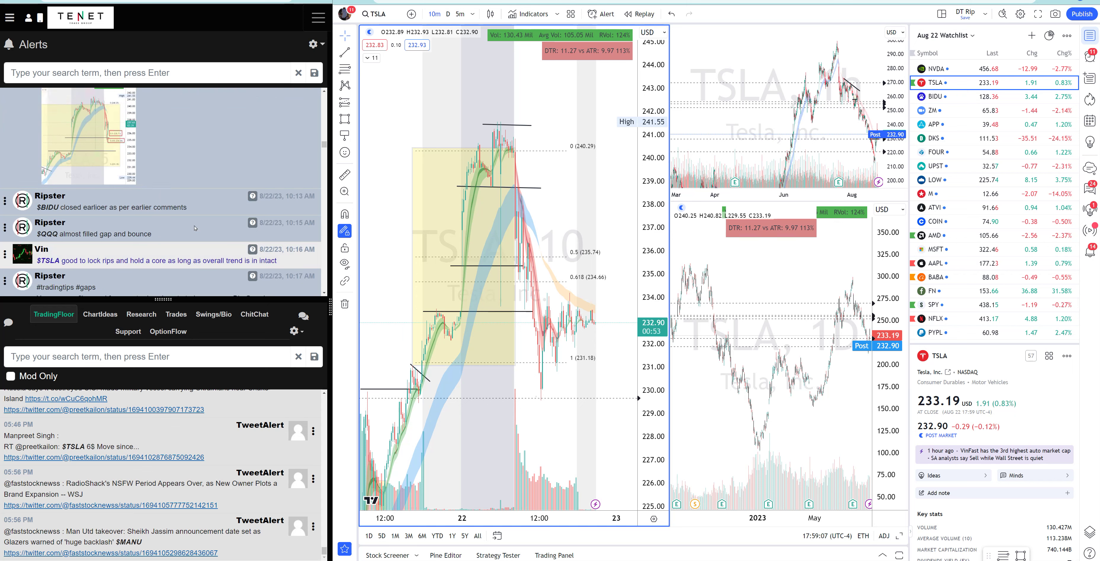
scroll(194, 229, up, 8)
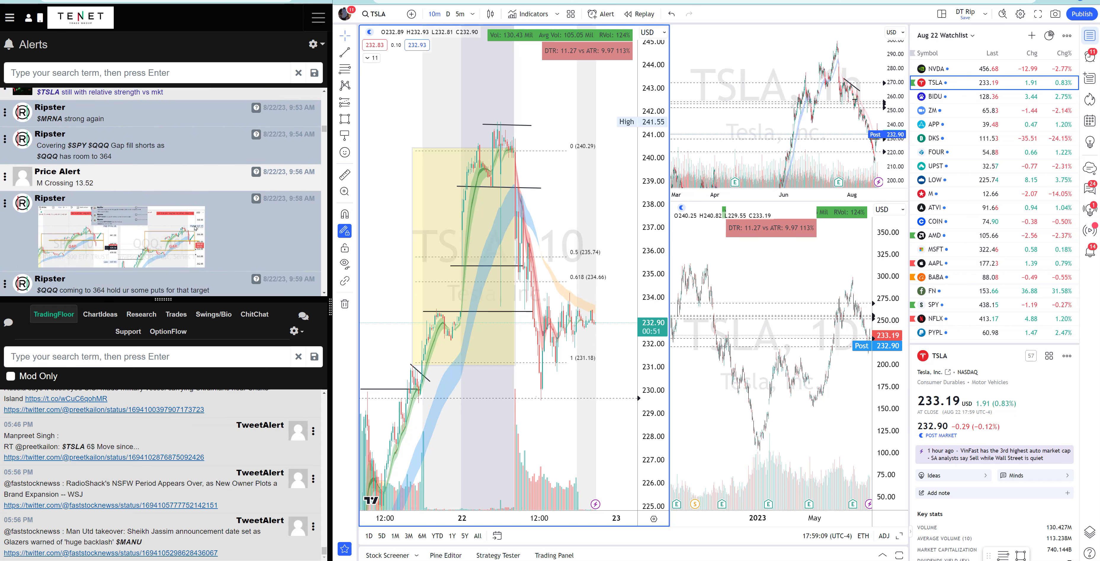
scroll(195, 228, up, 5)
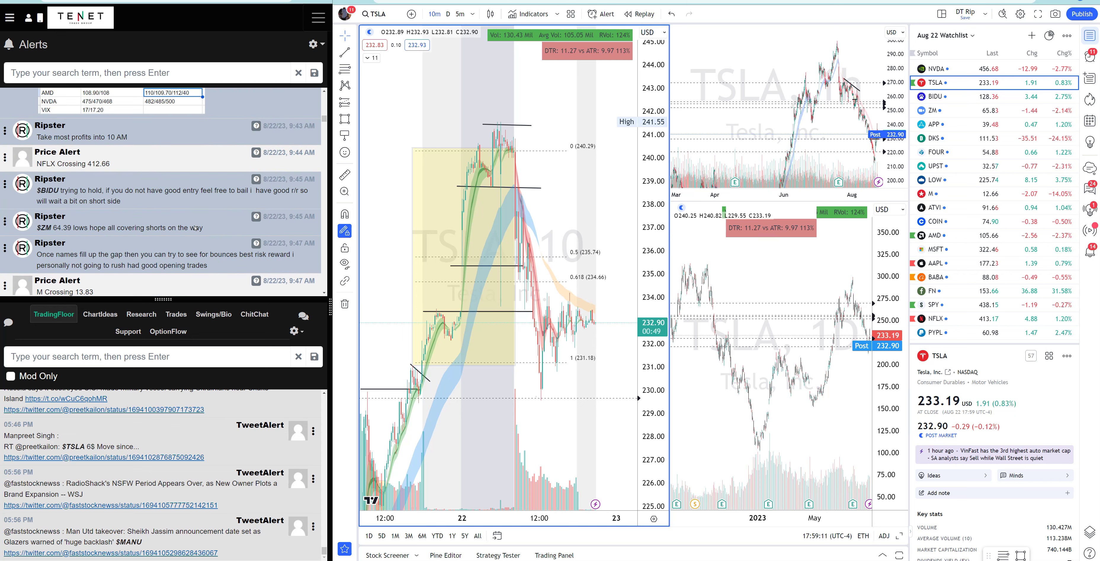
scroll(194, 228, up, 5)
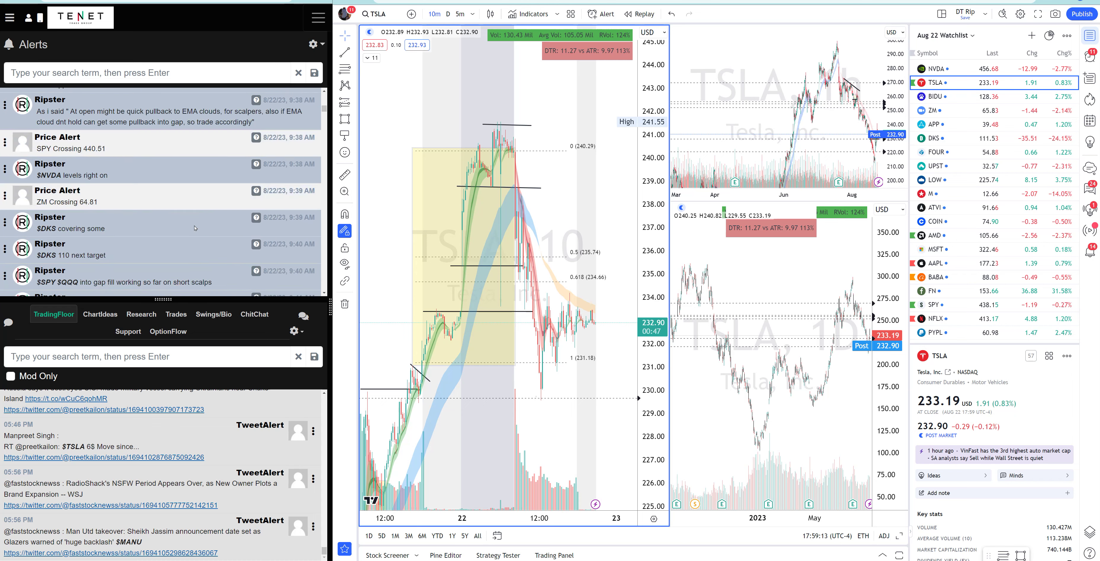